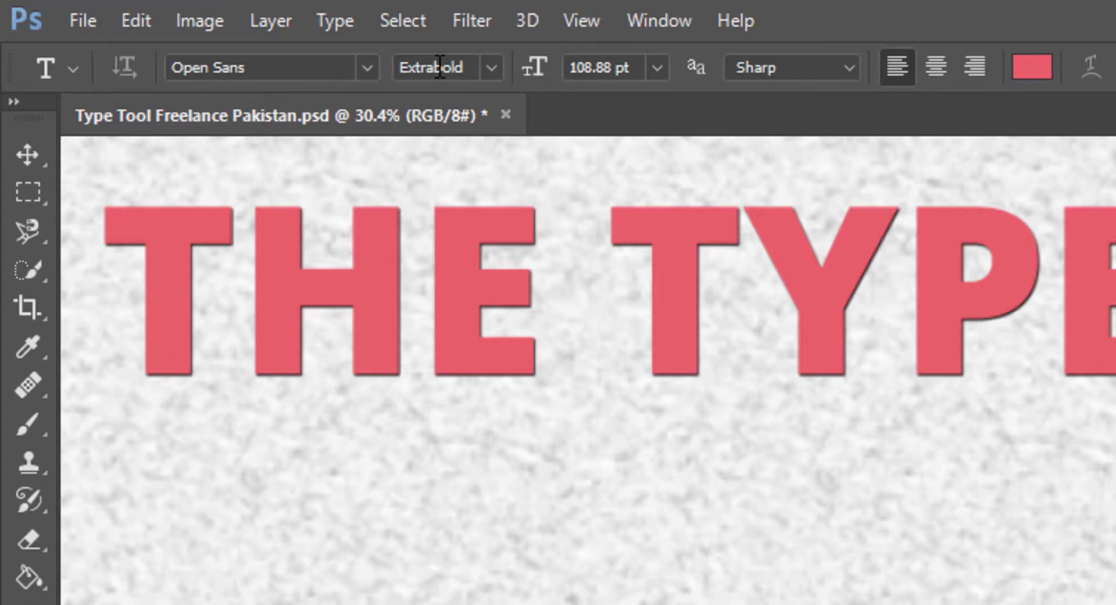
# Step: Review the Open Sans font styles and set the type size to 152.88 pt
pyautogui.click(491, 67)
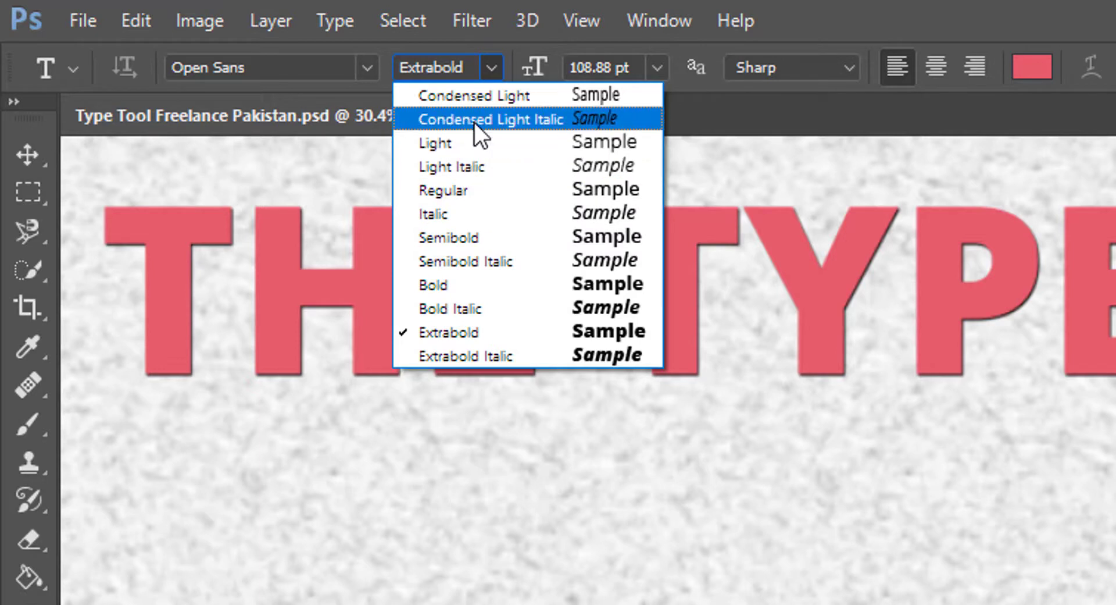
pyautogui.click(493, 60)
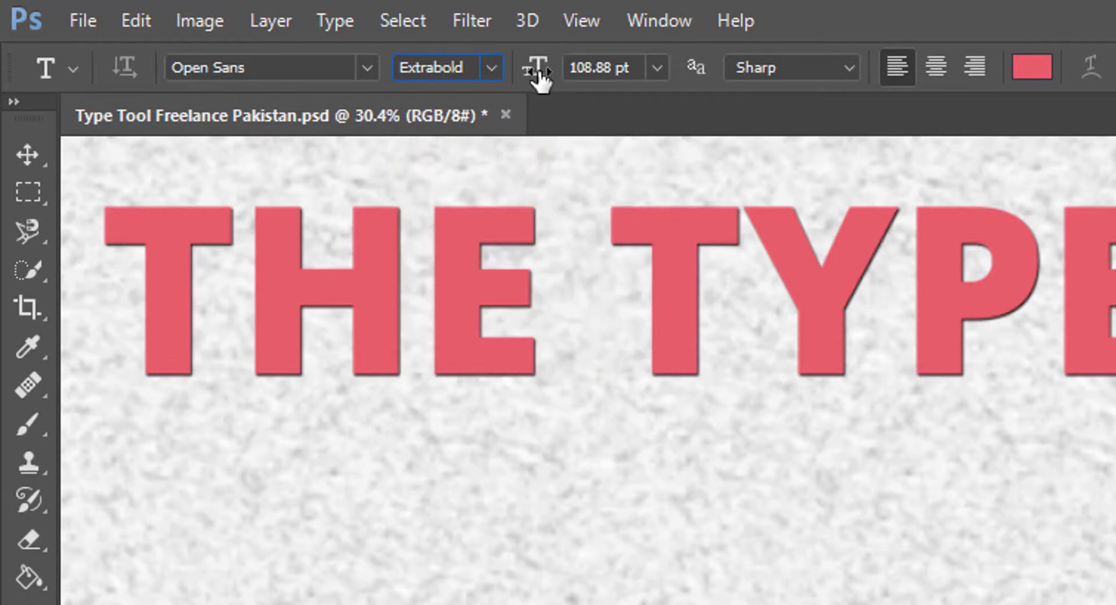
pyautogui.moveTo(535, 74); pyautogui.dragTo(623, 90)
pyautogui.click(656, 69)
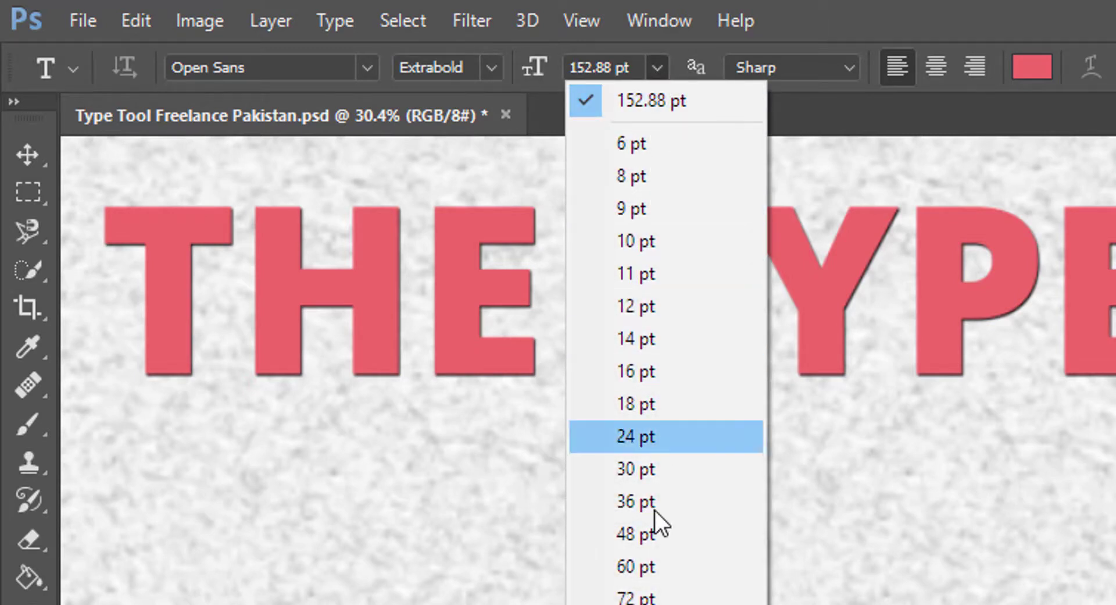
pyautogui.click(618, 68)
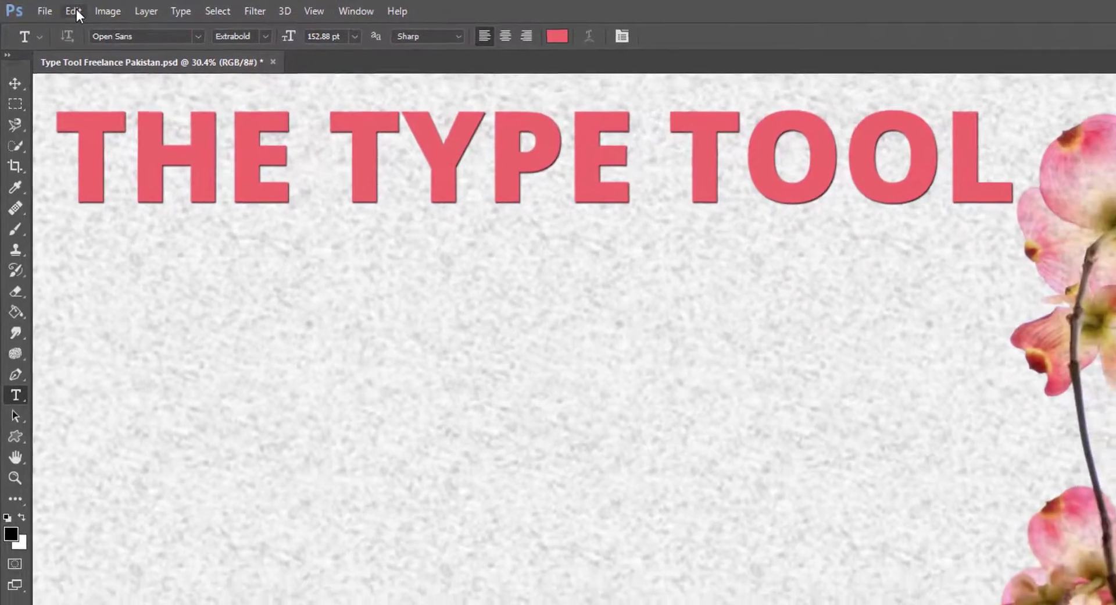
pyautogui.click(83, 12)
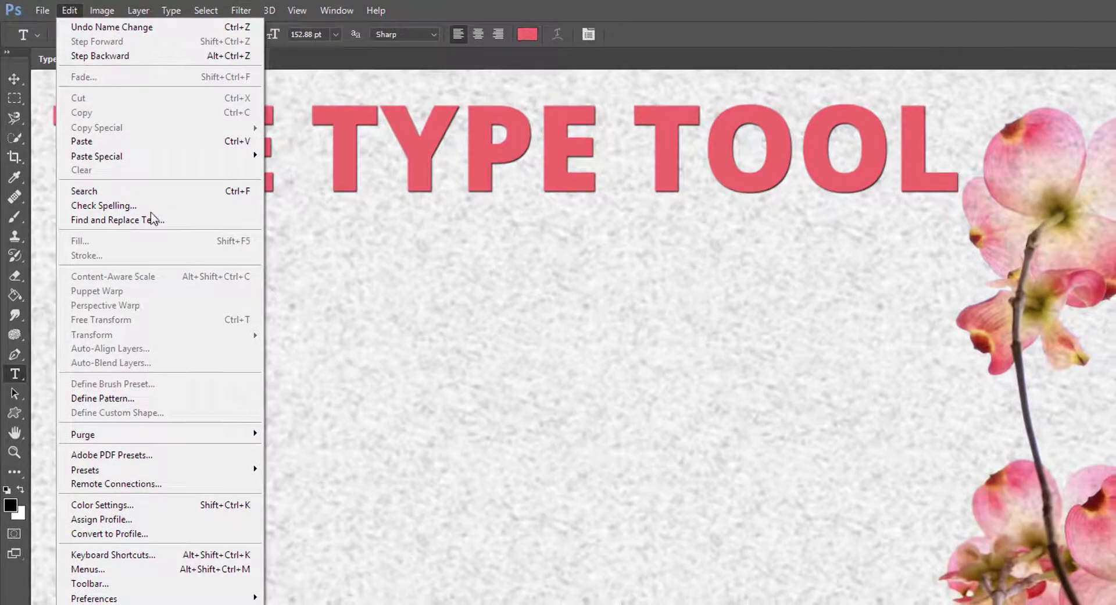
pyautogui.moveTo(145, 598)
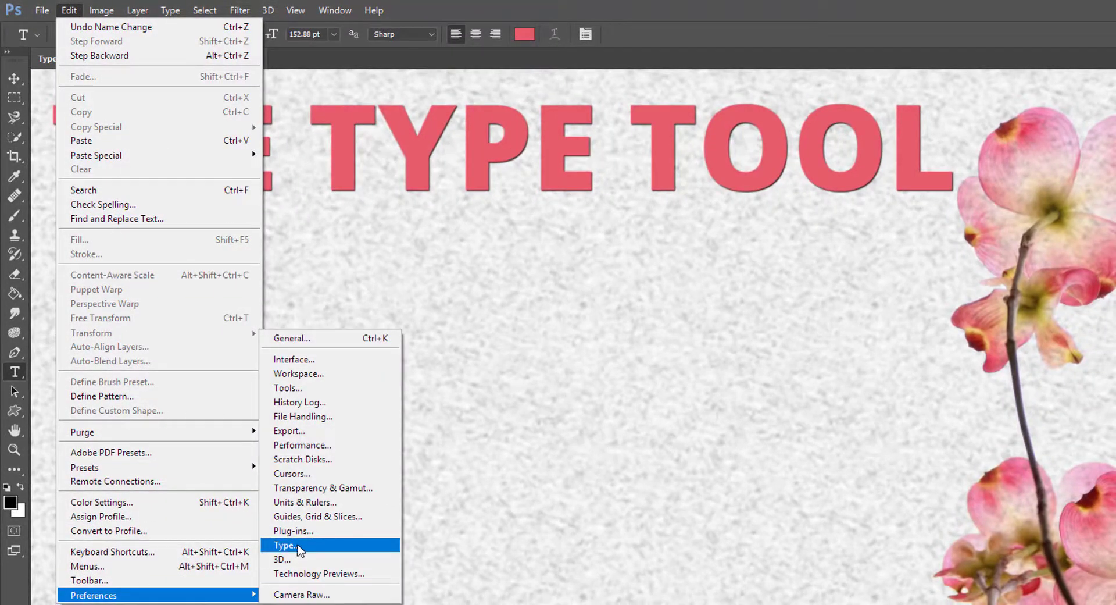
pyautogui.click(561, 72)
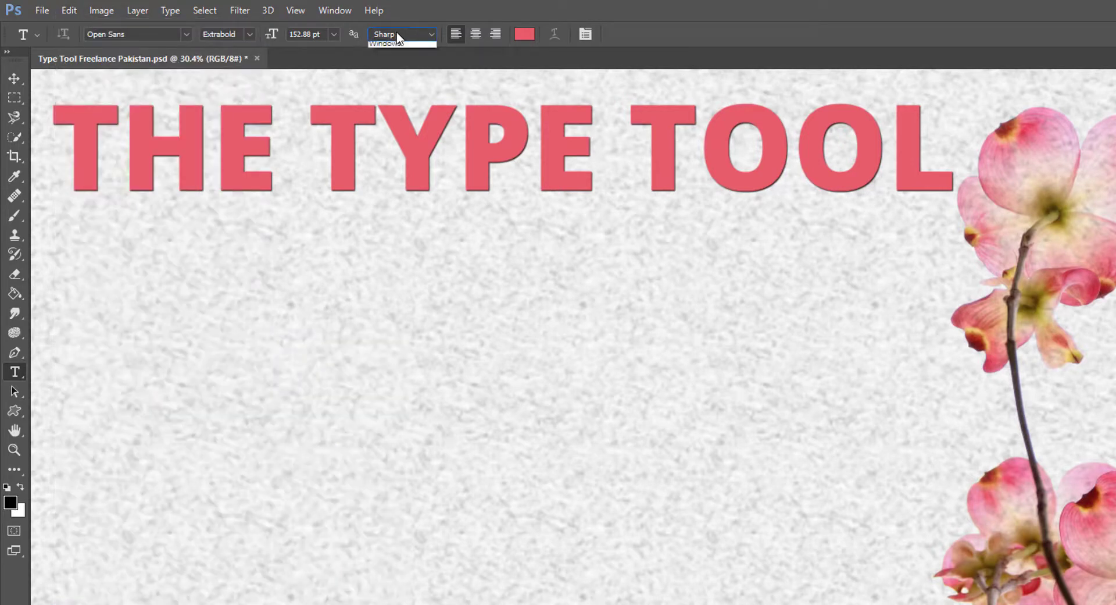
# Step: Examine the anti-aliasing methods available for the type
pyautogui.click(396, 33)
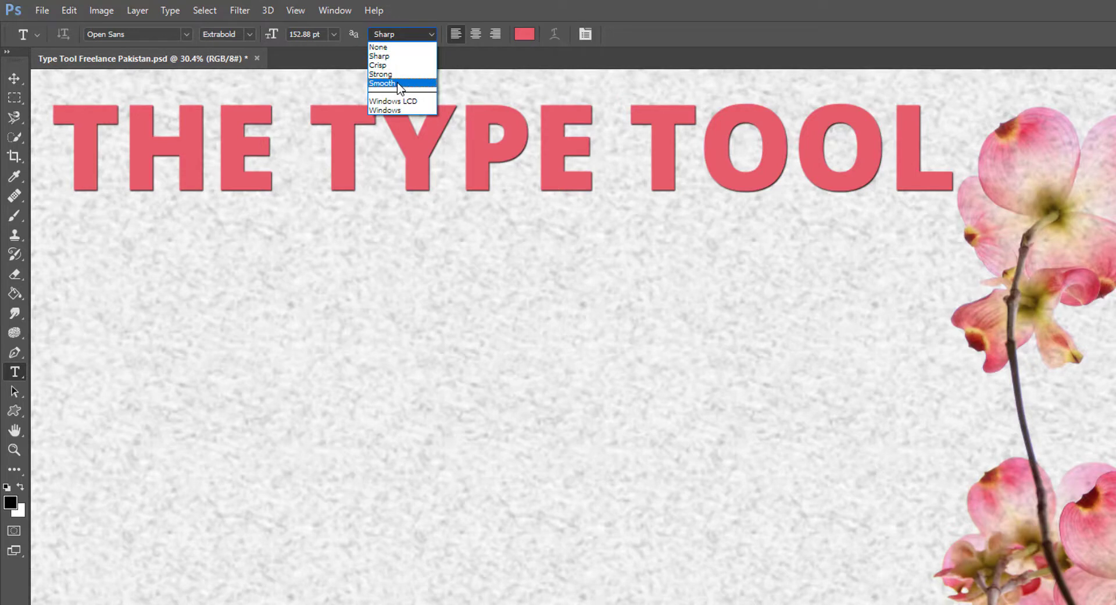
pyautogui.click(416, 33)
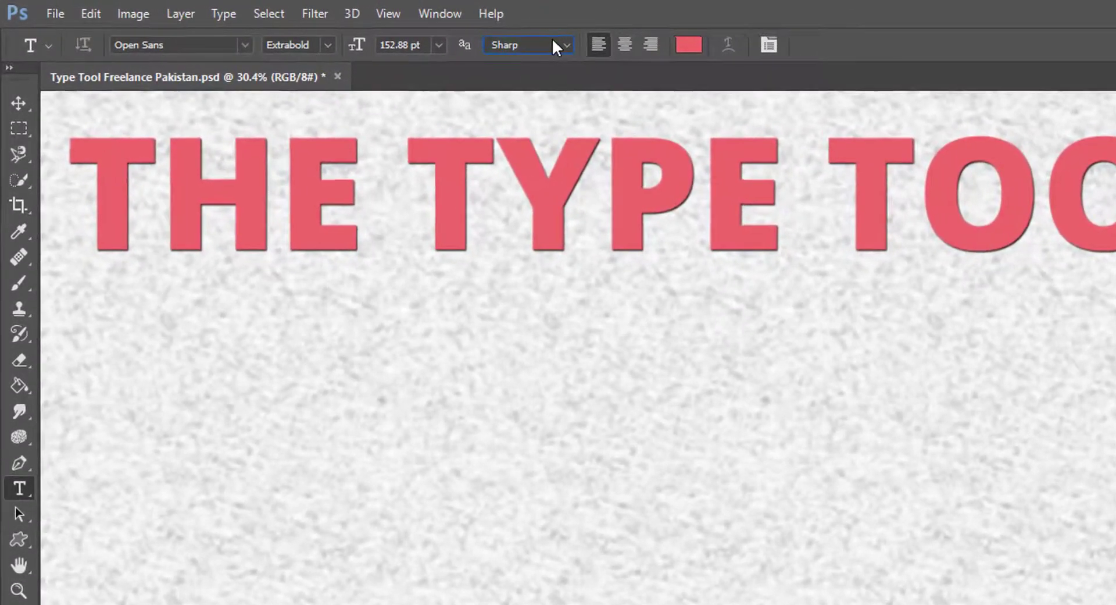
pyautogui.click(479, 40)
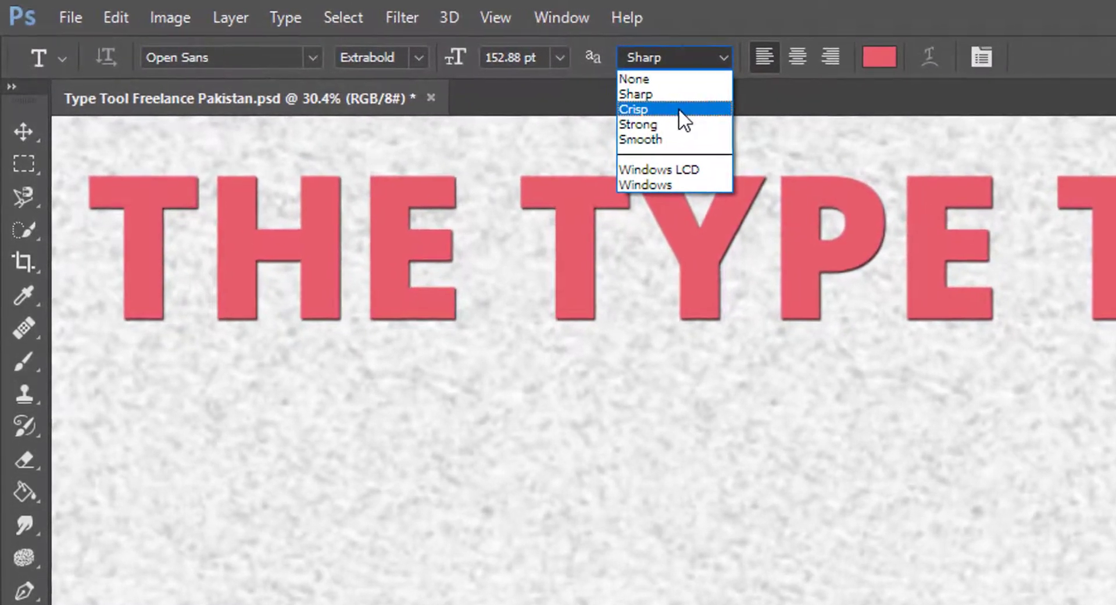
pyautogui.click(685, 53)
pyautogui.click(685, 53)
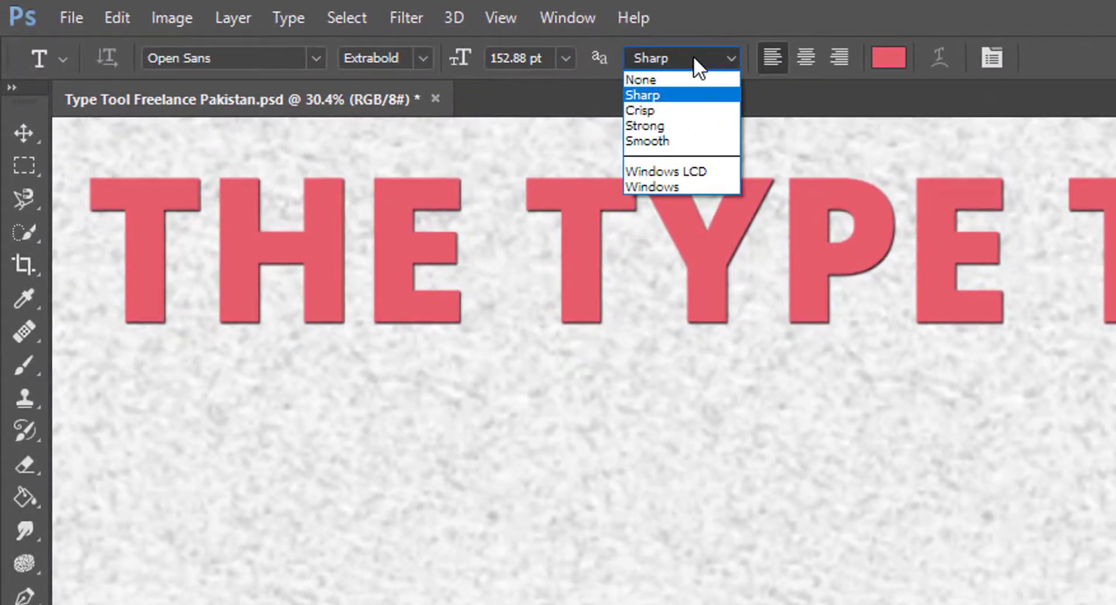
pyautogui.click(716, 51)
pyautogui.click(716, 51)
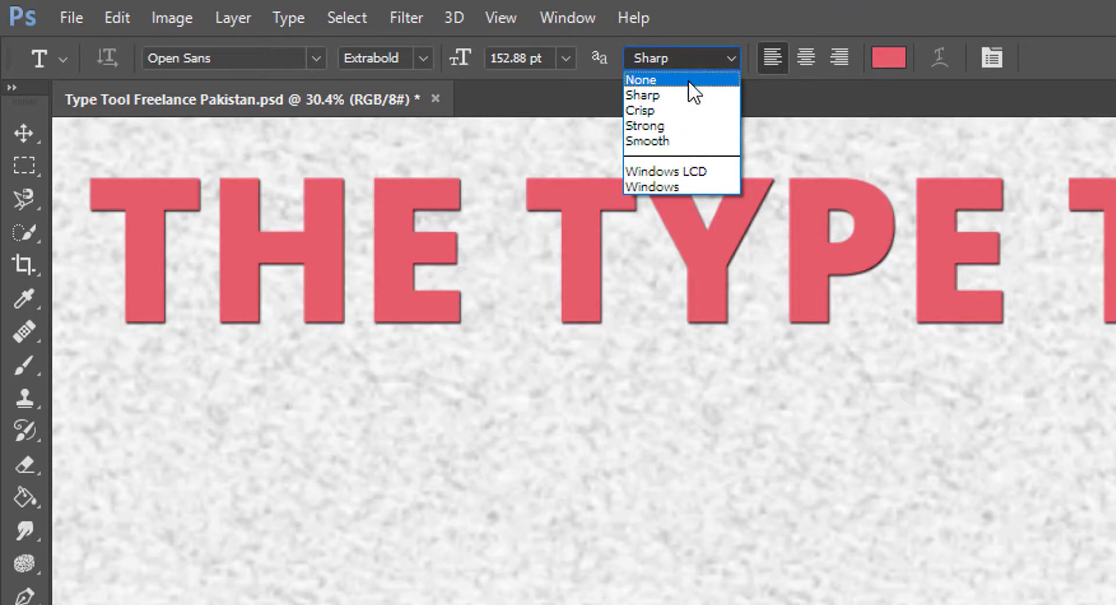
pyautogui.click(775, 52)
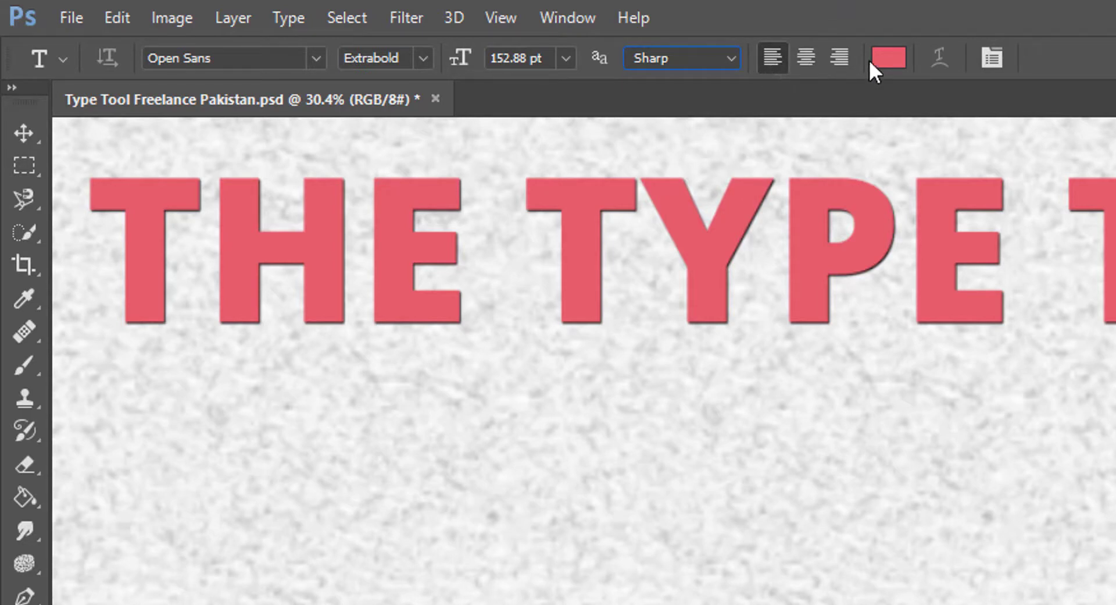
pyautogui.click(891, 59)
pyautogui.moveTo(843, 602); pyautogui.dragTo(816, 172)
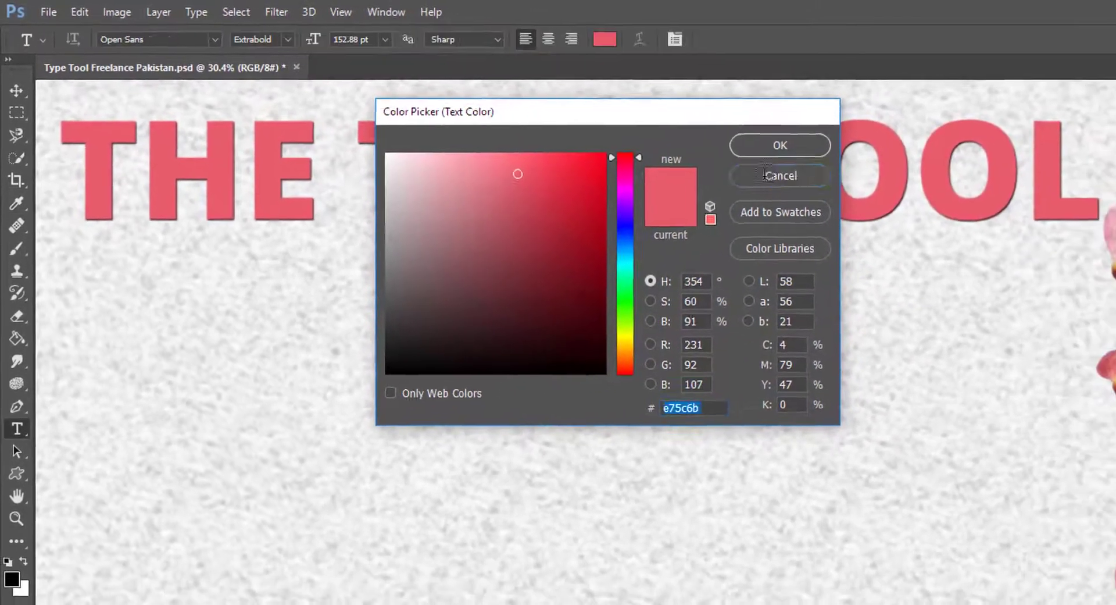
pyautogui.click(821, 189)
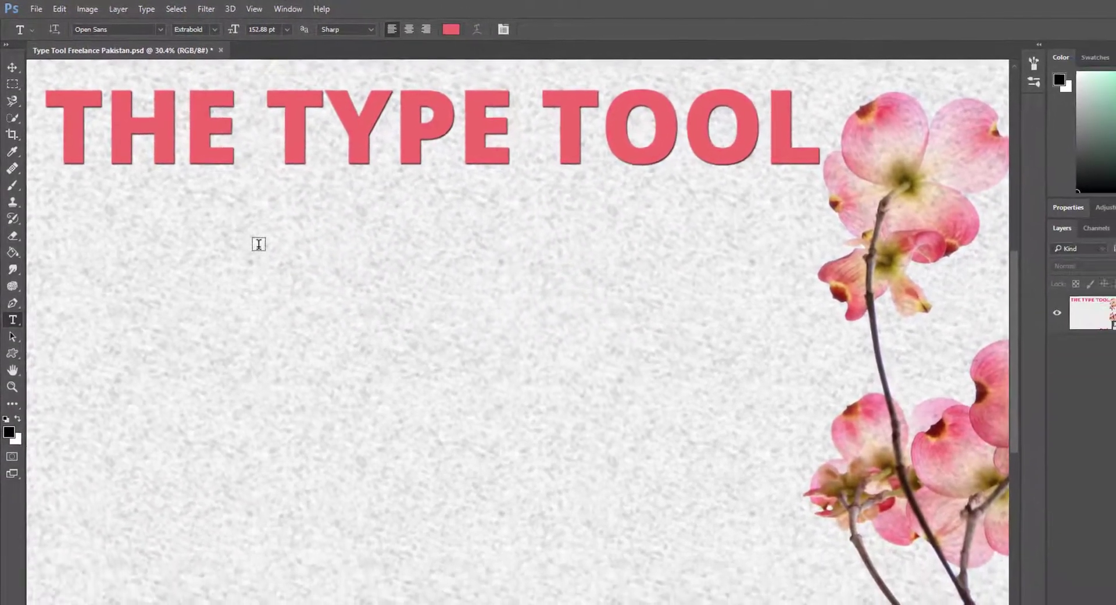
# Step: Add the text "Getting Started" and place it directly beneath the THE TYPE TOOL title, starting at the title's left edge
pyautogui.click(293, 278)
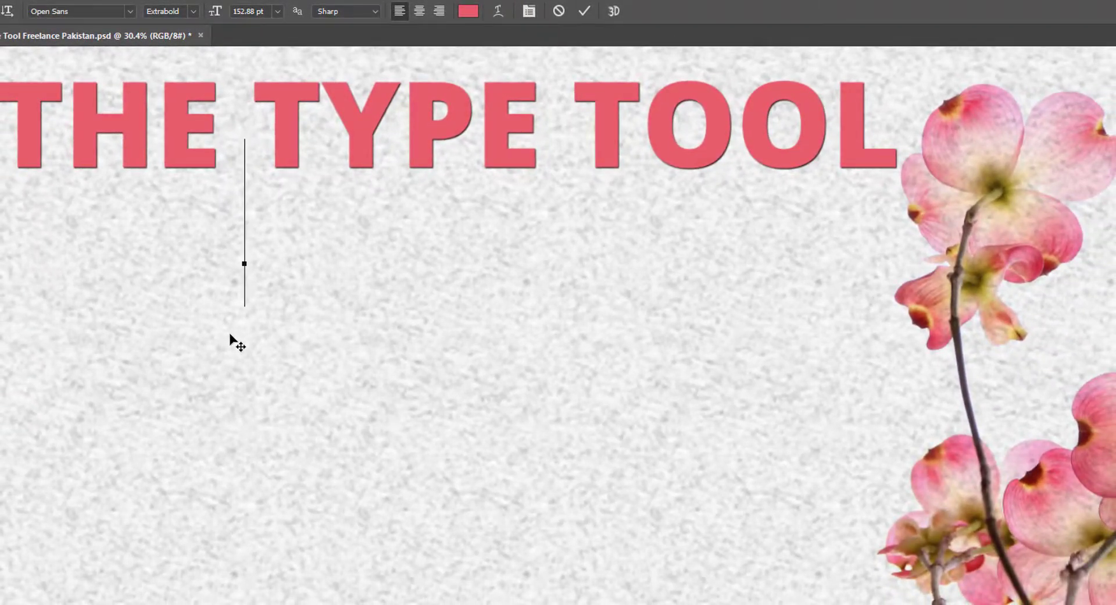
pyautogui.write('Getting Sta')
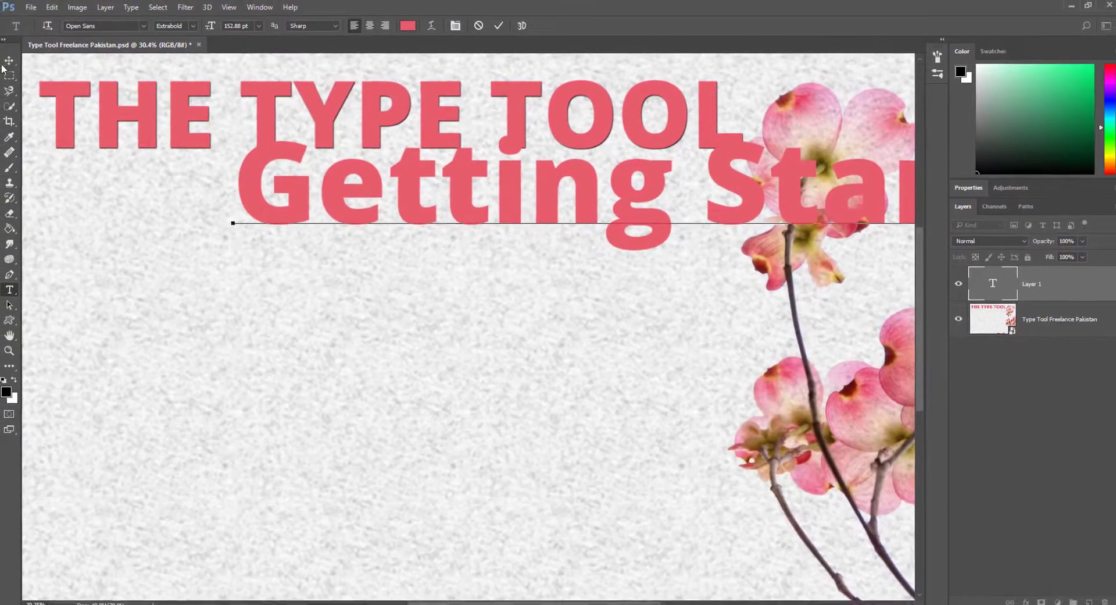
pyautogui.click(11, 60)
pyautogui.moveTo(631, 217); pyautogui.dragTo(425, 247)
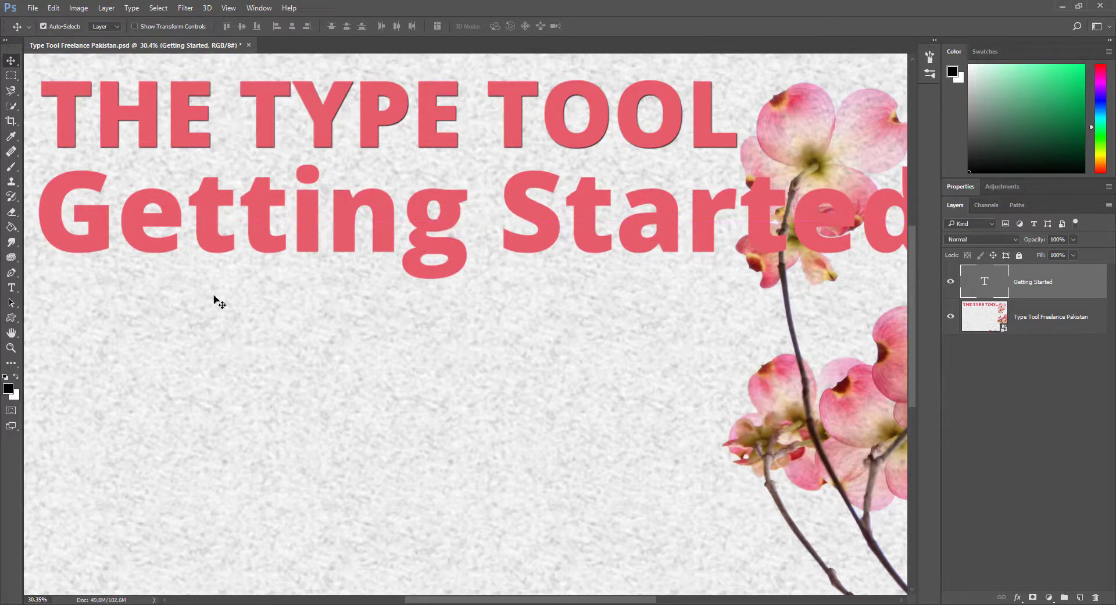
# Step: Scale the Getting Started text proportionally to 32.49% and position it below the middle part of the title
pyautogui.click(11, 288)
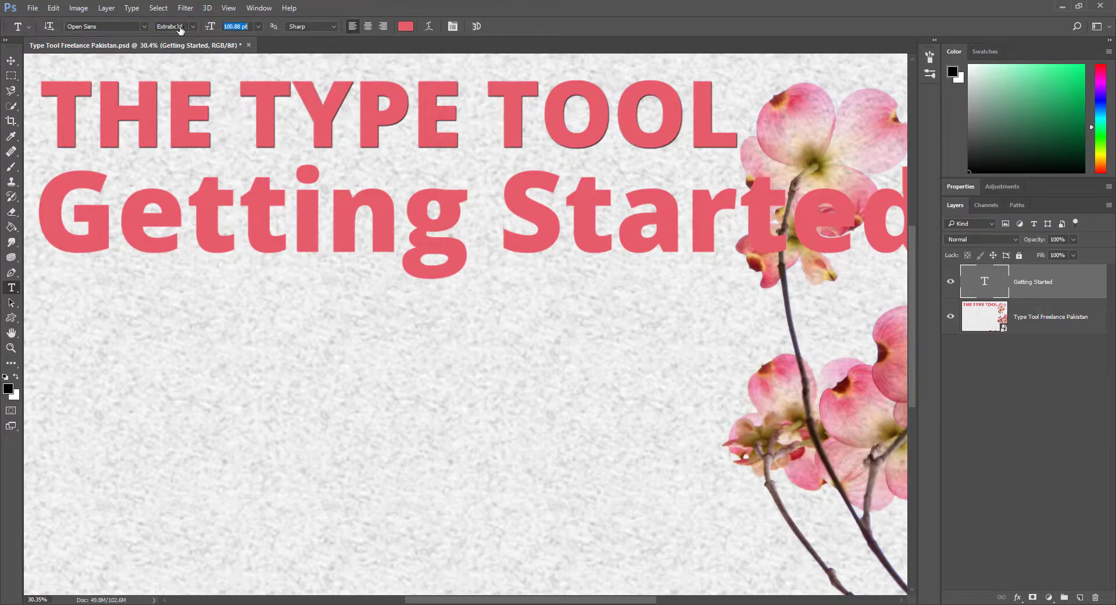
pyautogui.moveTo(180, 29); pyautogui.dragTo(153, 29)
pyautogui.click(12, 60)
pyautogui.moveTo(311, 153); pyautogui.dragTo(351, 268)
pyautogui.hotkey('ctrl', 't')
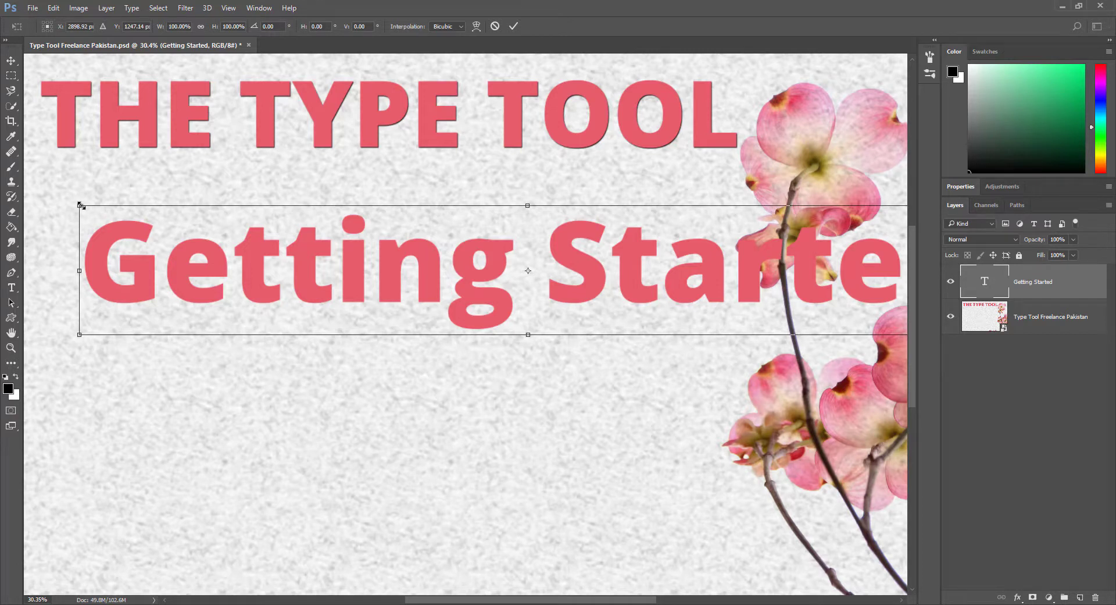
pyautogui.moveTo(81, 205); pyautogui.dragTo(381, 267)
pyautogui.moveTo(564, 271); pyautogui.dragTo(403, 187)
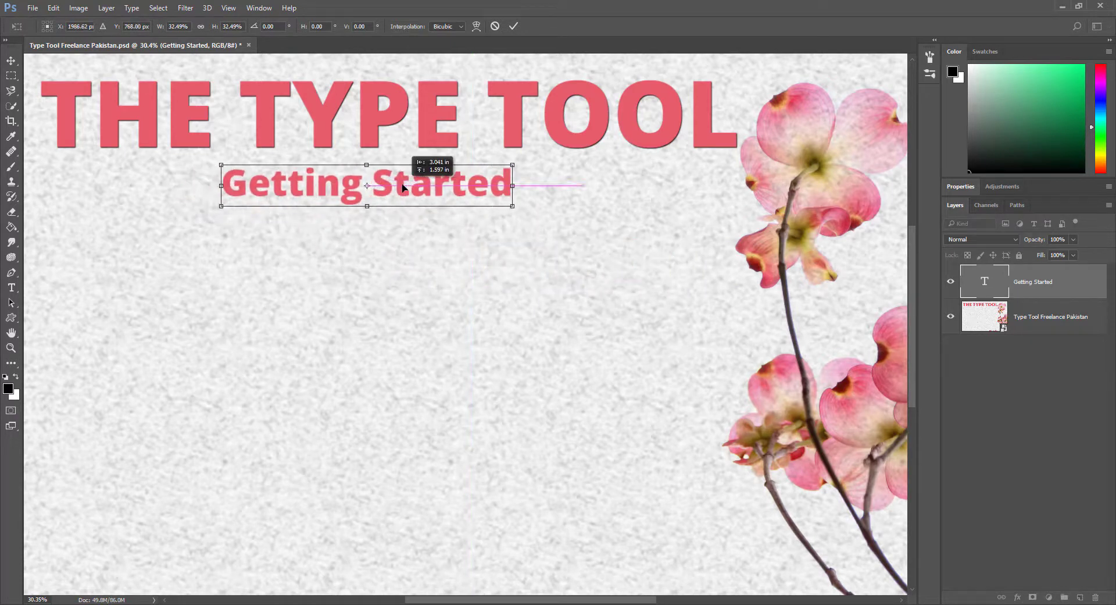
pyautogui.press('Return')
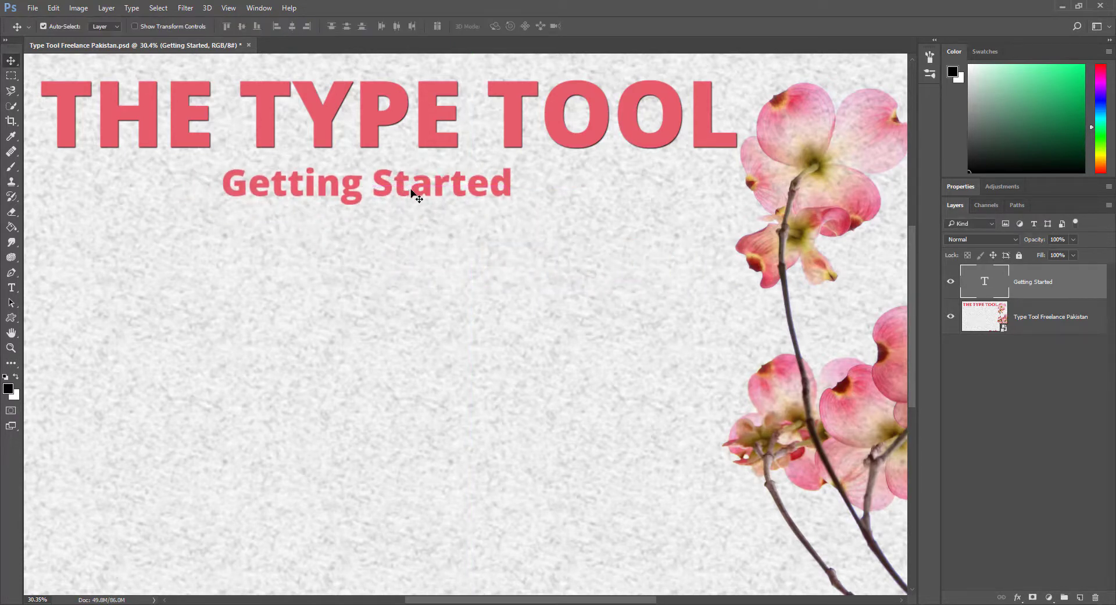
# Step: Recolour the Getting Started text with the dark brown 473e3a sampled from the flower stem
pyautogui.click(11, 288)
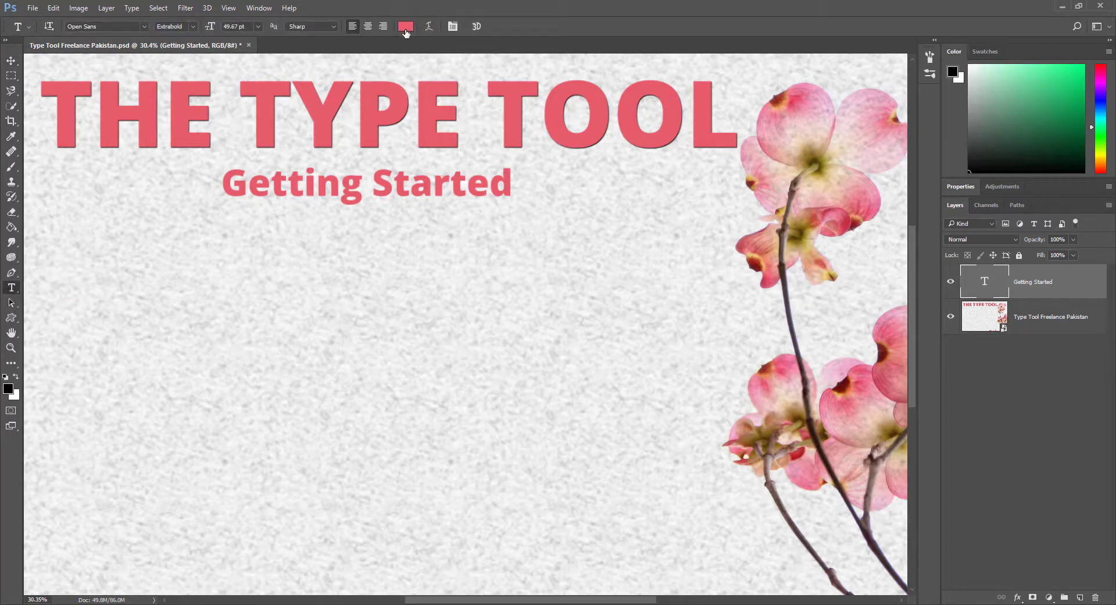
pyautogui.click(405, 28)
pyautogui.moveTo(407, 82); pyautogui.dragTo(381, 271)
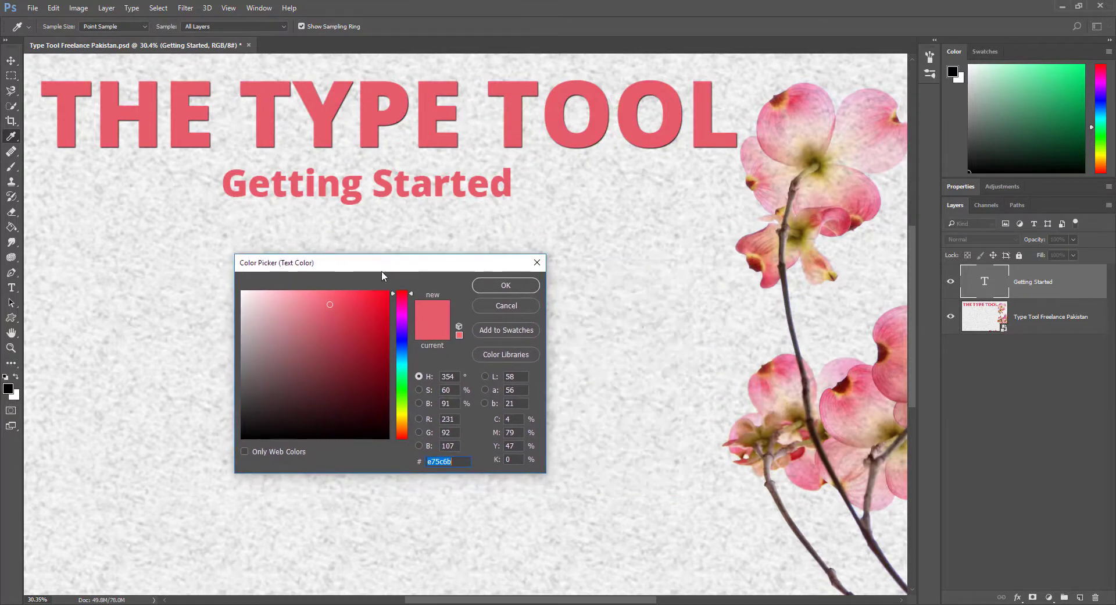
pyautogui.click(822, 168)
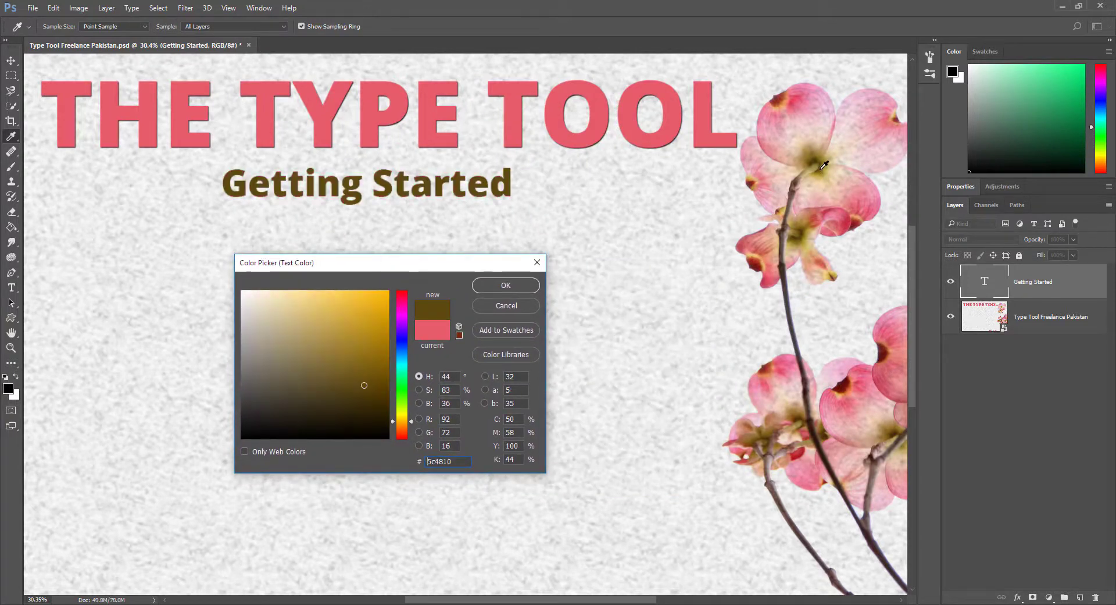
pyautogui.click(788, 293)
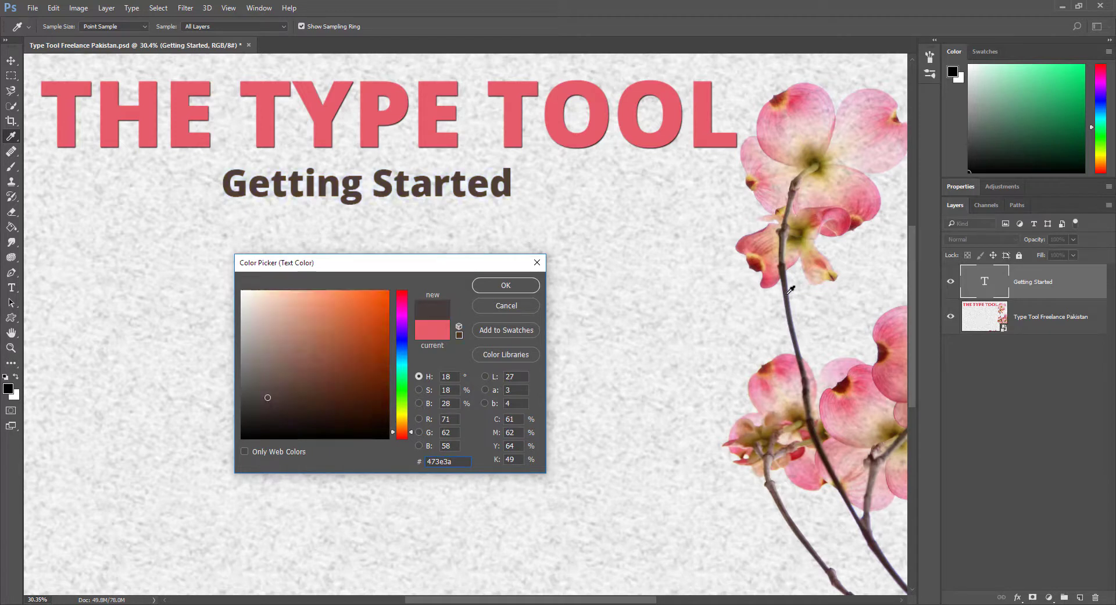
pyautogui.click(511, 284)
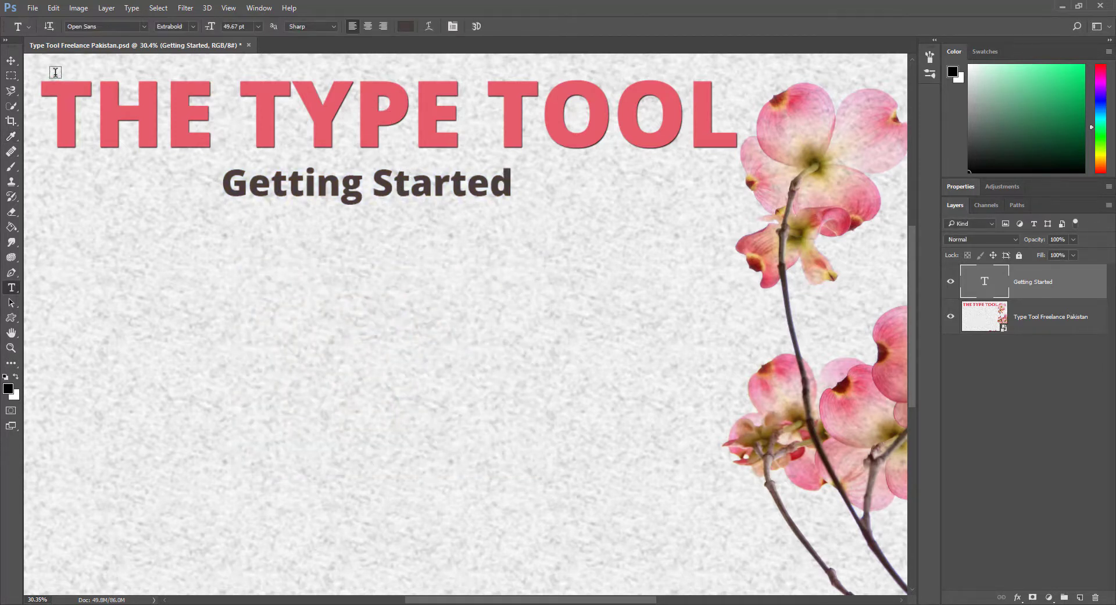
# Step: Apply an Arc warp to the Getting Started text and move the text lower on the canvas
pyautogui.click(428, 27)
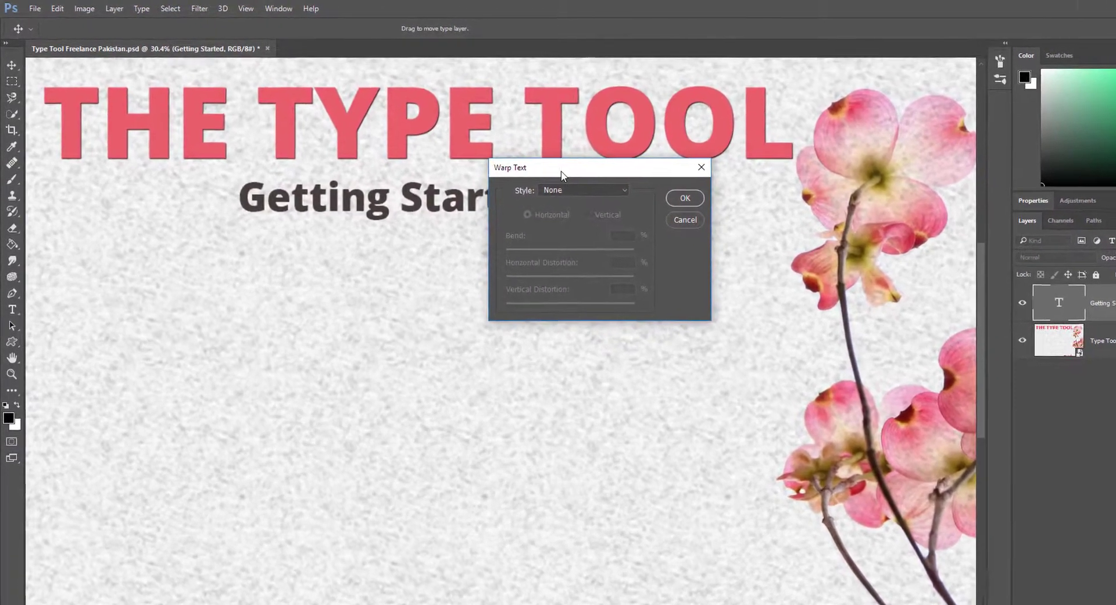
pyautogui.moveTo(562, 174); pyautogui.dragTo(729, 156)
pyautogui.moveTo(908, 194); pyautogui.dragTo(908, 232)
pyautogui.click(928, 252)
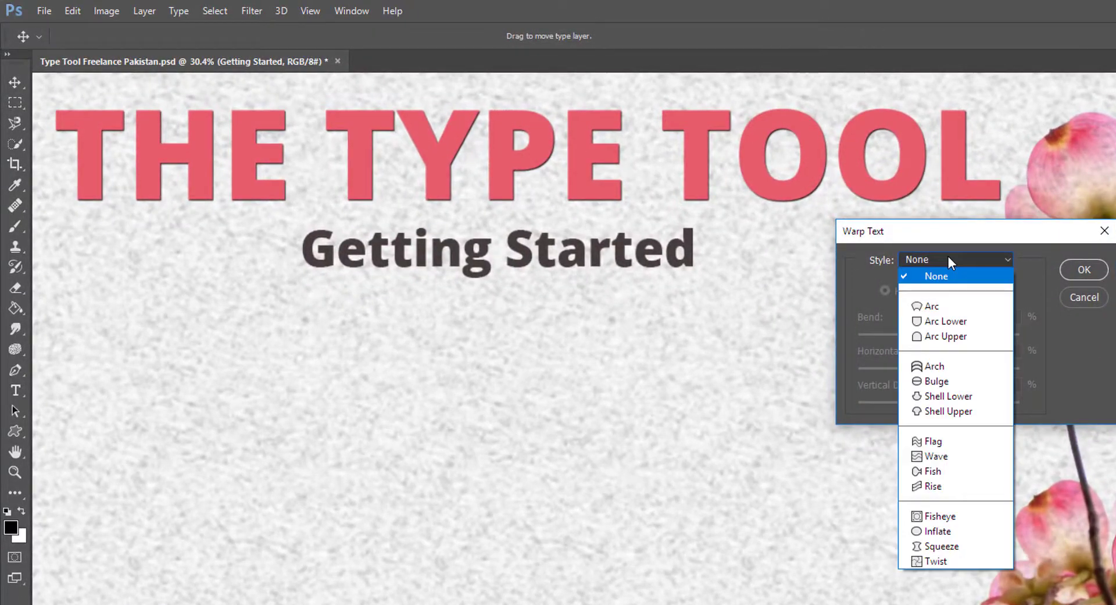
pyautogui.click(936, 306)
pyautogui.moveTo(643, 211); pyautogui.dragTo(642, 363)
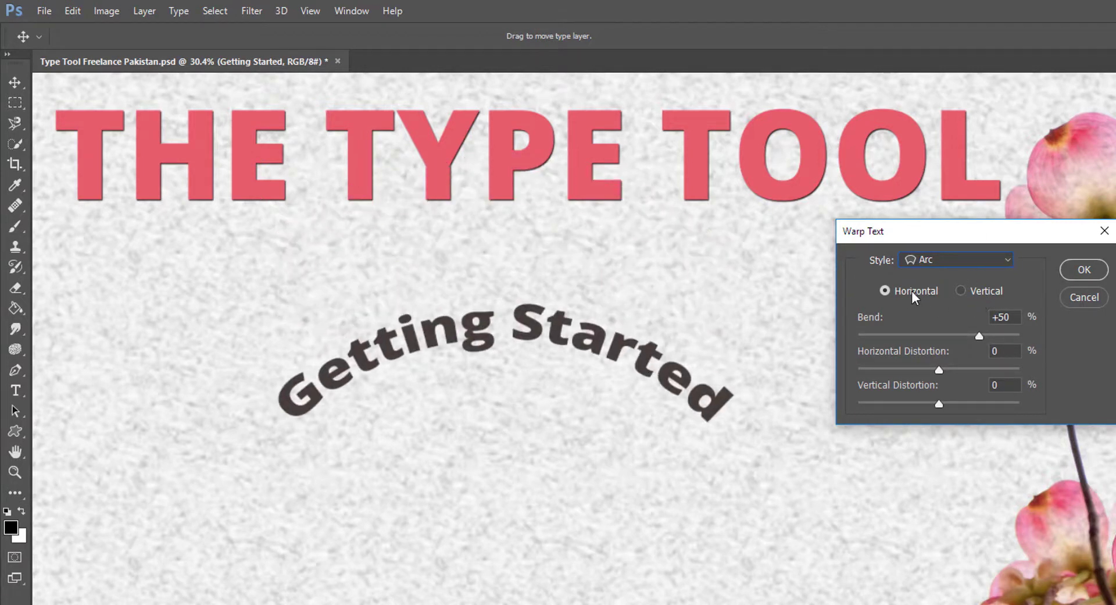
# Step: Try the vertical arc, then use a horizontal one with +32% bend, +44% horizontal distortion and -39% vertical distortion
pyautogui.click(961, 290)
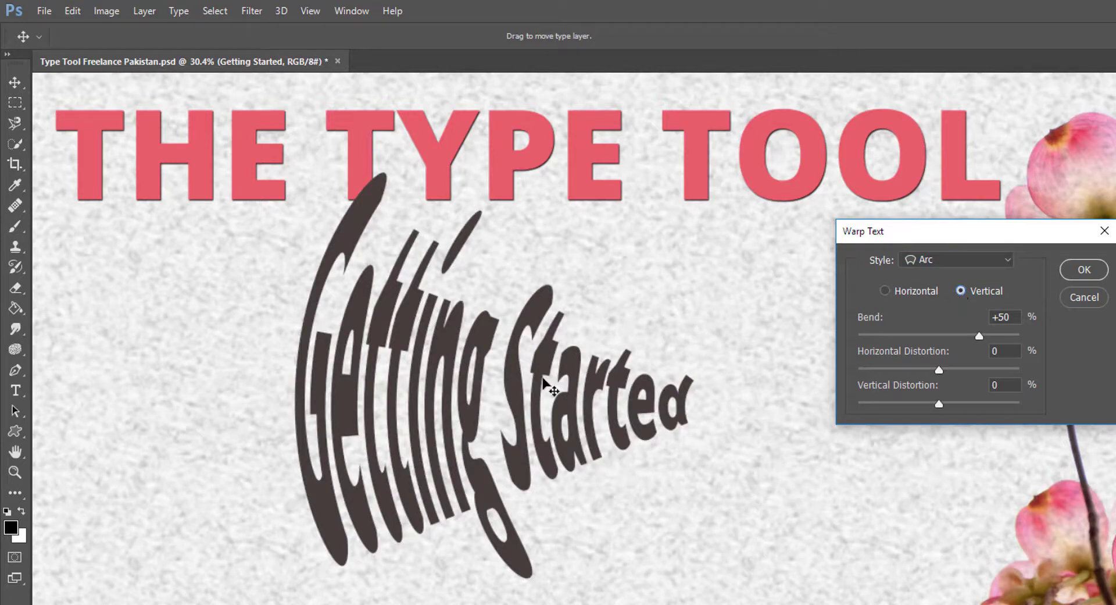
pyautogui.click(891, 288)
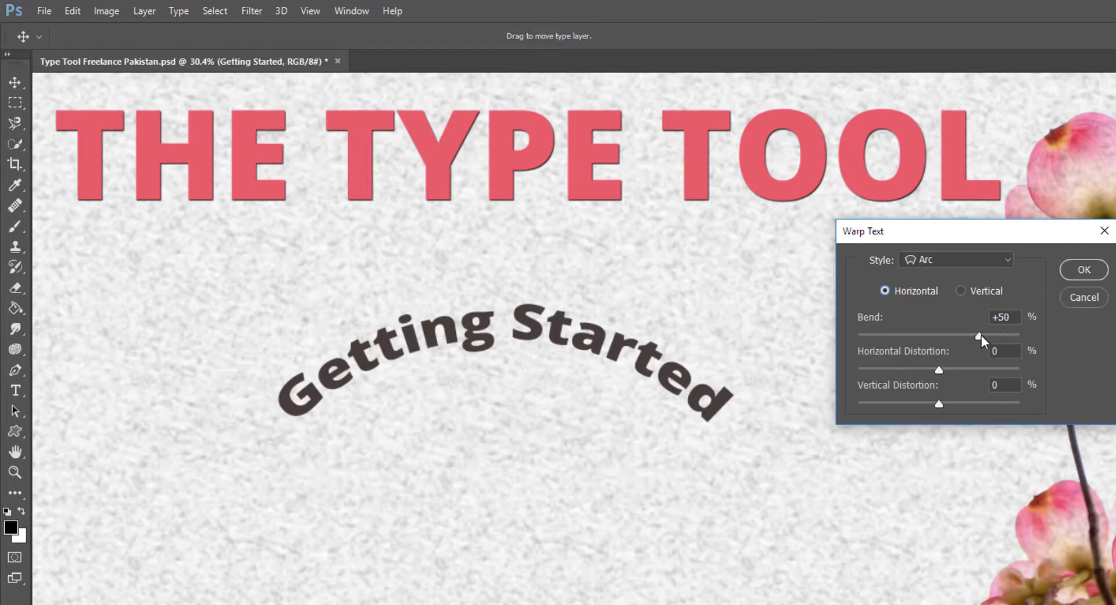
pyautogui.moveTo(982, 335)
pyautogui.mouseDown()
pyautogui.moveTo(1011, 335)
pyautogui.moveTo(842, 344)
pyautogui.moveTo(941, 337)
pyautogui.moveTo(965, 348)
pyautogui.mouseUp()
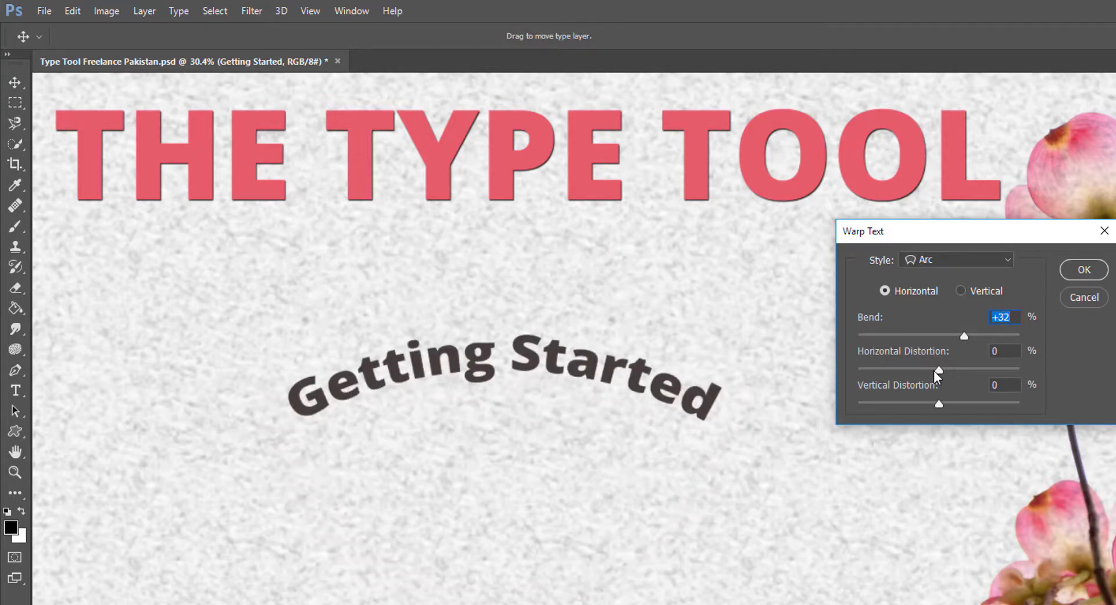
pyautogui.moveTo(939, 370); pyautogui.dragTo(1006, 372)
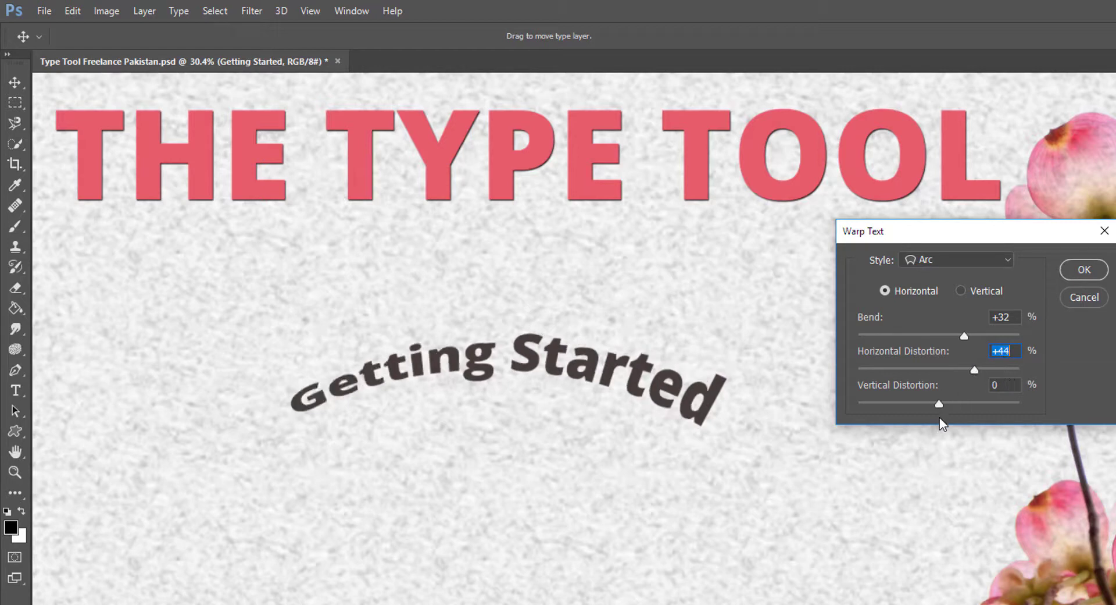
pyautogui.moveTo(939, 403); pyautogui.dragTo(908, 403)
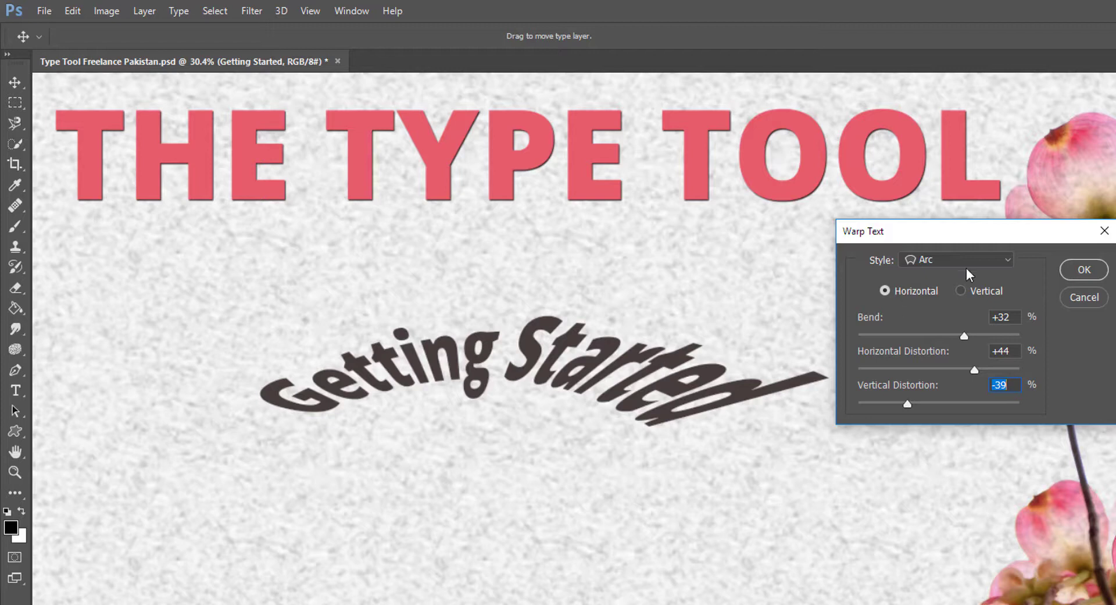
# Step: Try the Arc Lower and Arc Upper warp styles on the Getting Started text
pyautogui.click(949, 262)
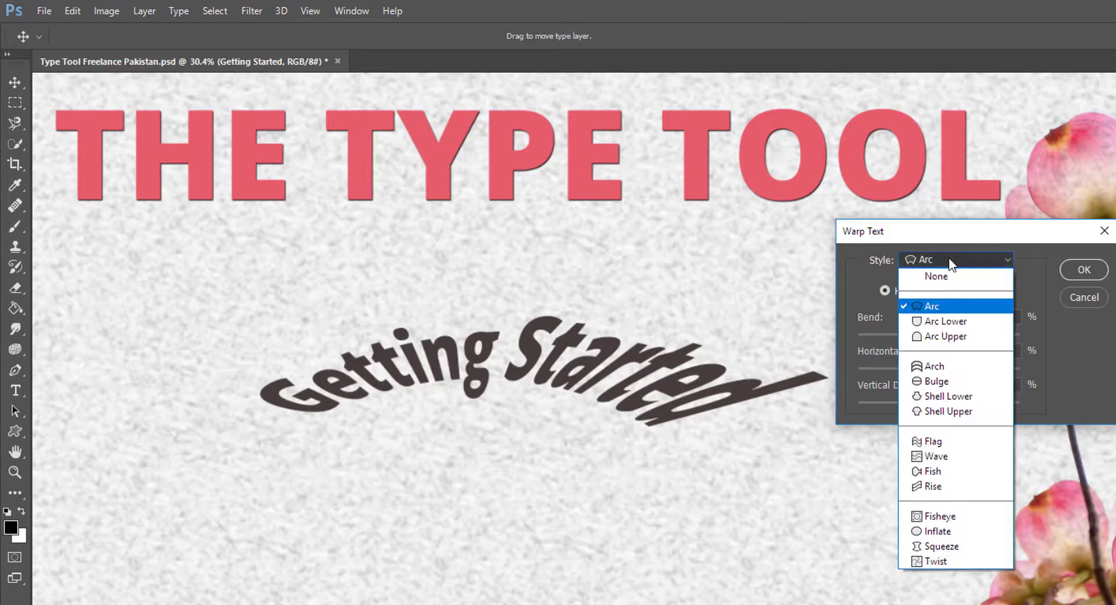
pyautogui.click(942, 321)
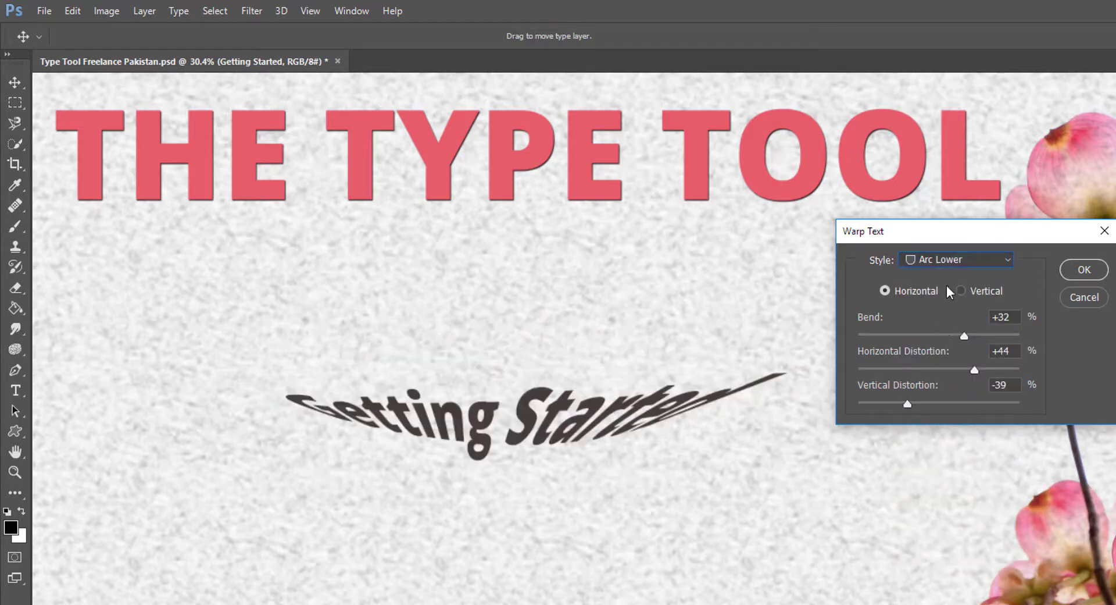
pyautogui.click(944, 259)
pyautogui.click(941, 335)
# Step: Apply a horizontal Bulge warp to the Getting Started text with +83% bend and -21% horizontal distortion
pyautogui.click(947, 260)
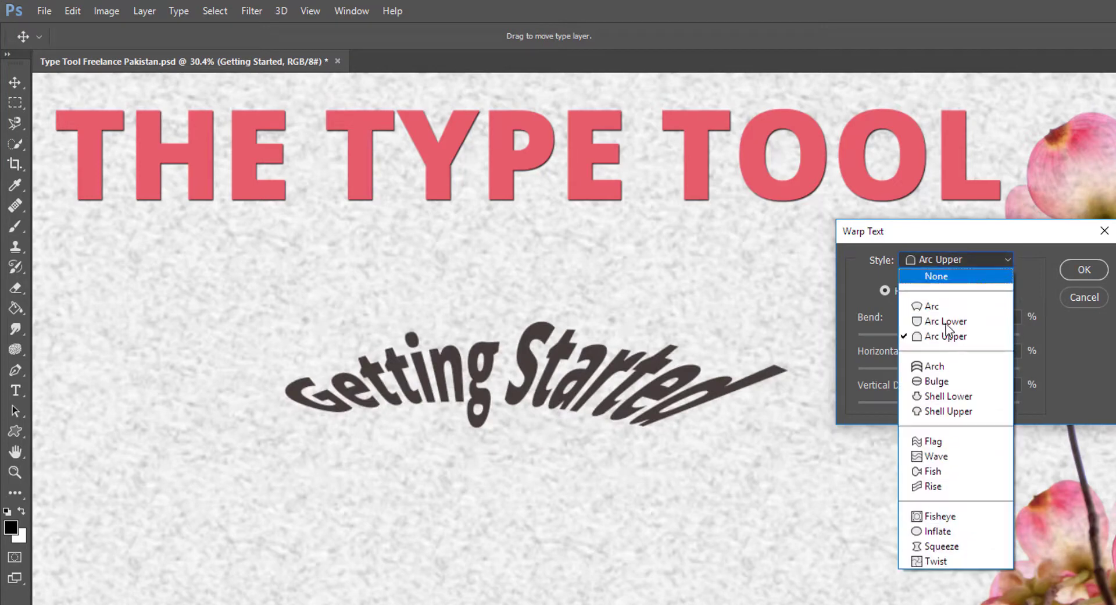
pyautogui.click(936, 381)
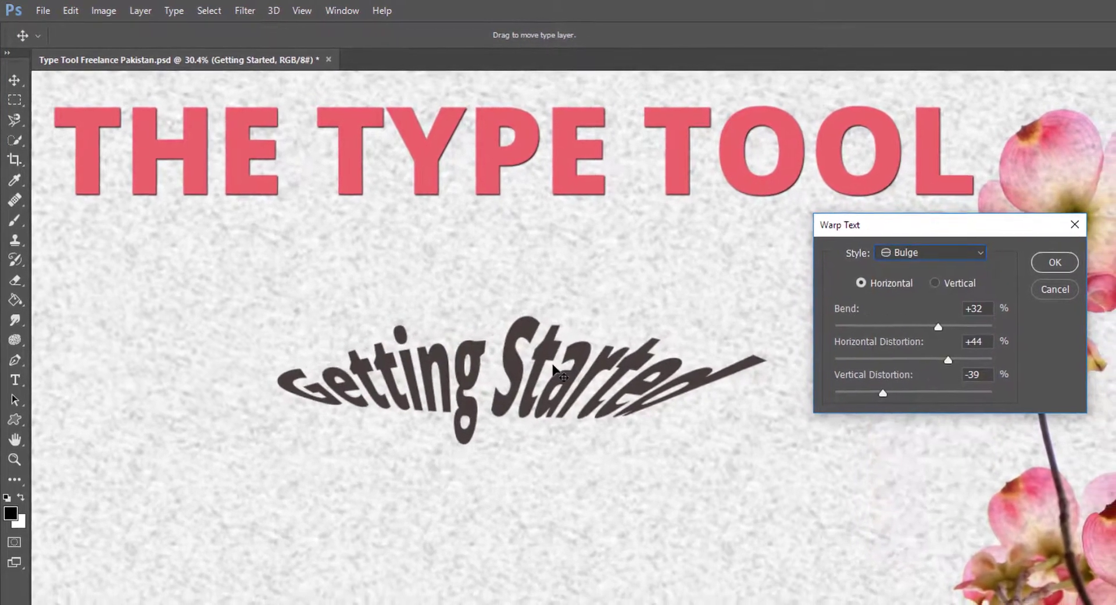
pyautogui.moveTo(939, 327); pyautogui.dragTo(953, 330)
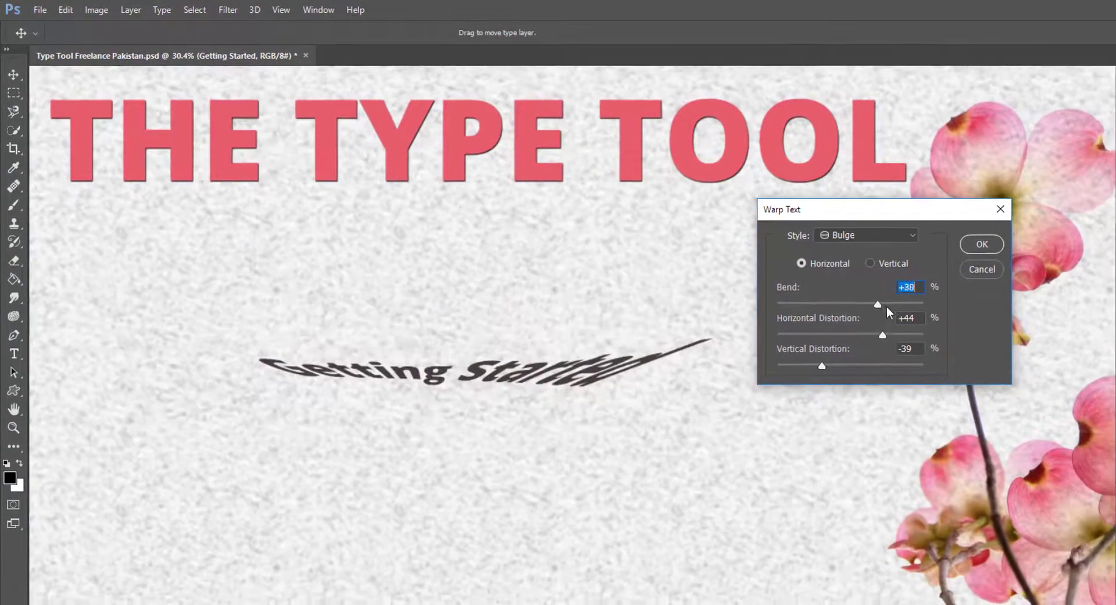
pyautogui.moveTo(887, 306); pyautogui.dragTo(912, 306)
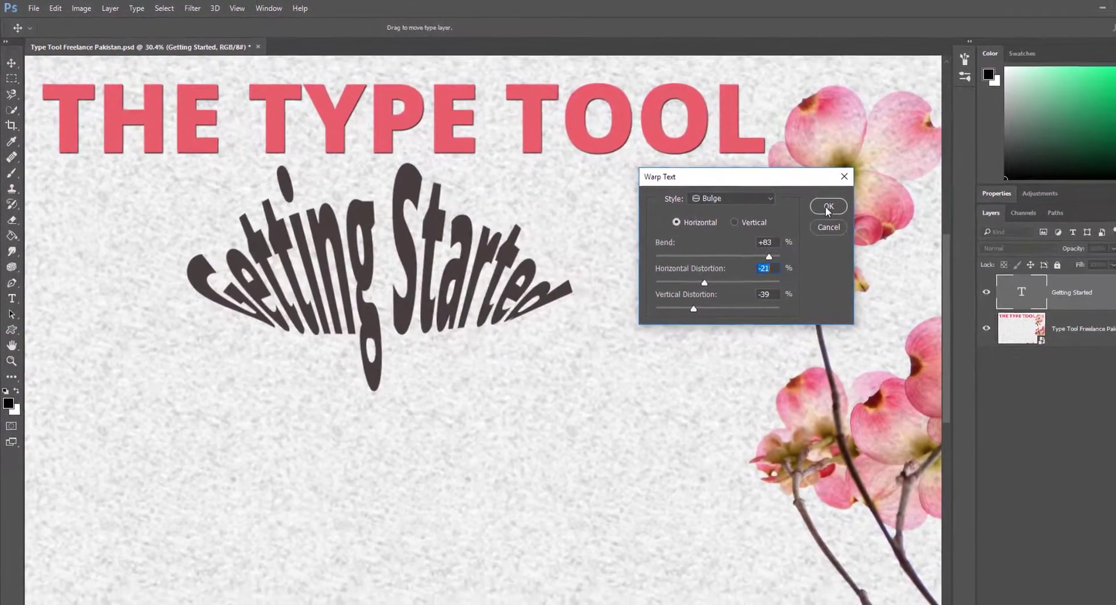
pyautogui.click(881, 218)
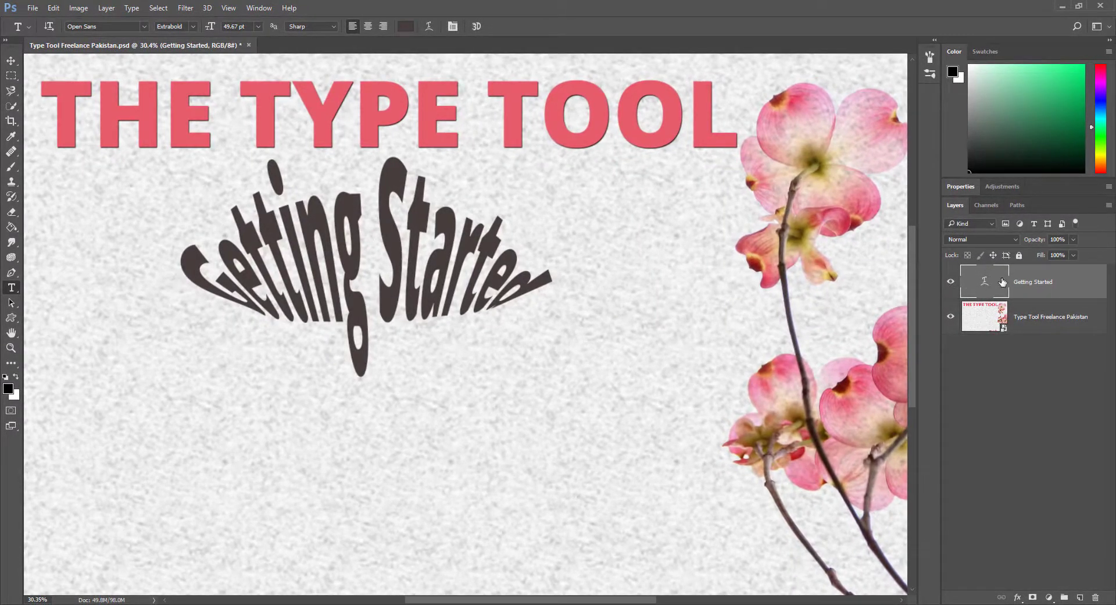
# Step: Select the whole warped Getting Started text on the canvas, leave editing, and select it again through its layer
pyautogui.click(337, 243)
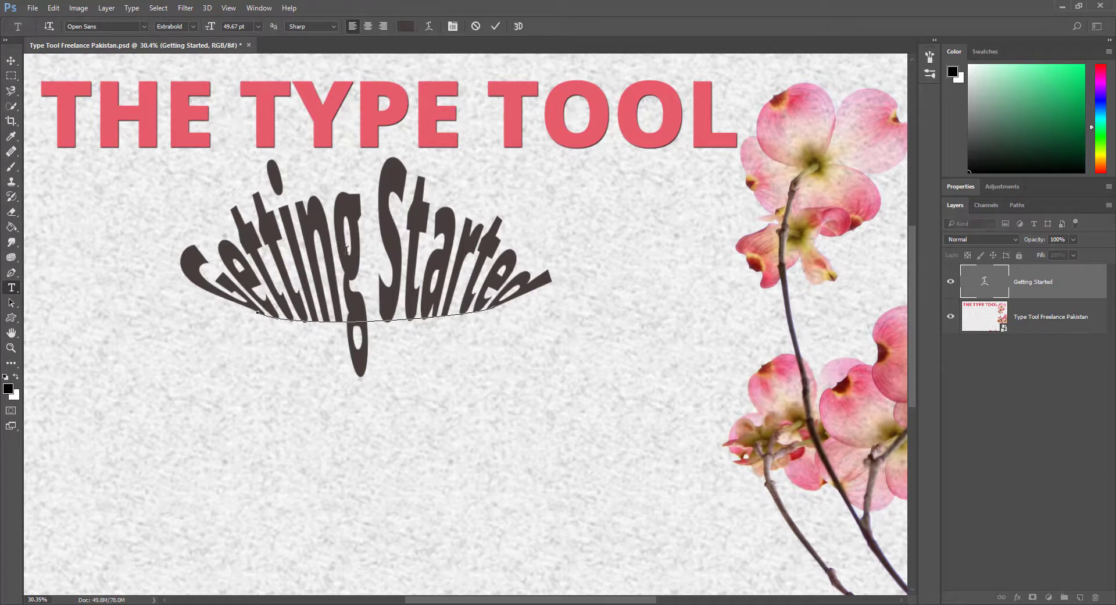
pyautogui.moveTo(180, 267); pyautogui.dragTo(550, 284)
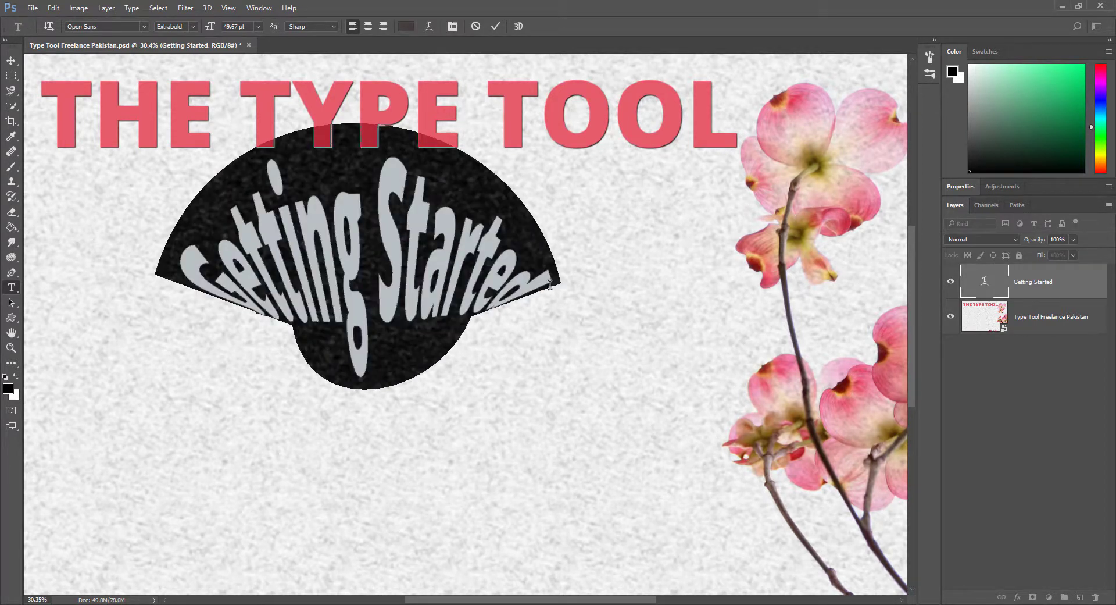
pyautogui.click(11, 60)
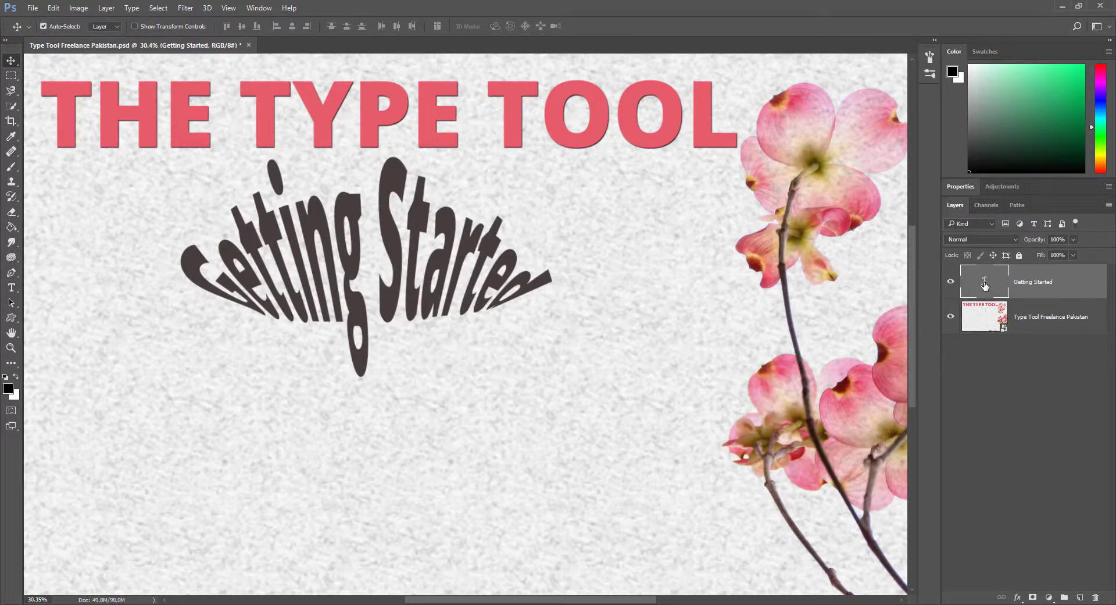
pyautogui.doubleClick(984, 284)
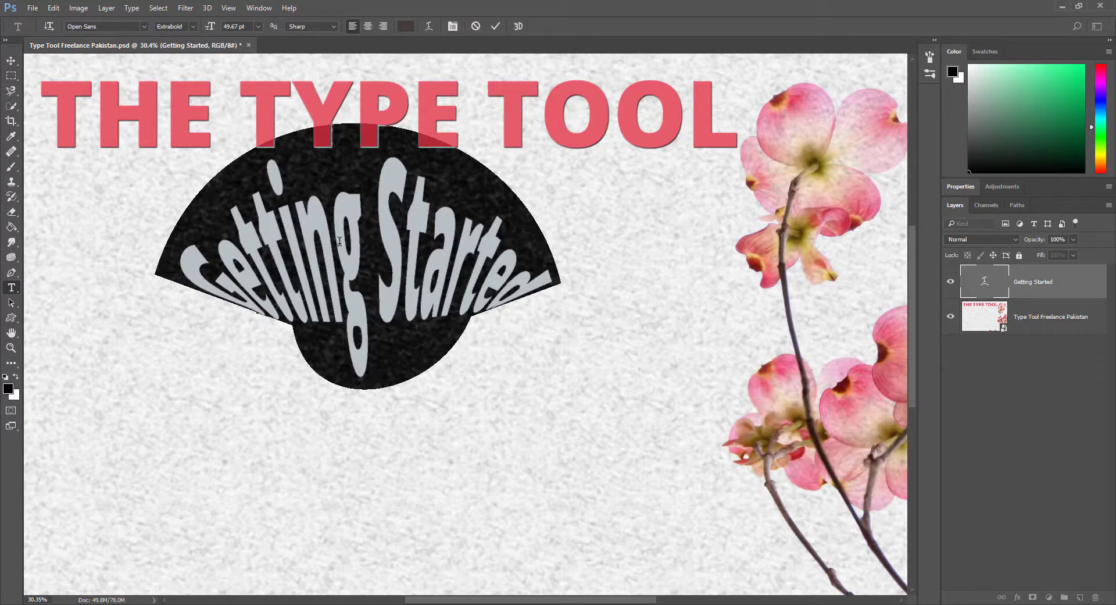
pyautogui.click(11, 61)
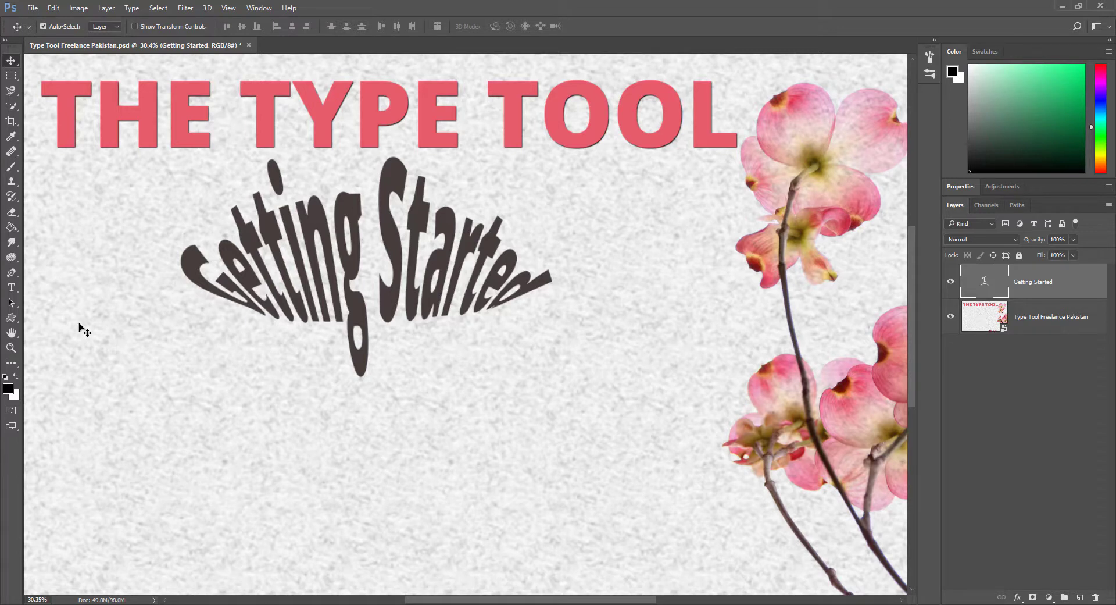
# Step: Try replacing the warped Getting Started text with "Lets Do This" and cancel the edit
pyautogui.click(11, 287)
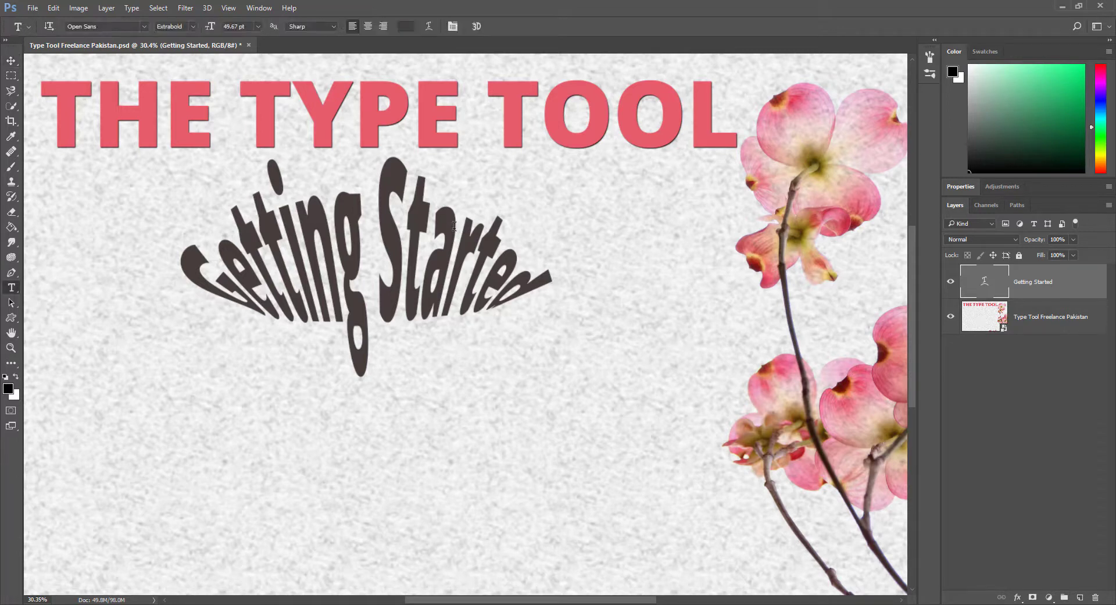
pyautogui.click(269, 267)
pyautogui.moveTo(185, 273); pyautogui.dragTo(545, 280)
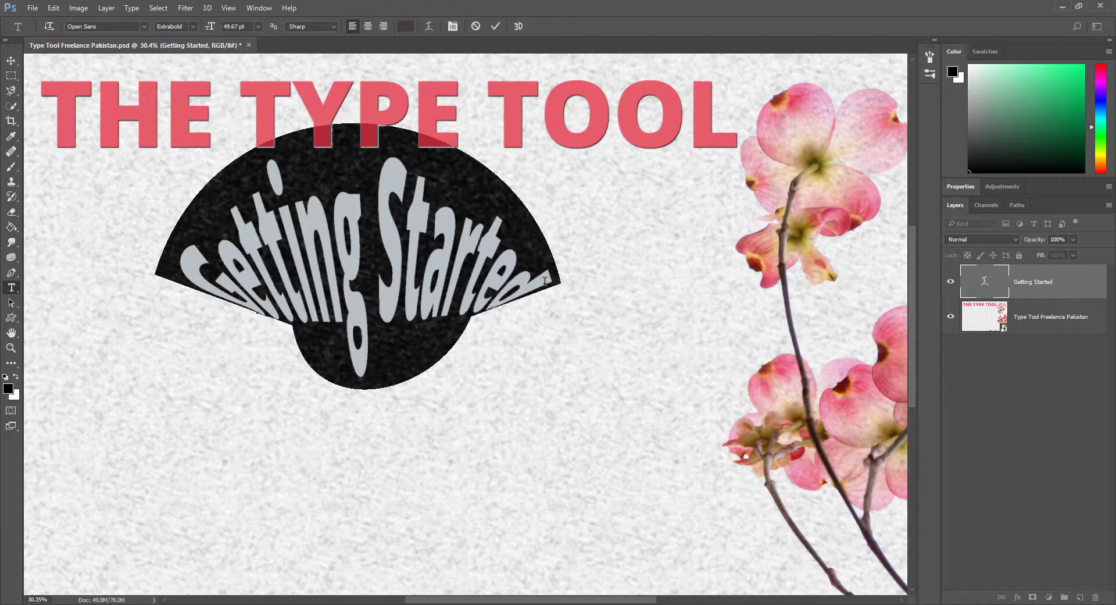
pyautogui.write('Lets')
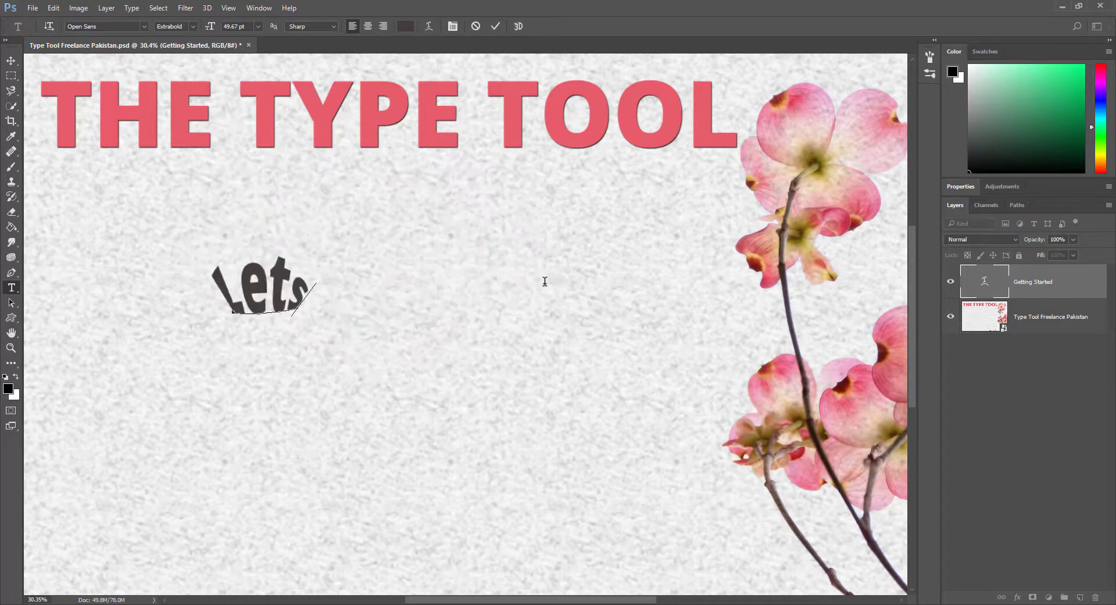
pyautogui.write(' Do This')
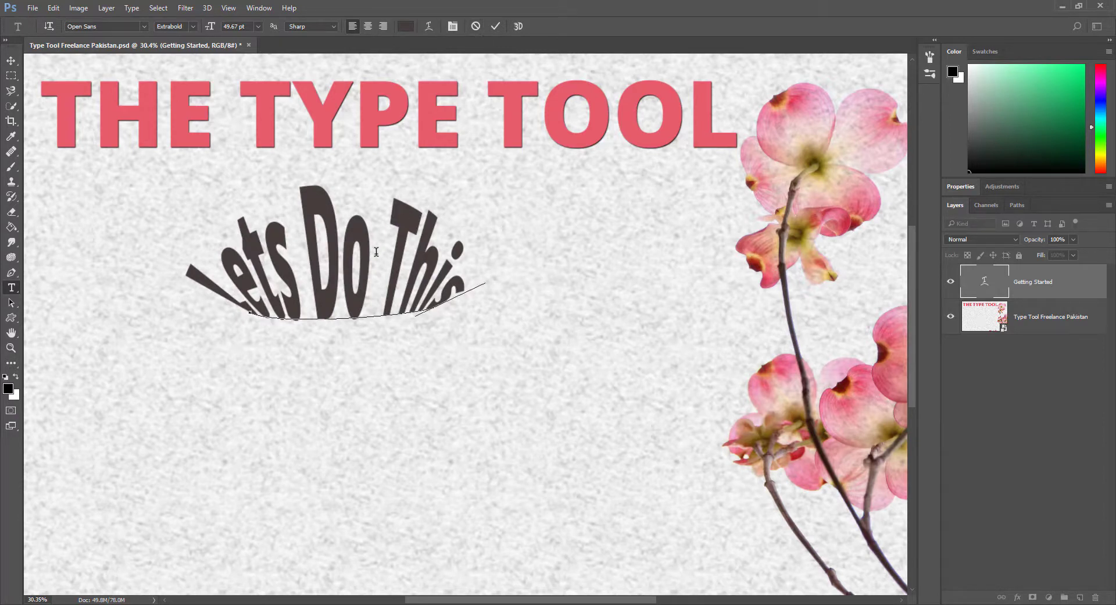
pyautogui.click(476, 27)
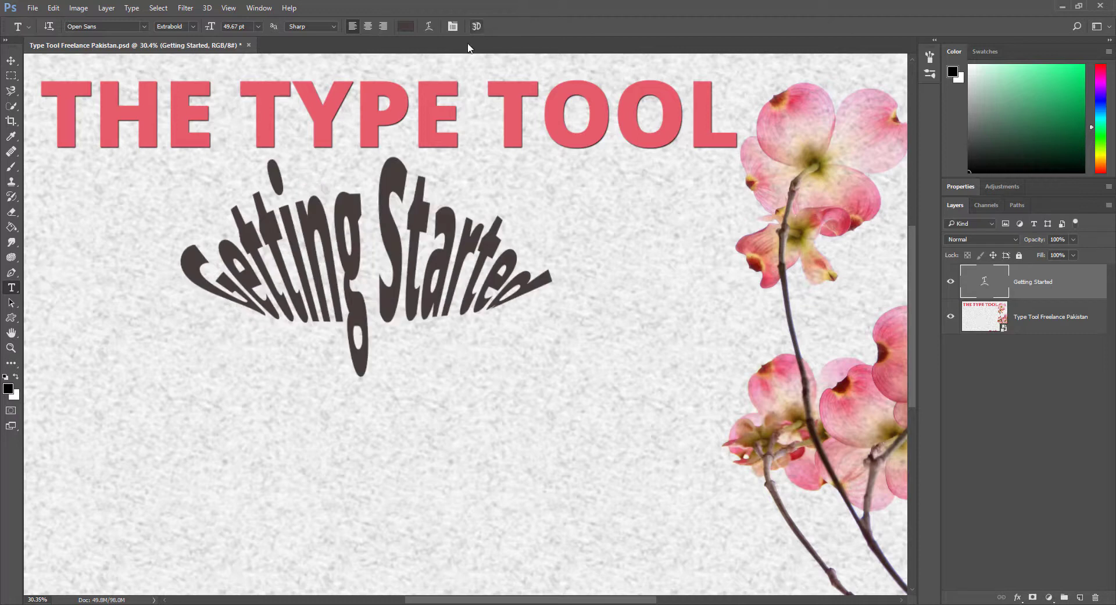
pyautogui.click(11, 60)
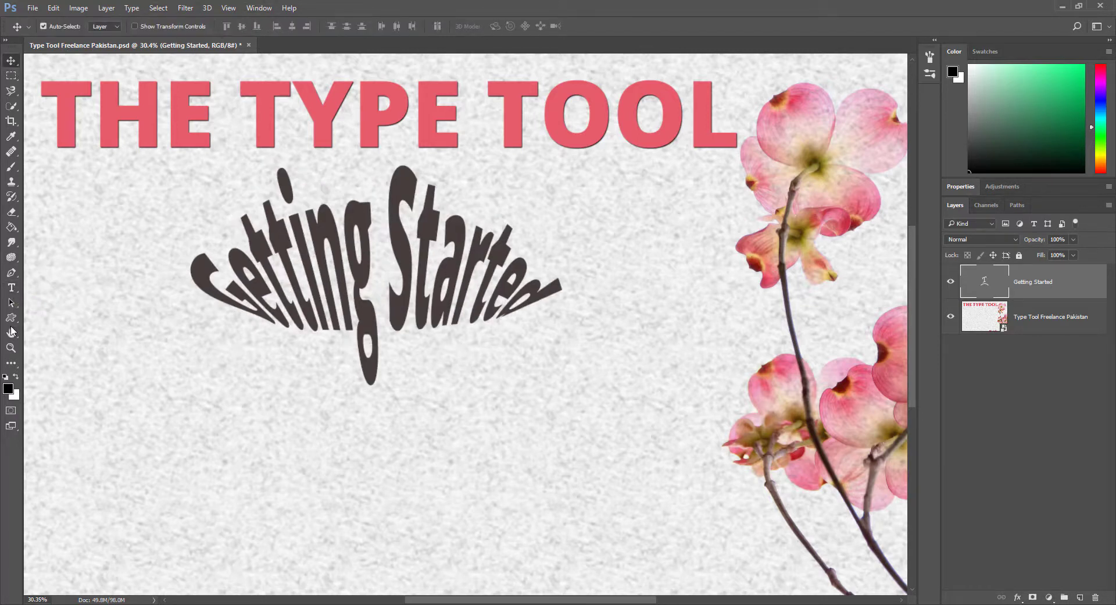
# Step: Try switching the warped Getting Started text to vertical orientation and undo the change
pyautogui.click(11, 287)
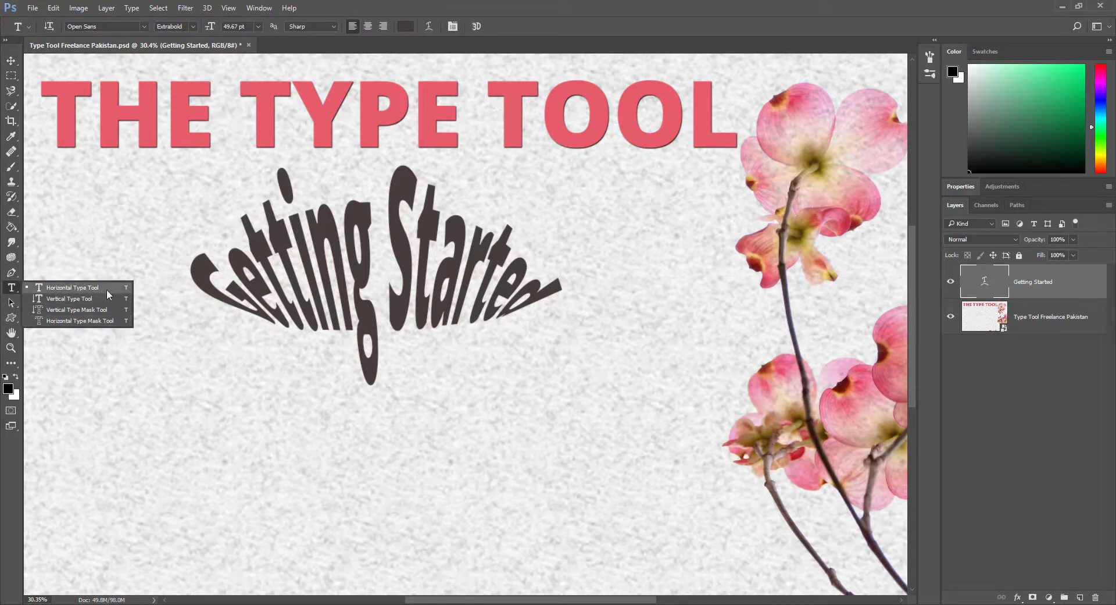
pyautogui.click(49, 29)
pyautogui.click(49, 29)
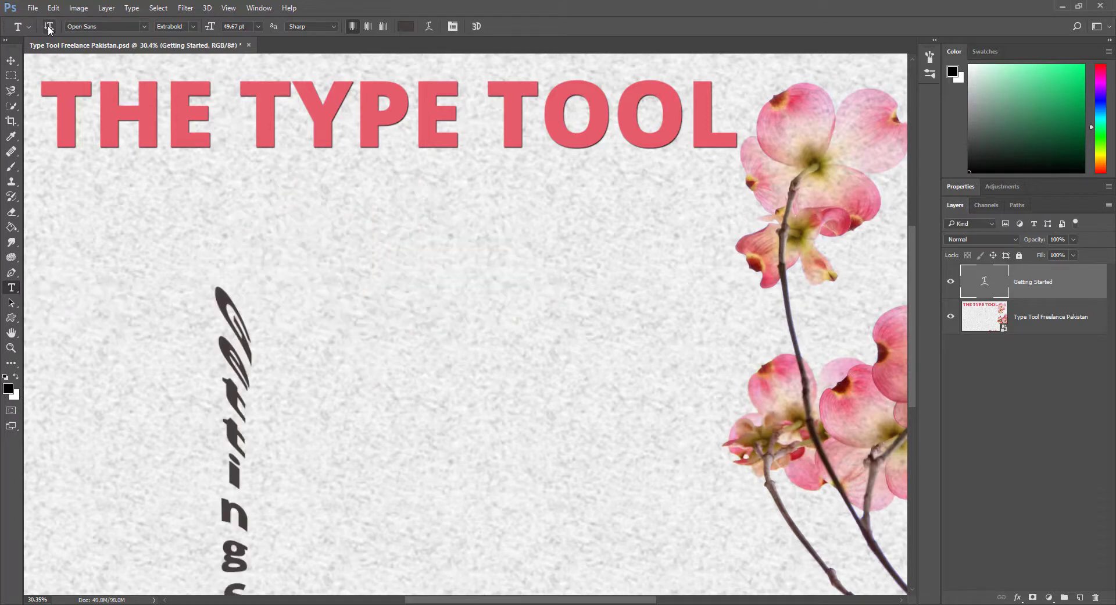
pyautogui.scroll(-3, 330, 220)
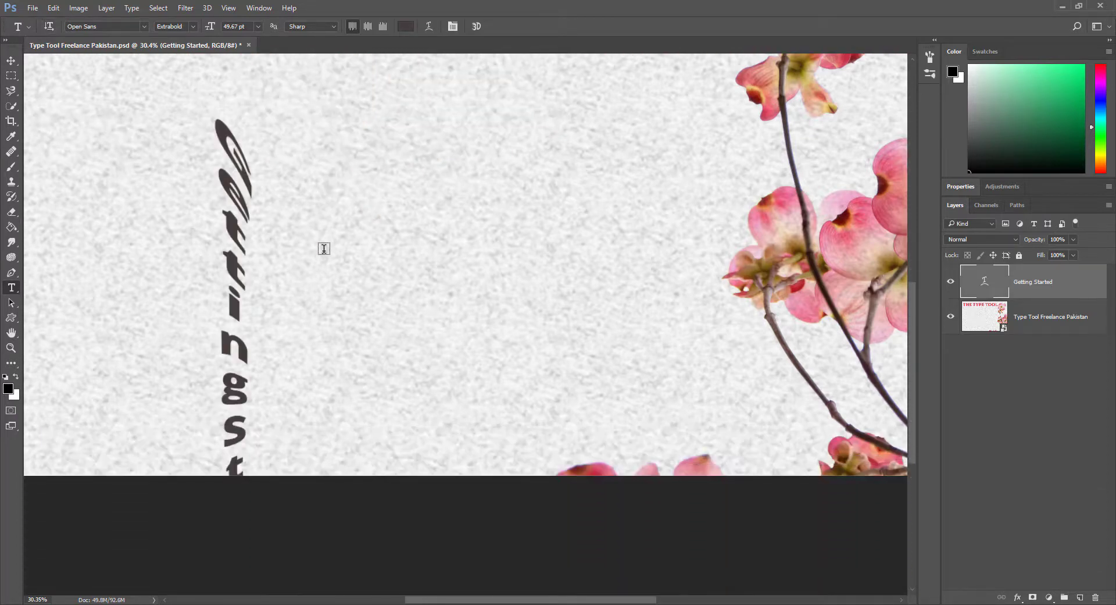
pyautogui.press('v')
pyautogui.scroll(-1, 293, 264)
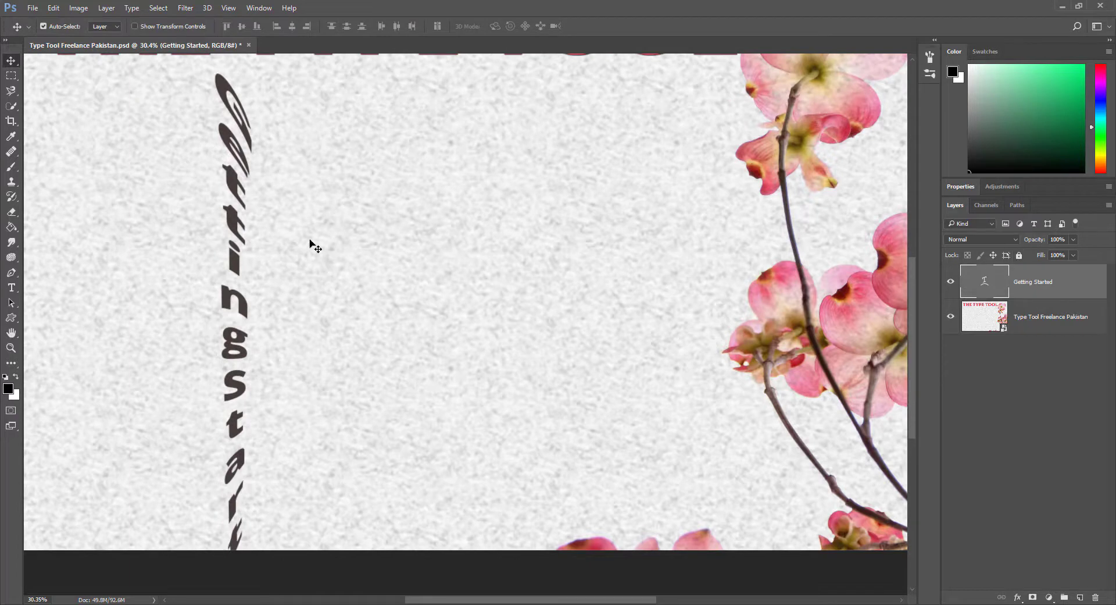
pyautogui.scroll(1, 236, 224)
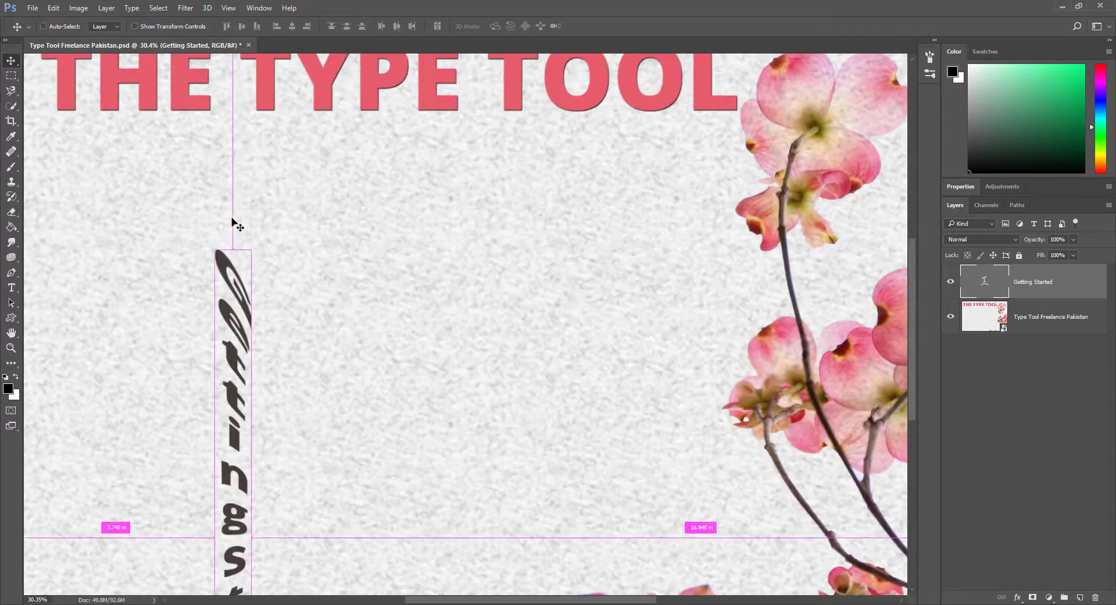
pyautogui.hotkey('ctrl', 'z')
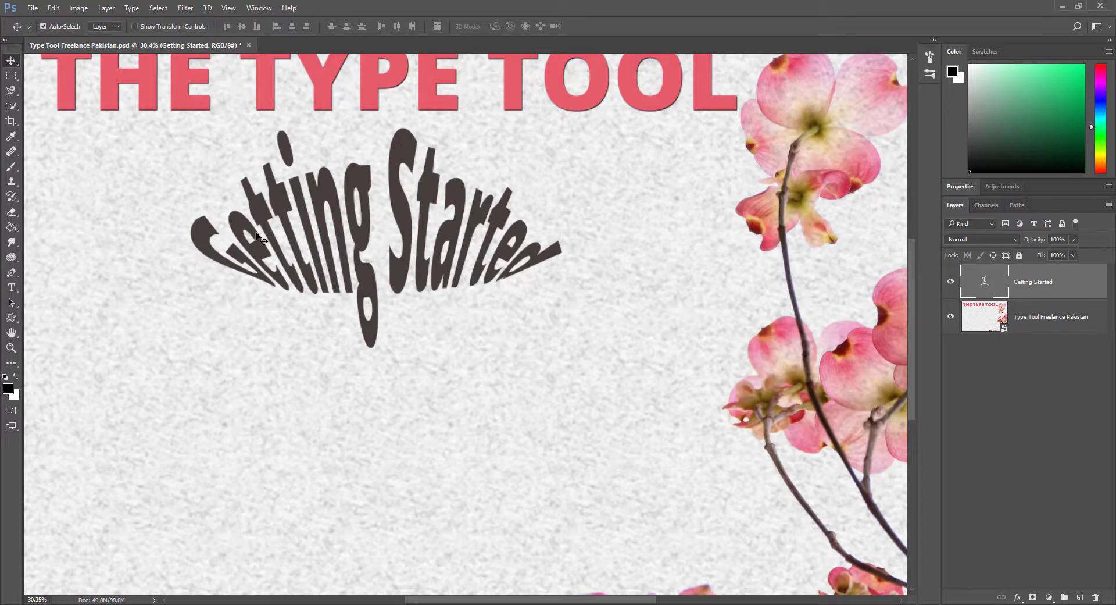
# Step: Move the warped Getting Started text about 0.38 in right and 1.15 in down
pyautogui.moveTo(363, 224); pyautogui.dragTo(383, 284)
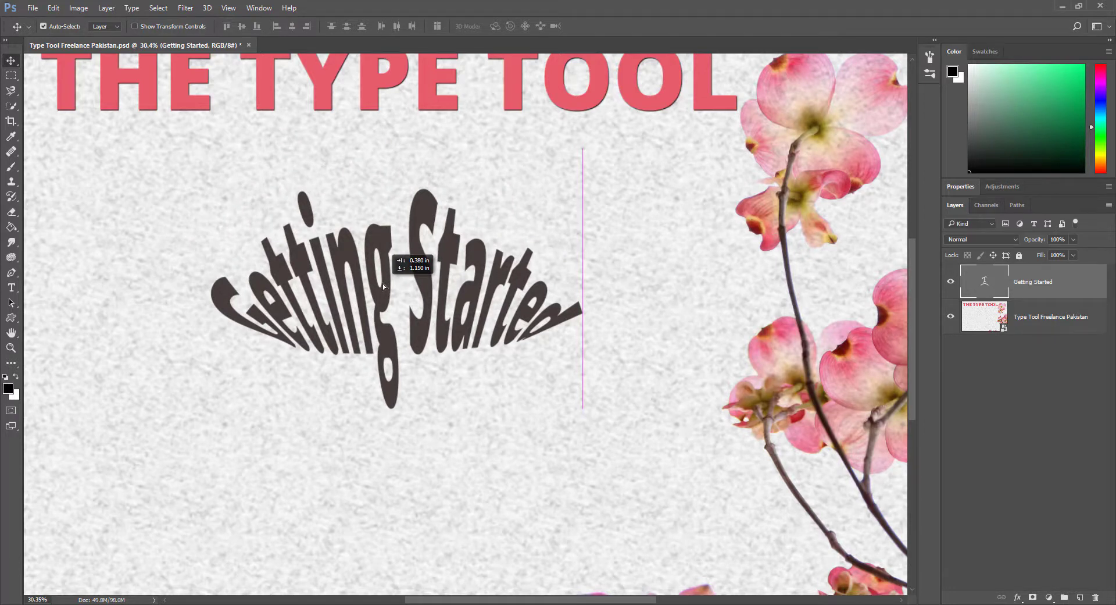
# Step: Add the vertical text "Tools" with the Vertical Type tool left of Getting Started and move it up beneath the title
pyautogui.click(11, 288)
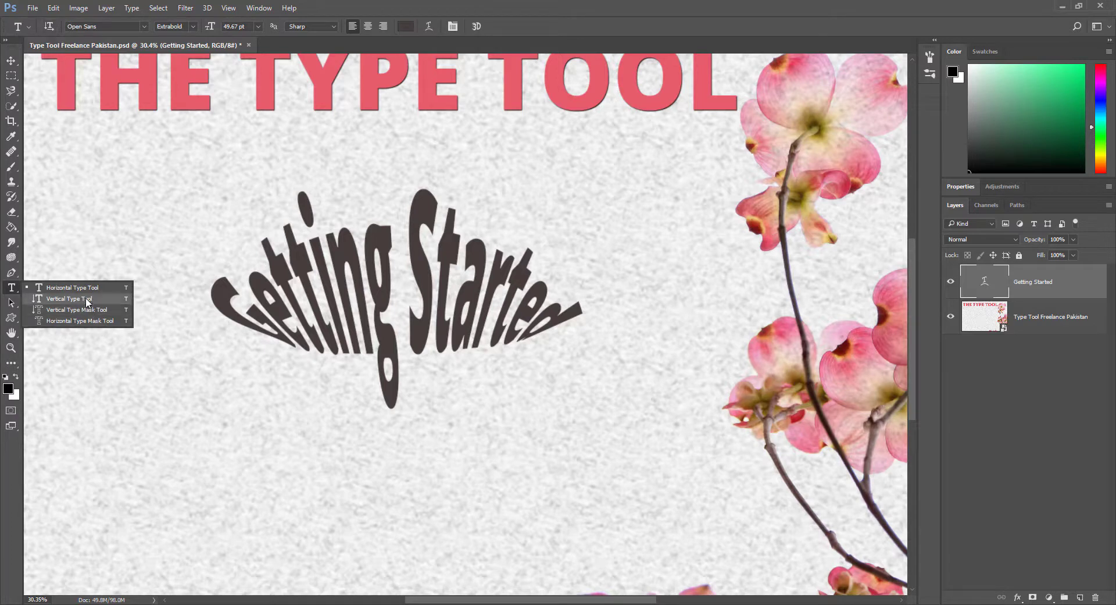
pyautogui.click(88, 301)
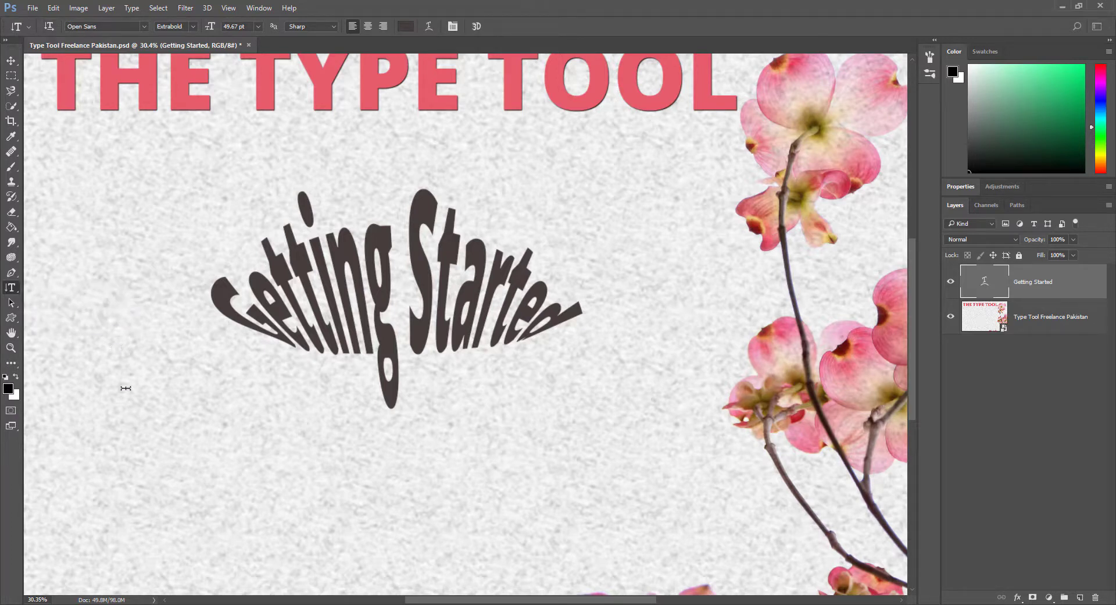
pyautogui.click(105, 251)
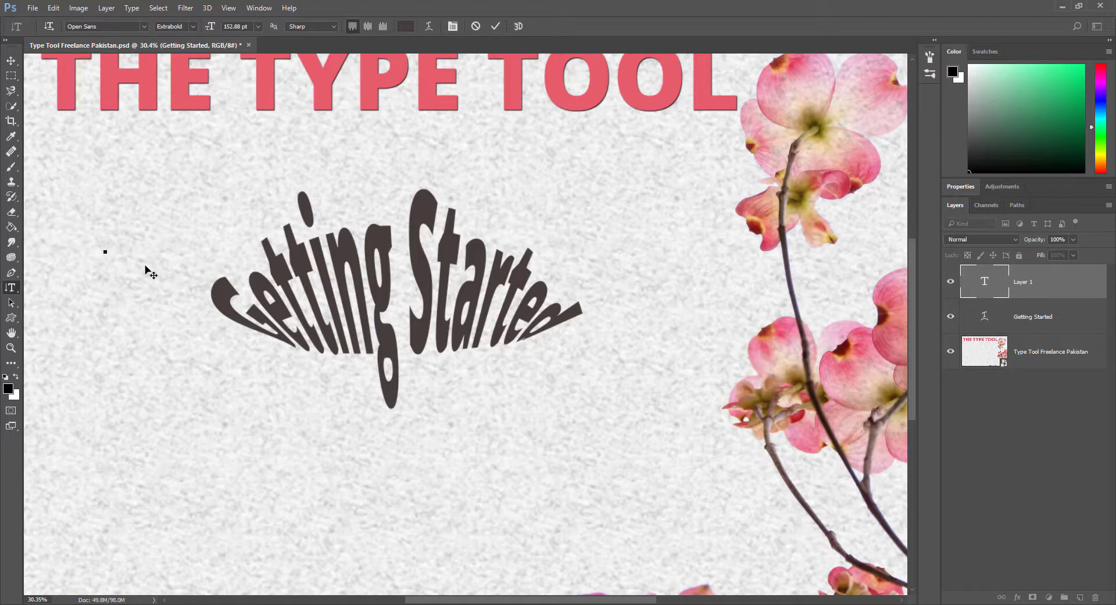
pyautogui.write('TOO')
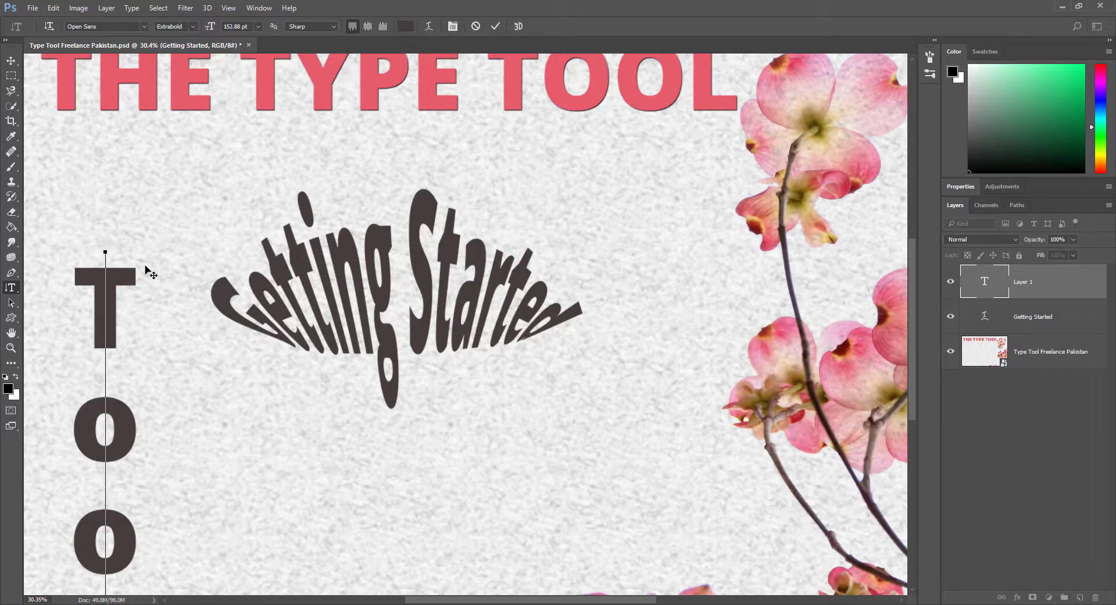
pyautogui.click(11, 60)
pyautogui.moveTo(109, 297); pyautogui.dragTo(127, 173)
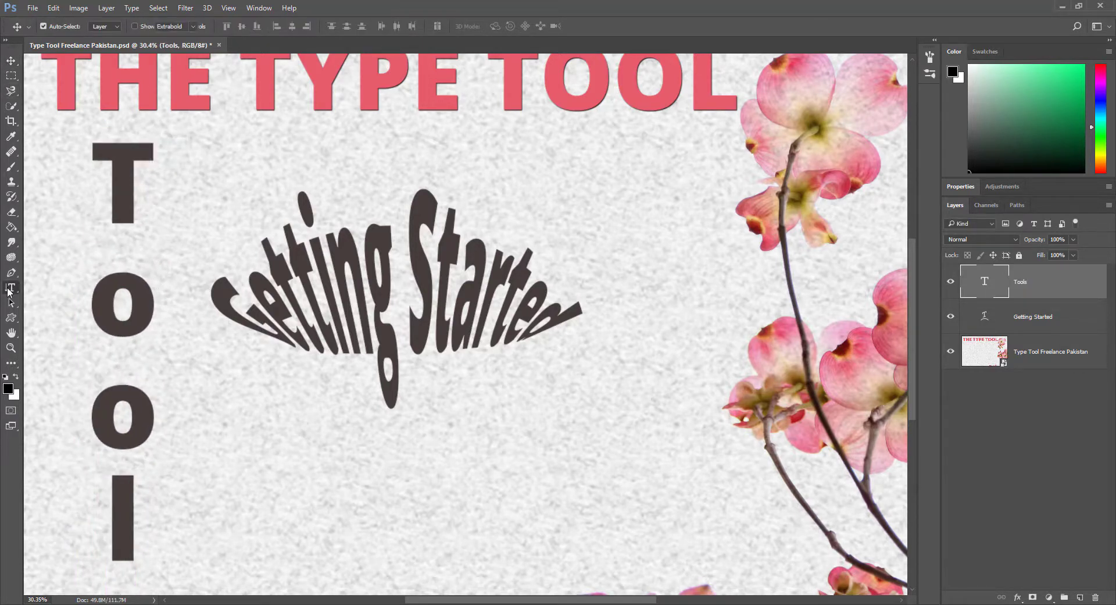
# Step: Change the font of the vertical Tools text to PT Sans Regular
pyautogui.rightClick(8, 290)
pyautogui.click(13, 290)
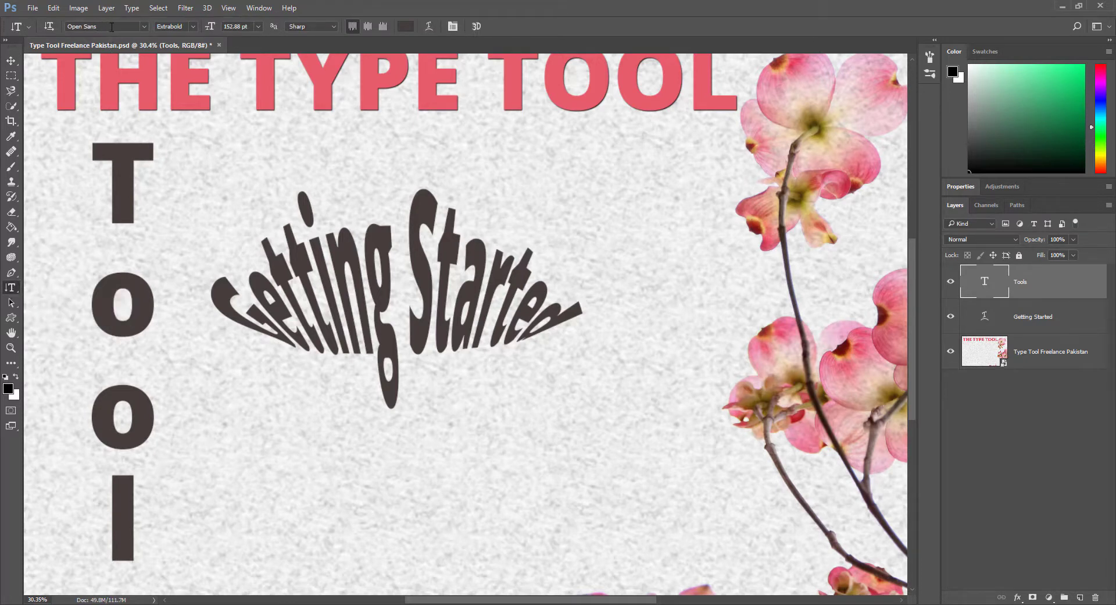
pyautogui.click(109, 28)
pyautogui.write('pt sans')
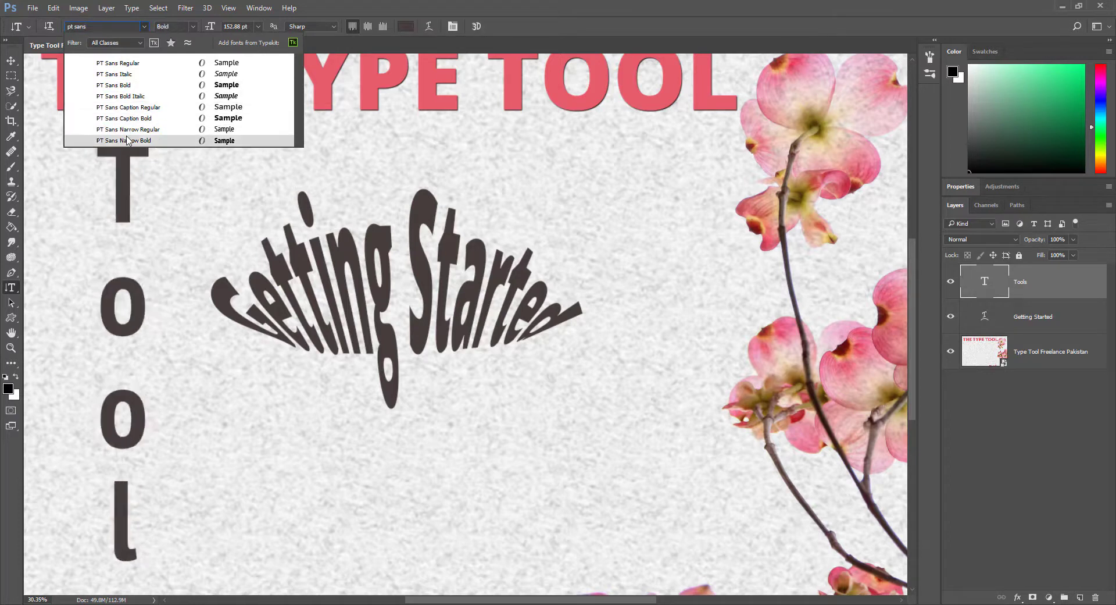
pyautogui.click(125, 62)
# Step: Keep the Regular style for the vertical Tools text and reduce its size to 138.88 pt
pyautogui.click(194, 27)
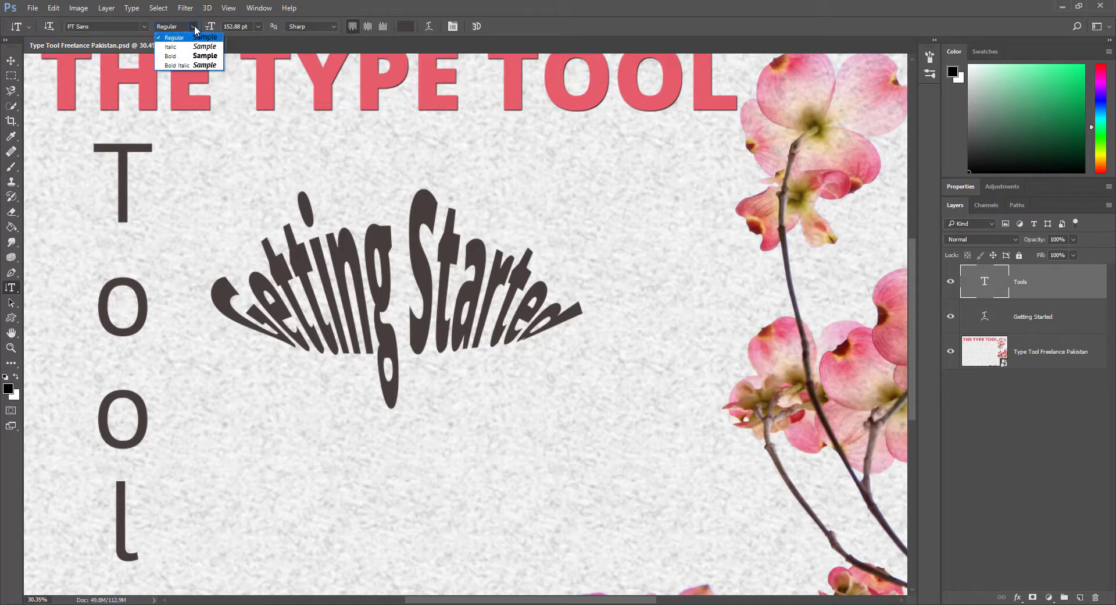
pyautogui.click(195, 28)
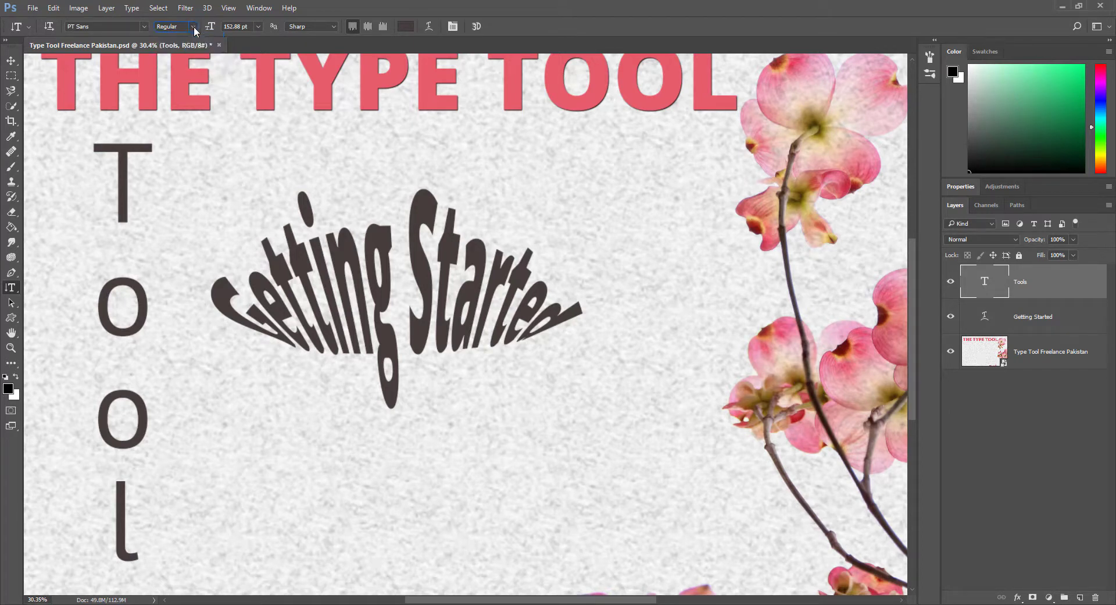
pyautogui.moveTo(211, 29); pyautogui.dragTo(204, 30)
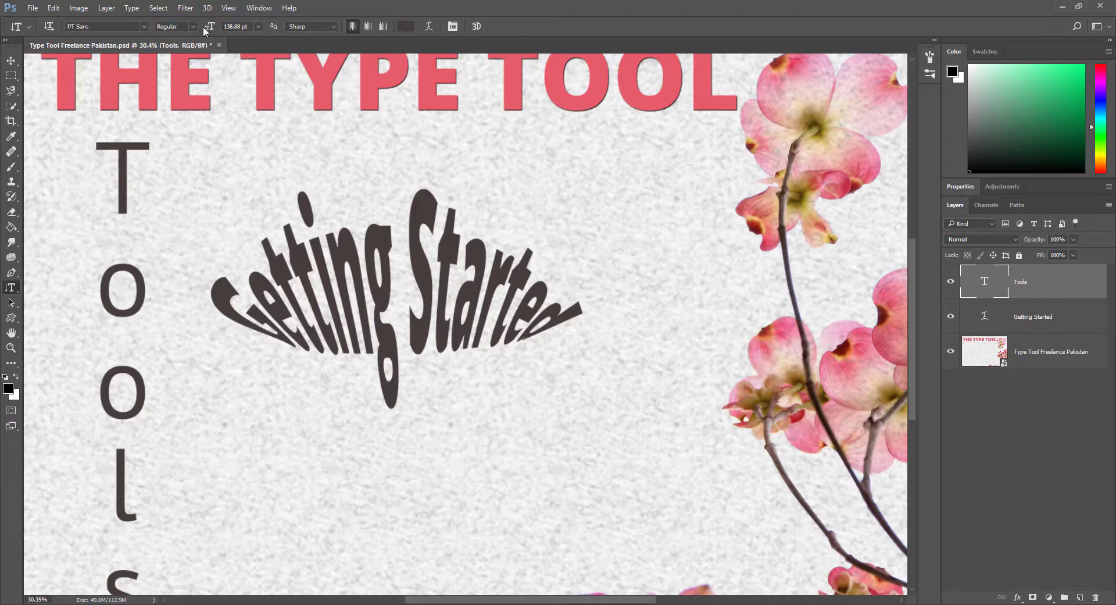
# Step: Try the Crisp, None and Smooth anti-aliasing options on the vertical Tools text and settle on Crisp
pyautogui.click(333, 25)
pyautogui.click(318, 51)
pyautogui.moveTo(115, 139); pyautogui.dragTo(378, 189)
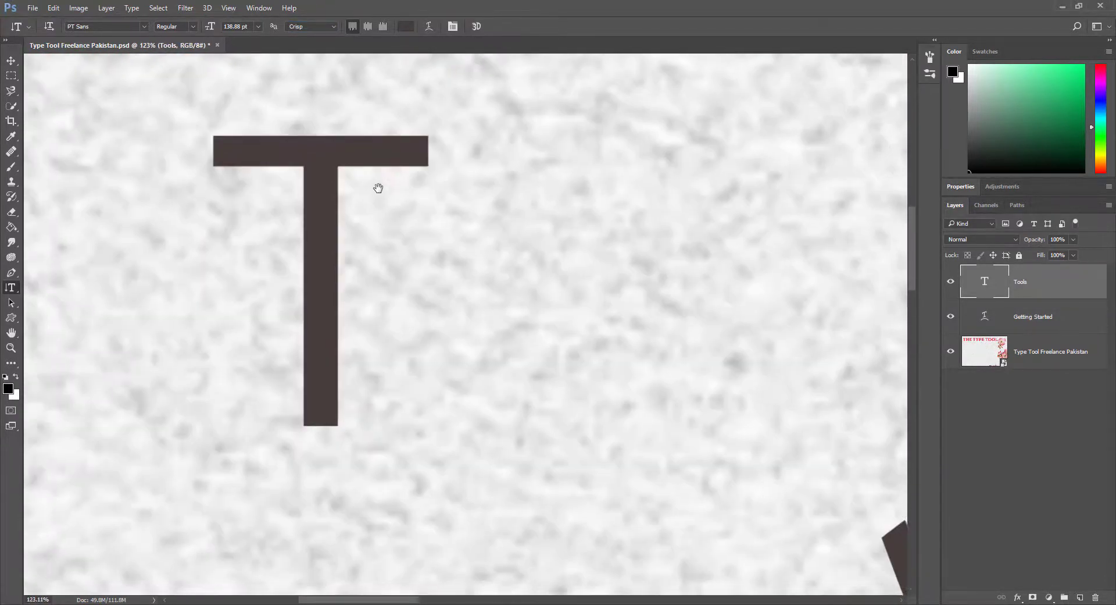
pyautogui.click(312, 26)
pyautogui.click(311, 33)
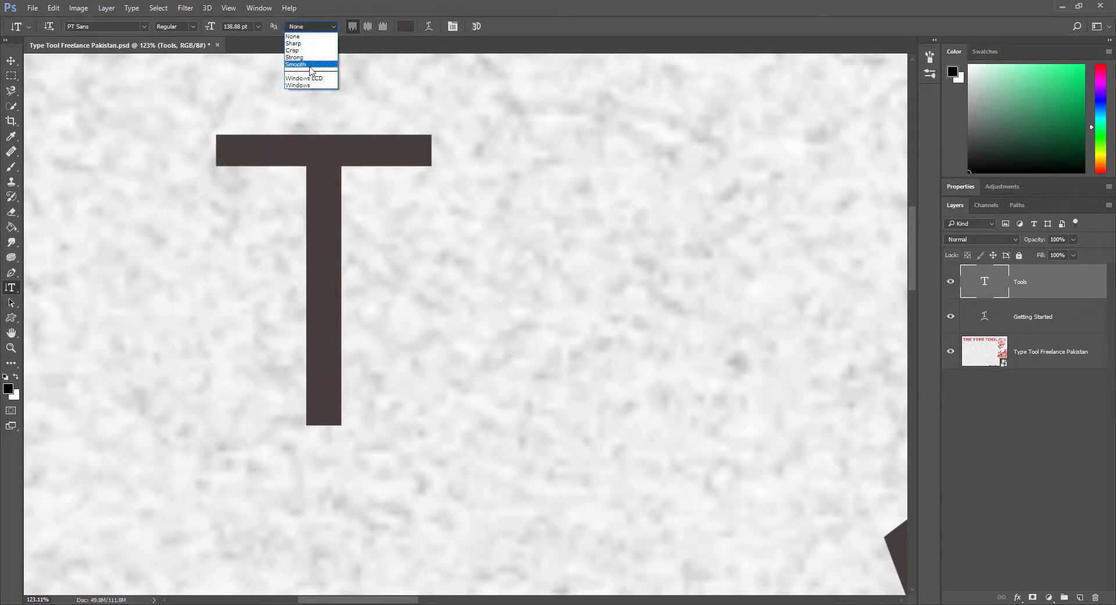
pyautogui.click(310, 67)
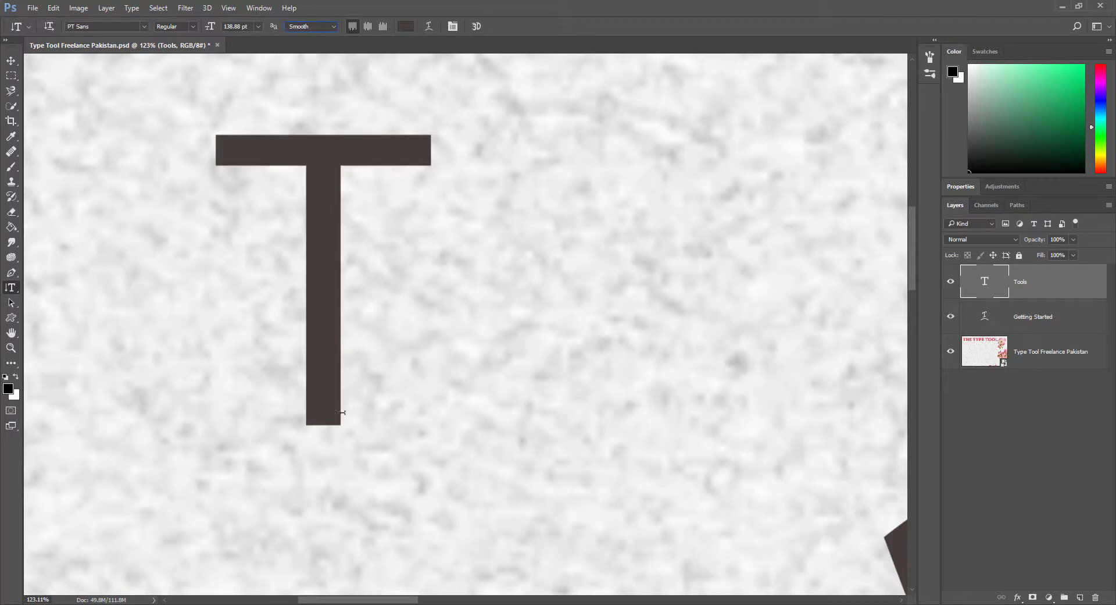
pyautogui.click(311, 48)
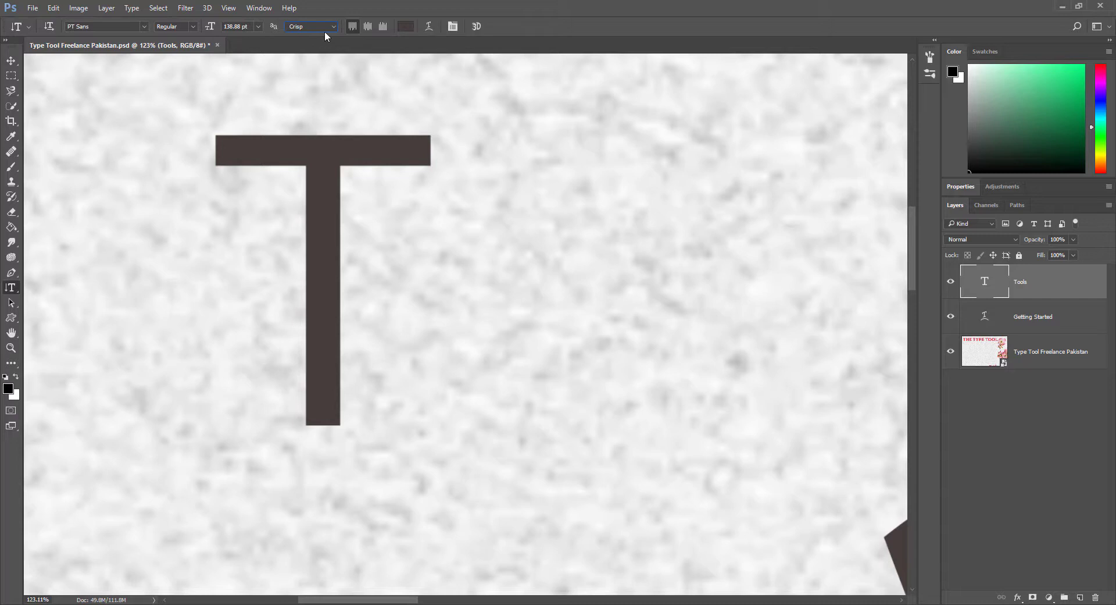
pyautogui.hotkey('ctrl', '0')
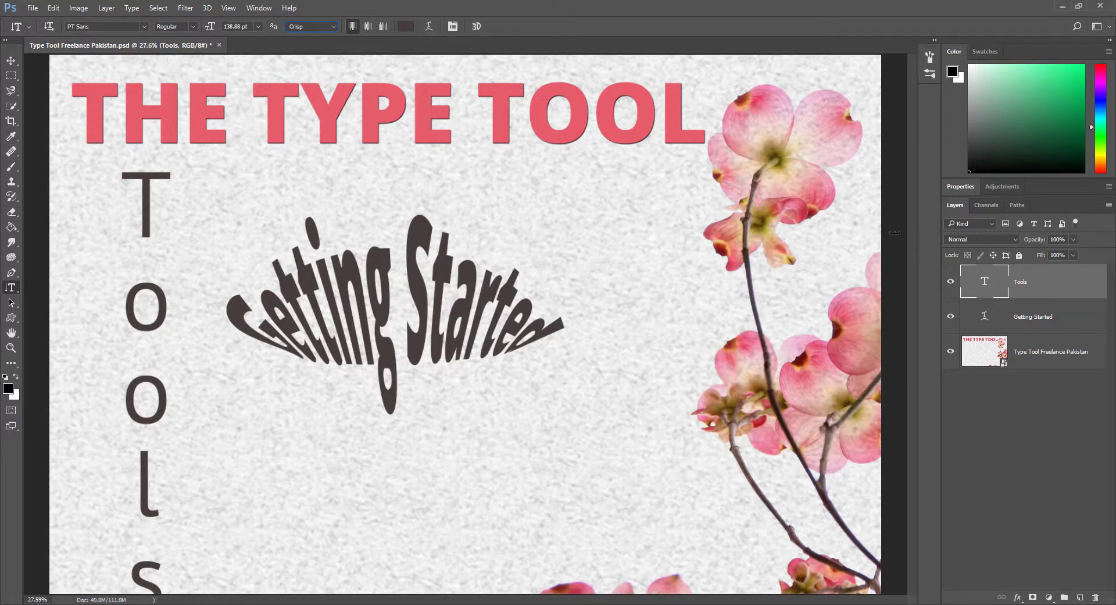
# Step: Create the horizontal type mask text "Life" over the end of the title and the upper flower
pyautogui.click(12, 288)
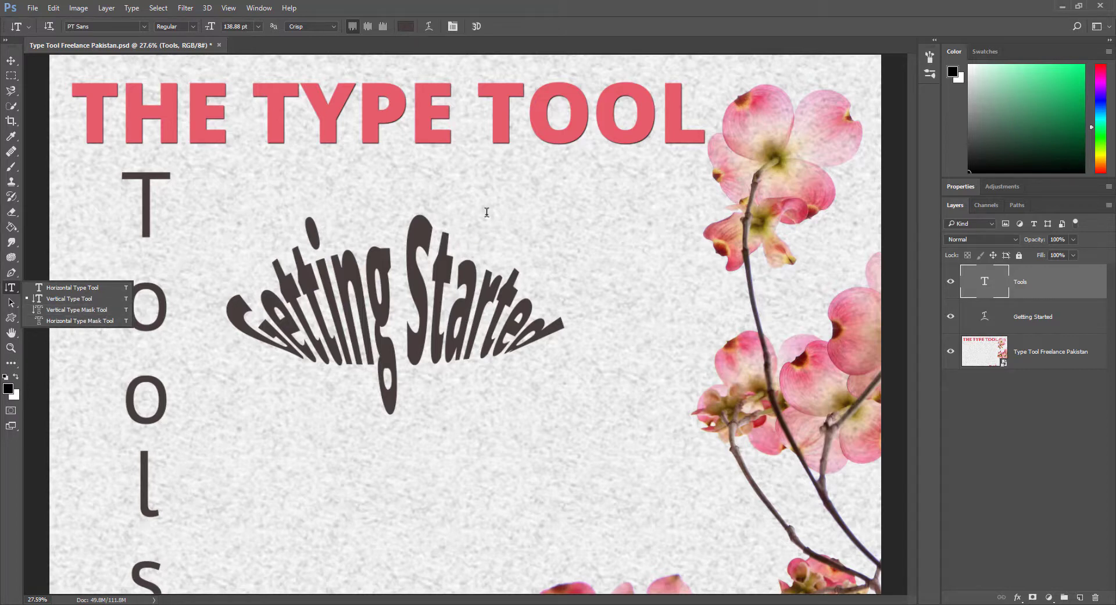
pyautogui.click(105, 312)
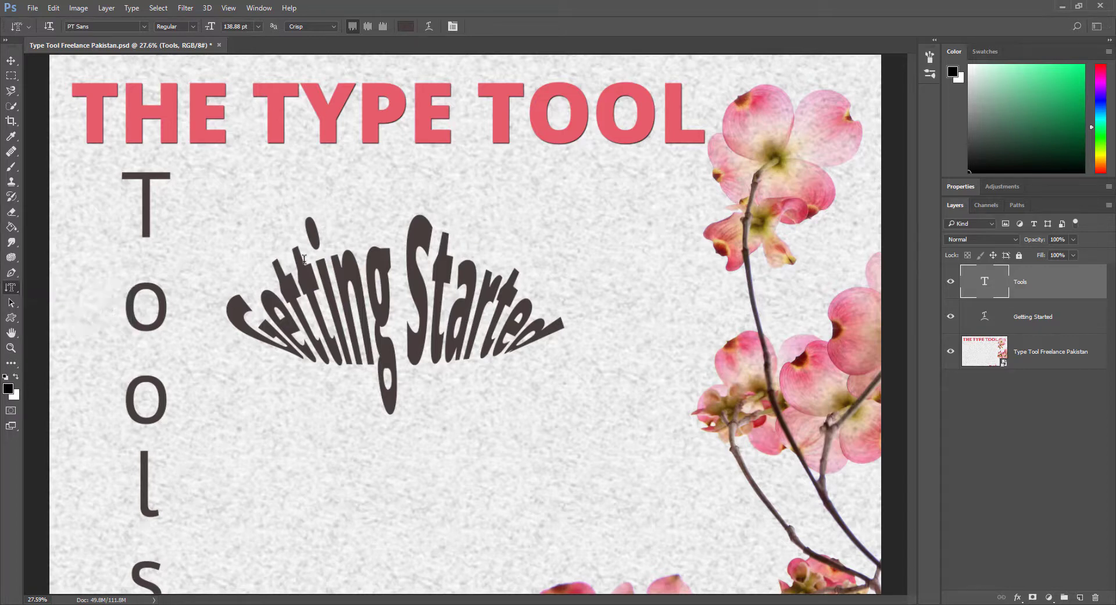
pyautogui.click(590, 210)
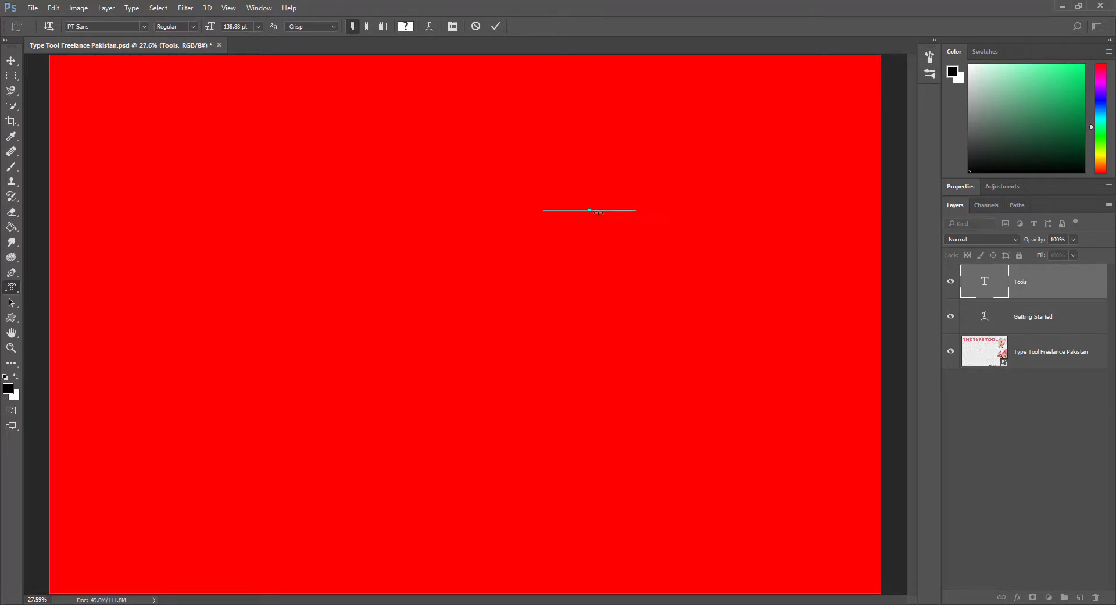
pyautogui.click(52, 27)
pyautogui.write('Life')
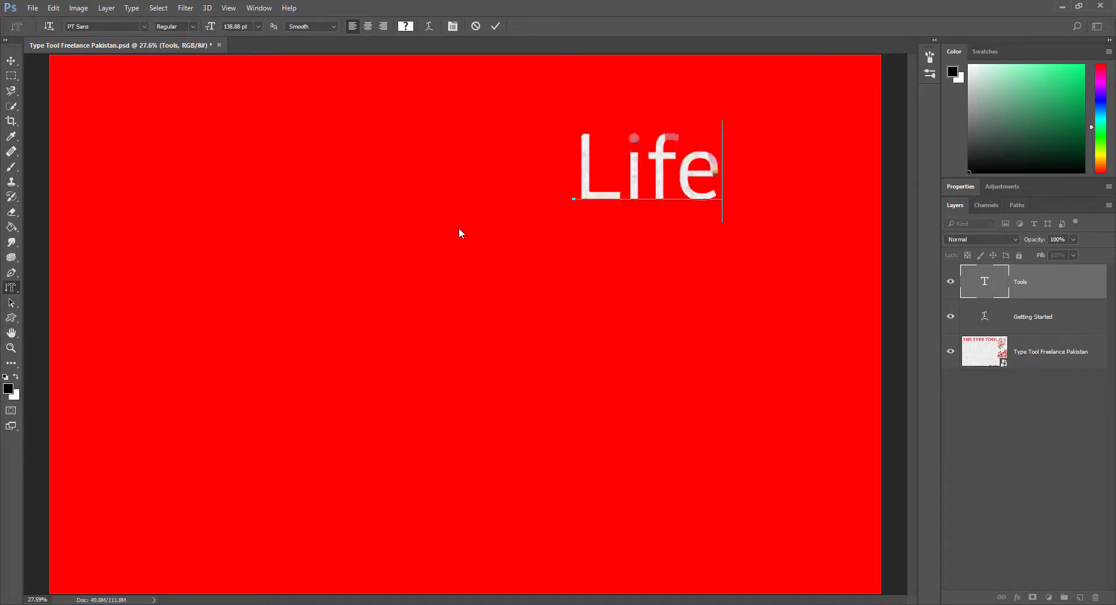
# Step: Enlarge the whole Life mask text to 240.88 pt
pyautogui.hotkey('shift', 'Left')
pyautogui.hotkey('shift', 'Left')
pyautogui.hotkey('shift', 'Left')
pyautogui.hotkey('shift', 'Left')
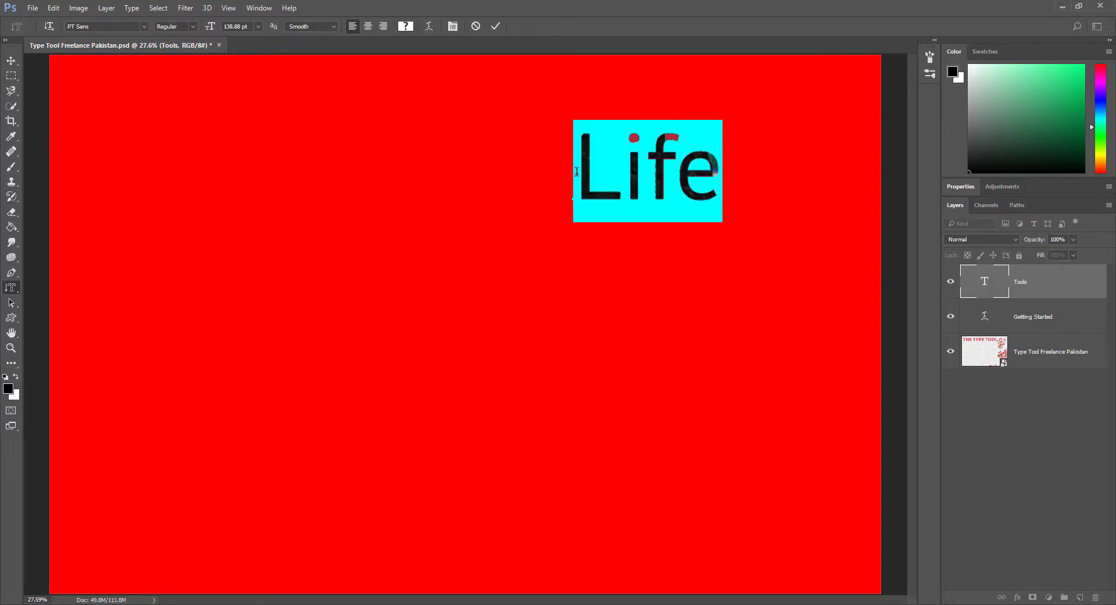
pyautogui.moveTo(209, 26); pyautogui.dragTo(268, 32)
# Step: Change the Life mask text's font to Open Sans Extrabold and commit it as a selection
pyautogui.click(97, 25)
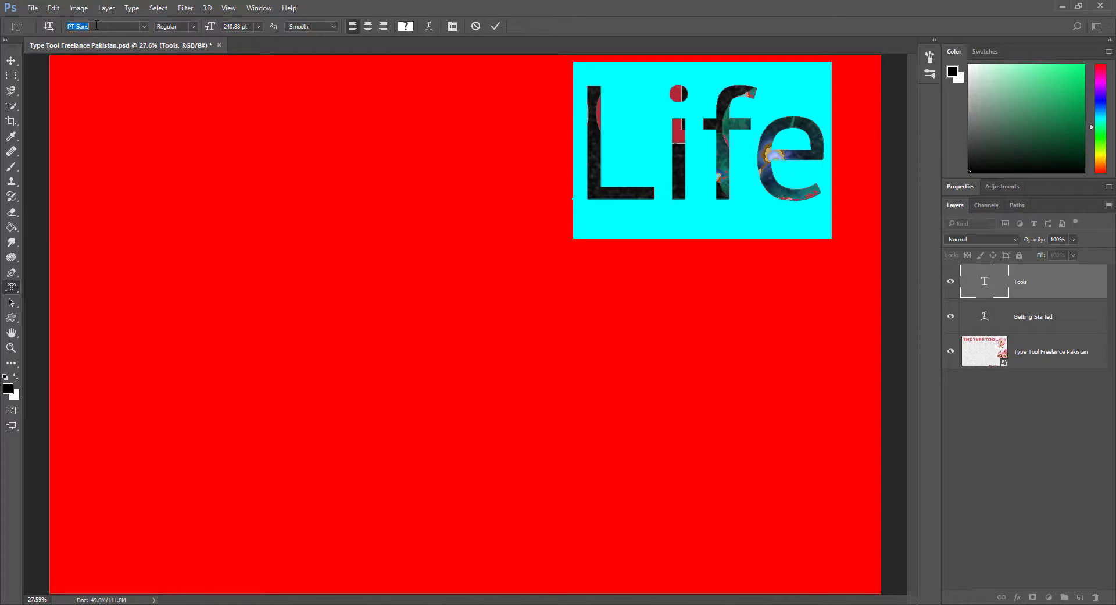
pyautogui.write('open')
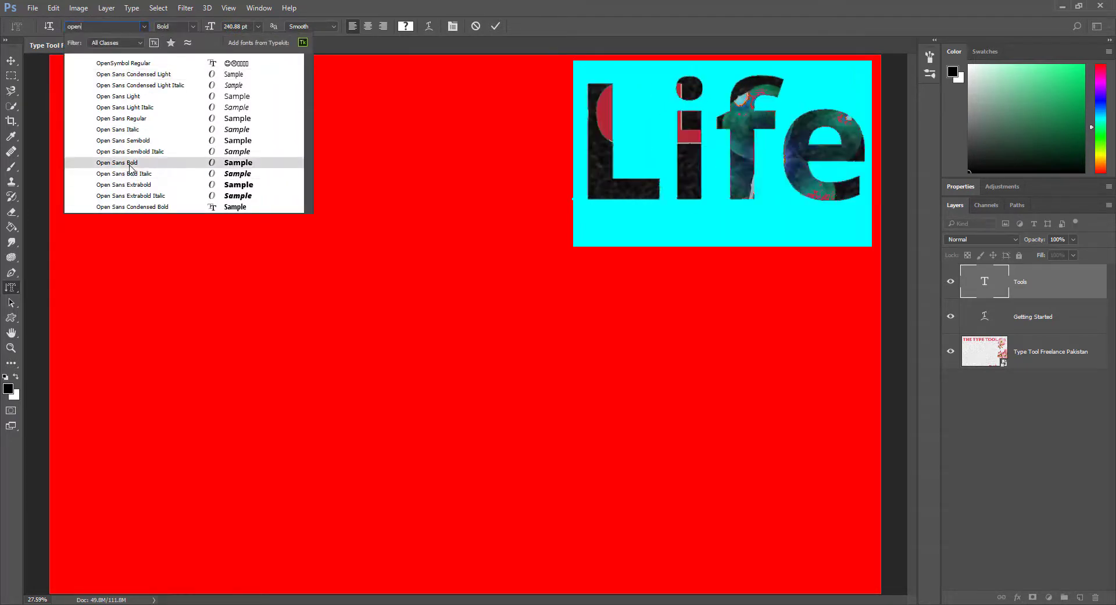
pyautogui.click(139, 186)
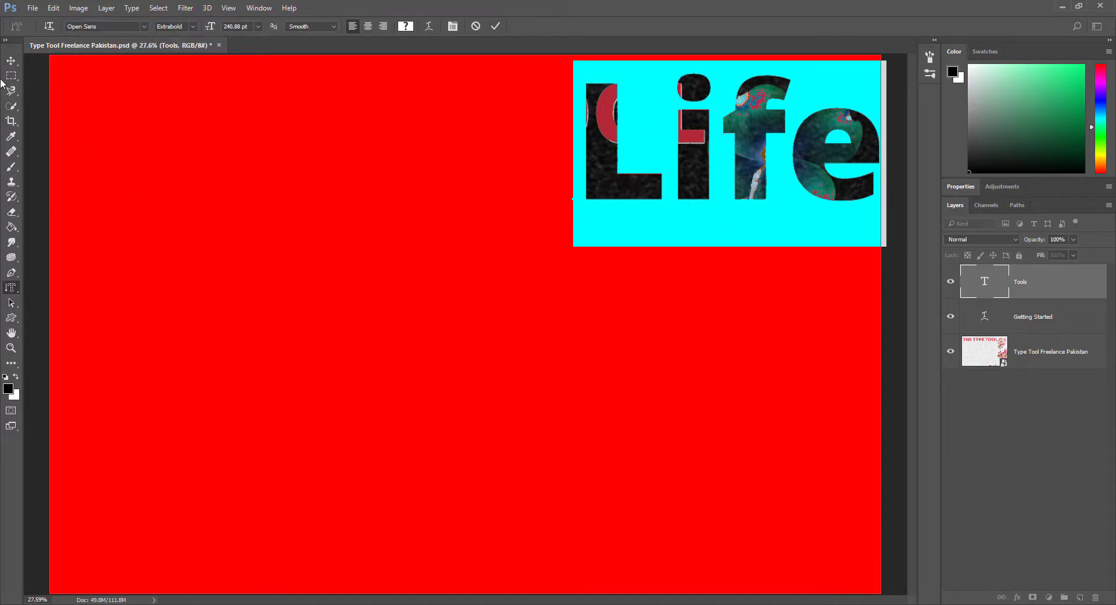
pyautogui.click(12, 63)
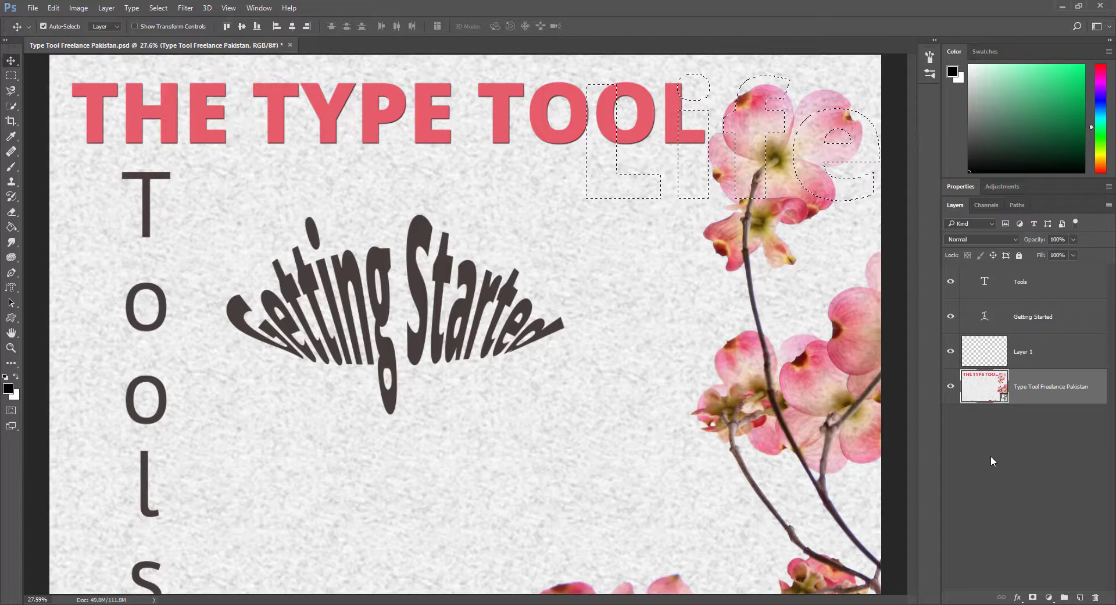
# Step: Copy the Life-shaped area of the background artwork to a new layer and shift the copy left with the original temporarily hidden
pyautogui.hotkey('ctrl', 'j')
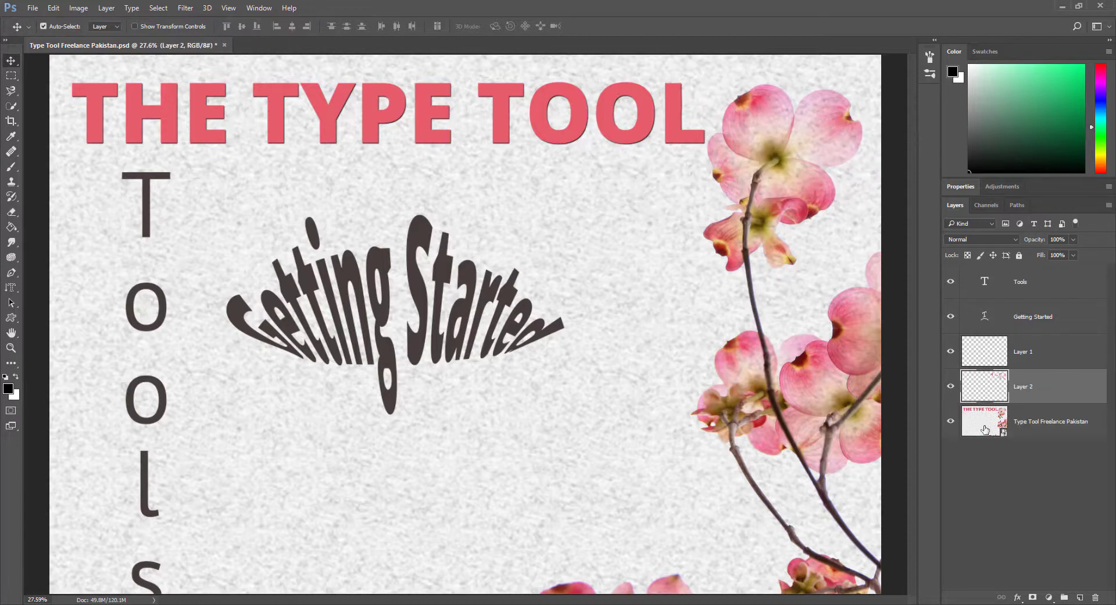
pyautogui.click(951, 421)
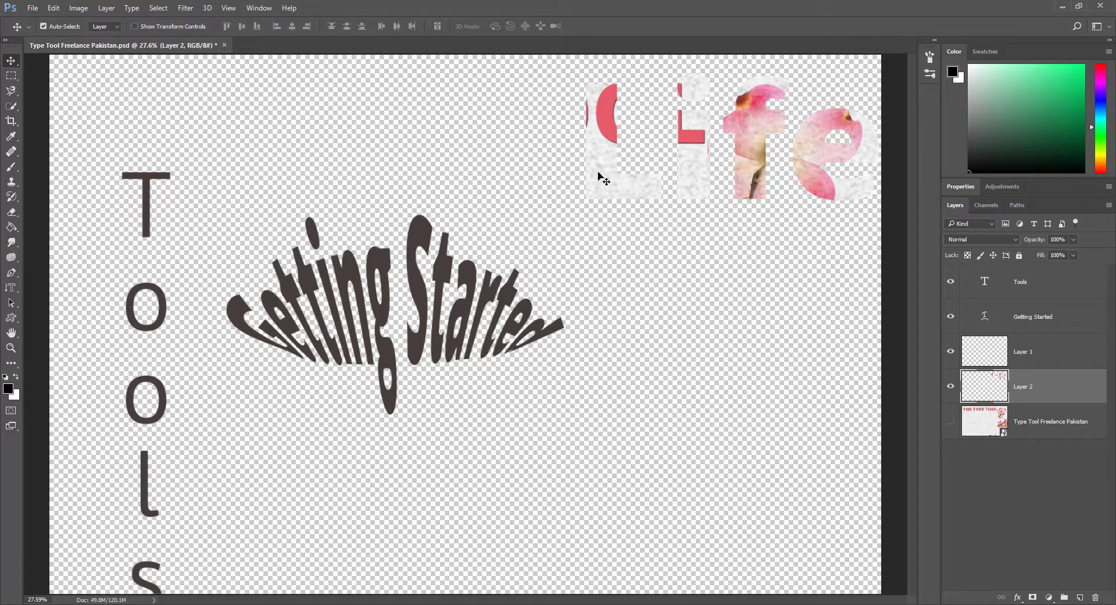
pyautogui.click(951, 428)
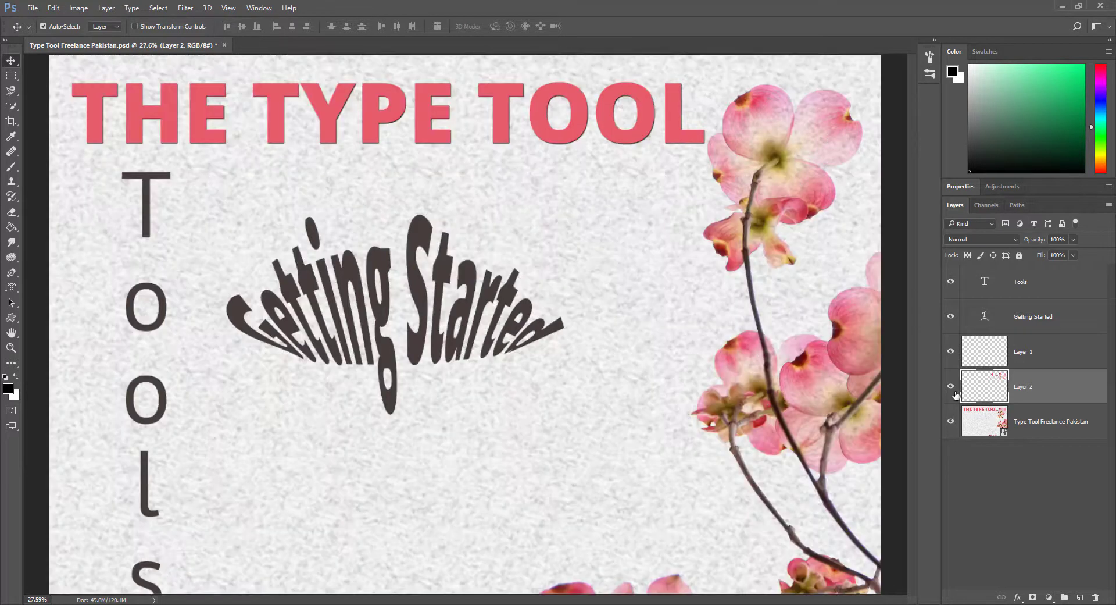
pyautogui.click(951, 427)
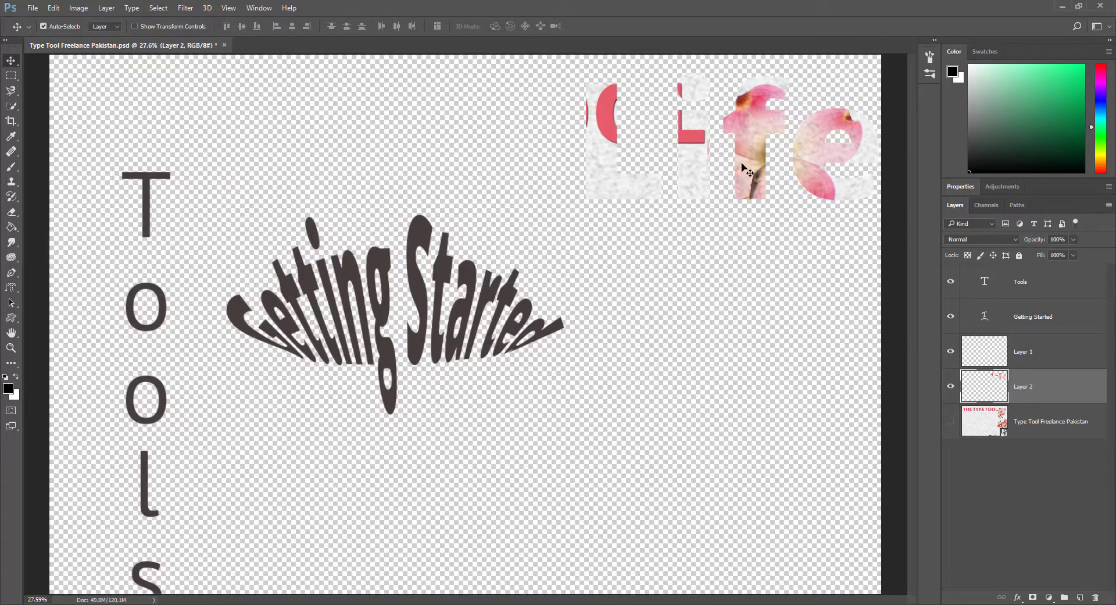
pyautogui.moveTo(744, 167); pyautogui.dragTo(672, 167)
pyautogui.click(951, 423)
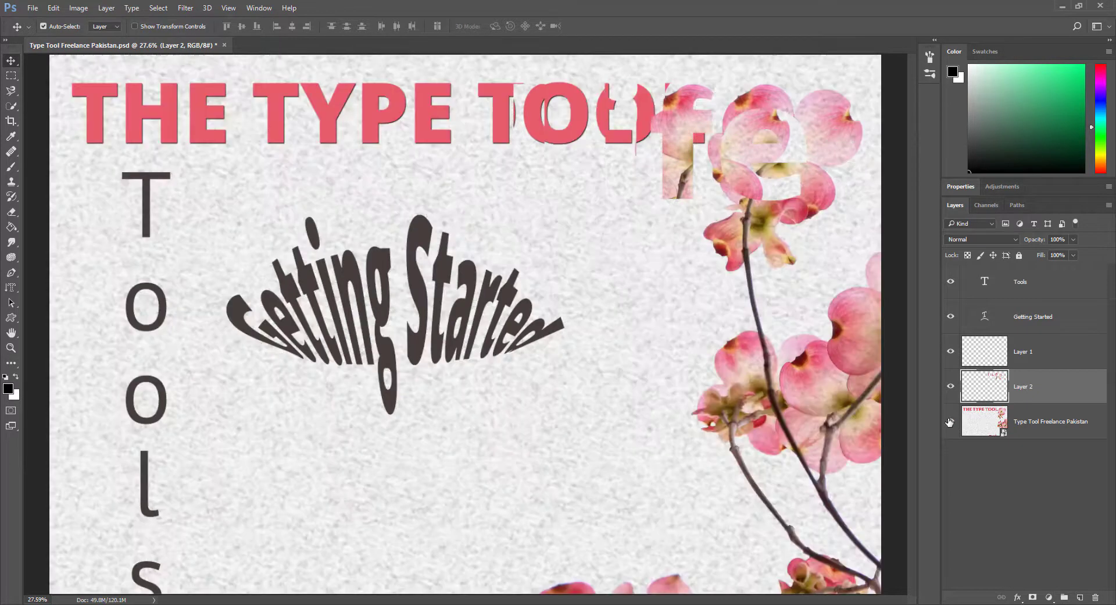
# Step: Undo the Life copy and try masking the Type Tool Freelance Pakistan layer with the Life selection
pyautogui.hotkey('ctrl', 'alt', 'z')
pyautogui.hotkey('ctrl', 'alt', 'z')
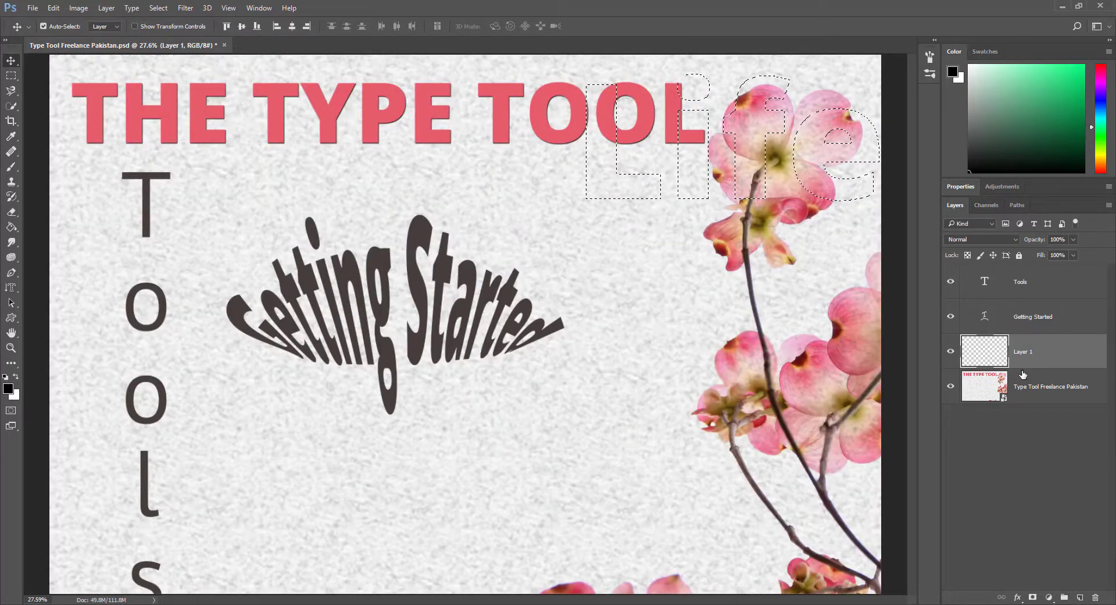
pyautogui.click(1021, 388)
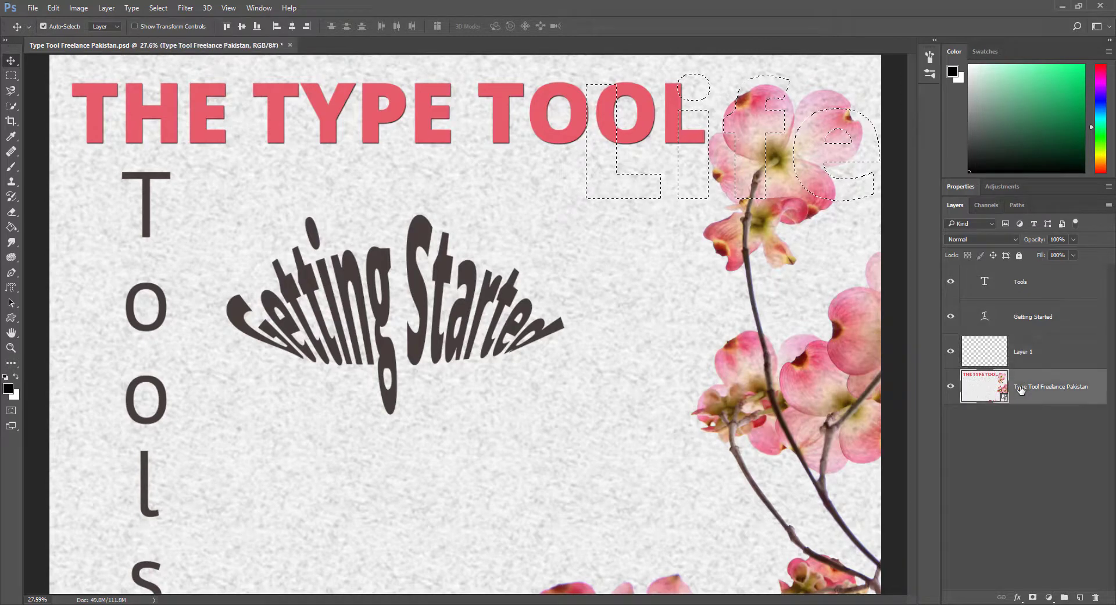
pyautogui.click(1033, 598)
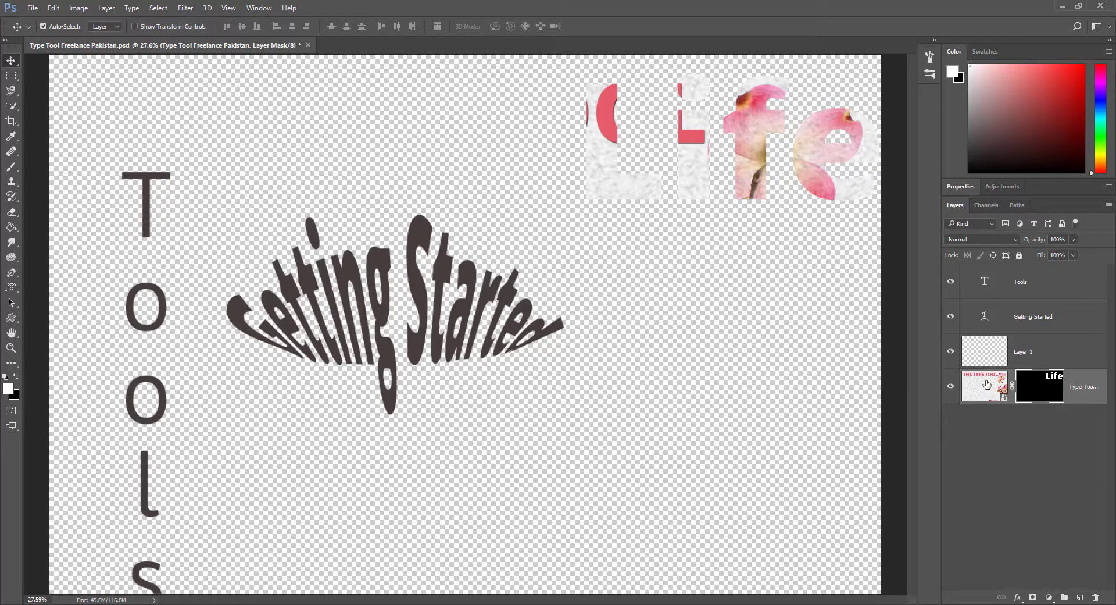
pyautogui.hotkey('ctrl', 'z')
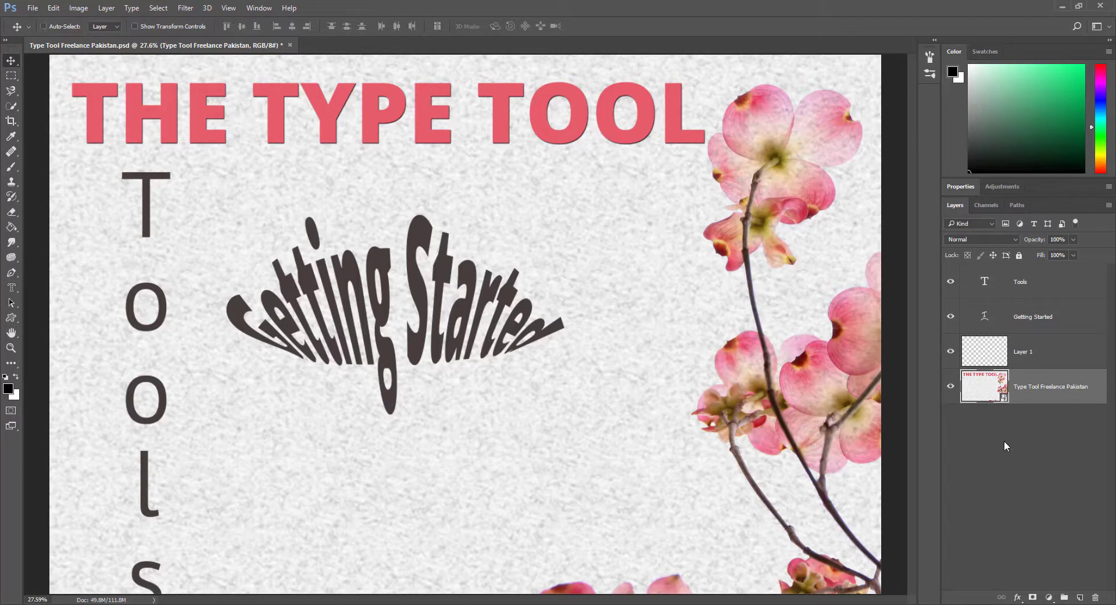
# Step: Duplicate the Type Tool Freelance Pakistan layer, rasterize the duplicate and hide the original
pyautogui.hotkey('ctrl', 'j')
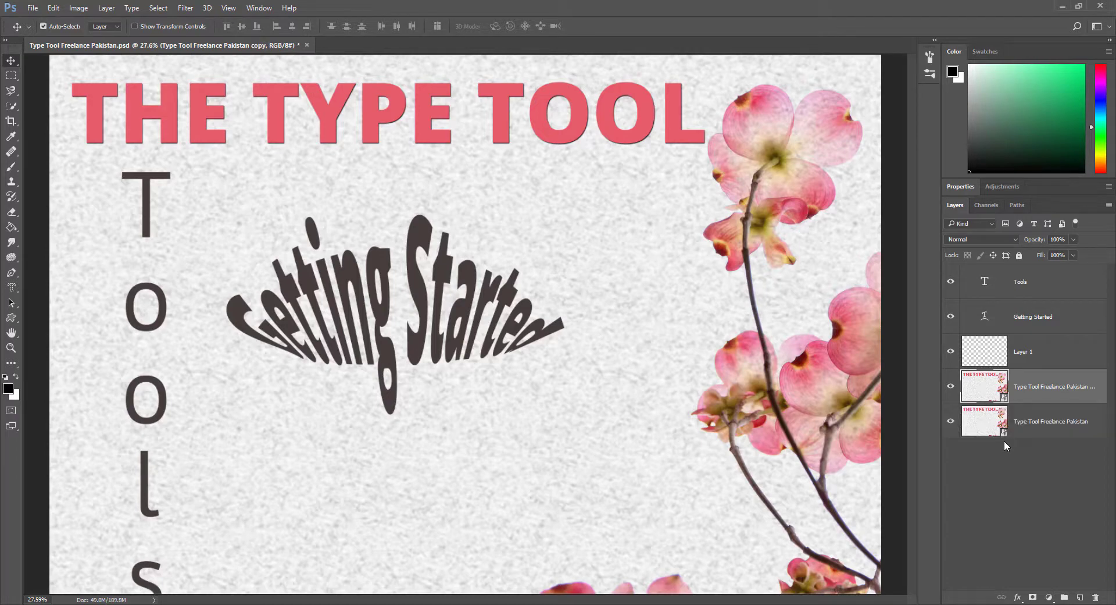
pyautogui.rightClick(1065, 391)
pyautogui.click(959, 261)
# Step: Add the horizontal text "PASSION" below Getting Started in Open Sans Extrabold at 240.88 pt
pyautogui.click(13, 291)
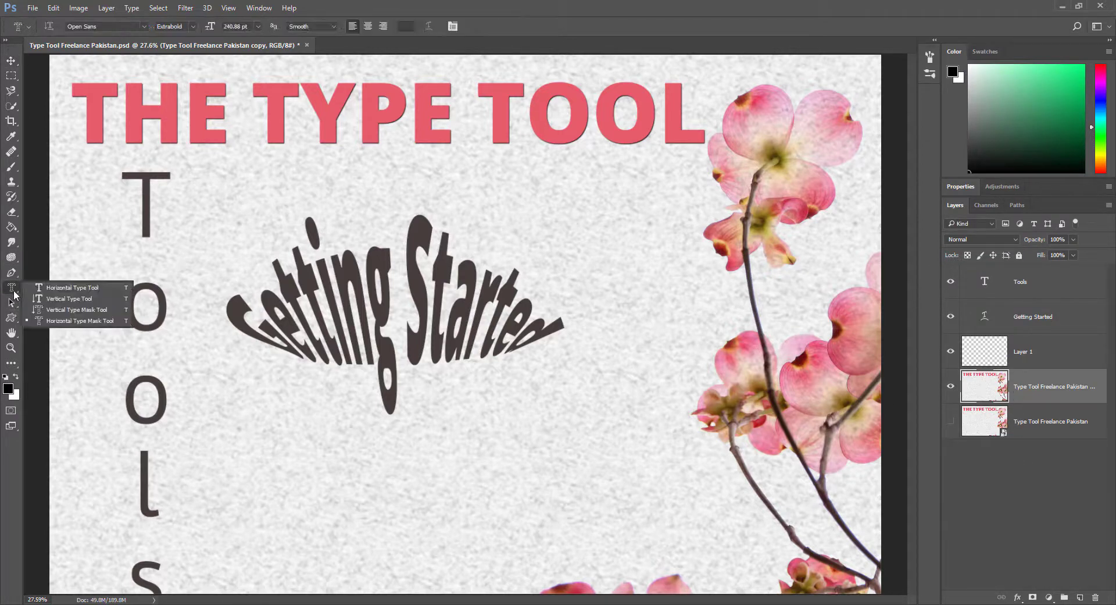
pyautogui.click(52, 289)
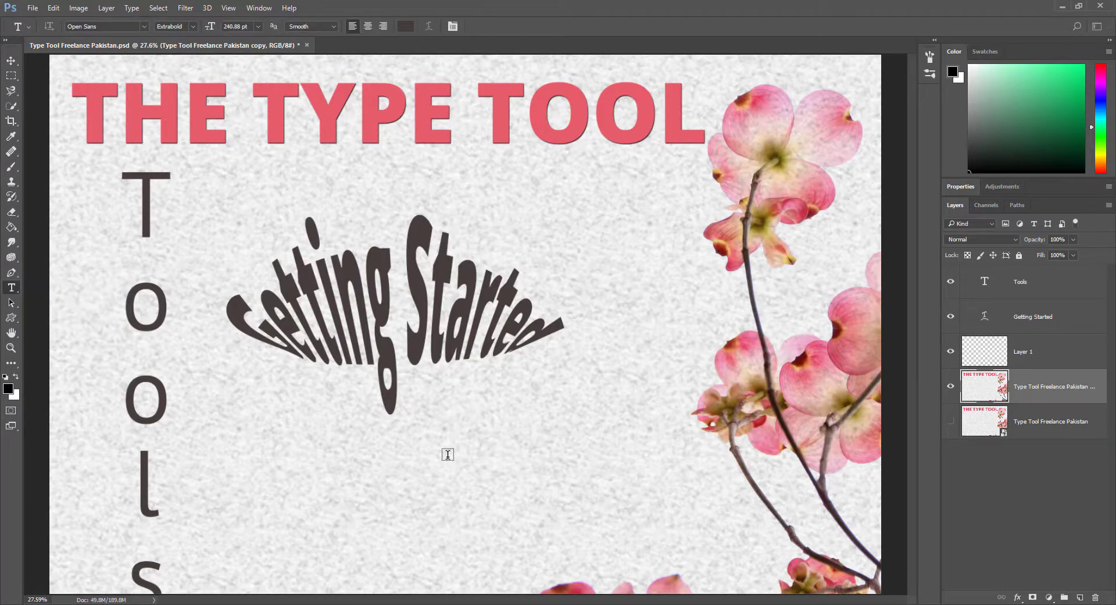
pyautogui.click(300, 457)
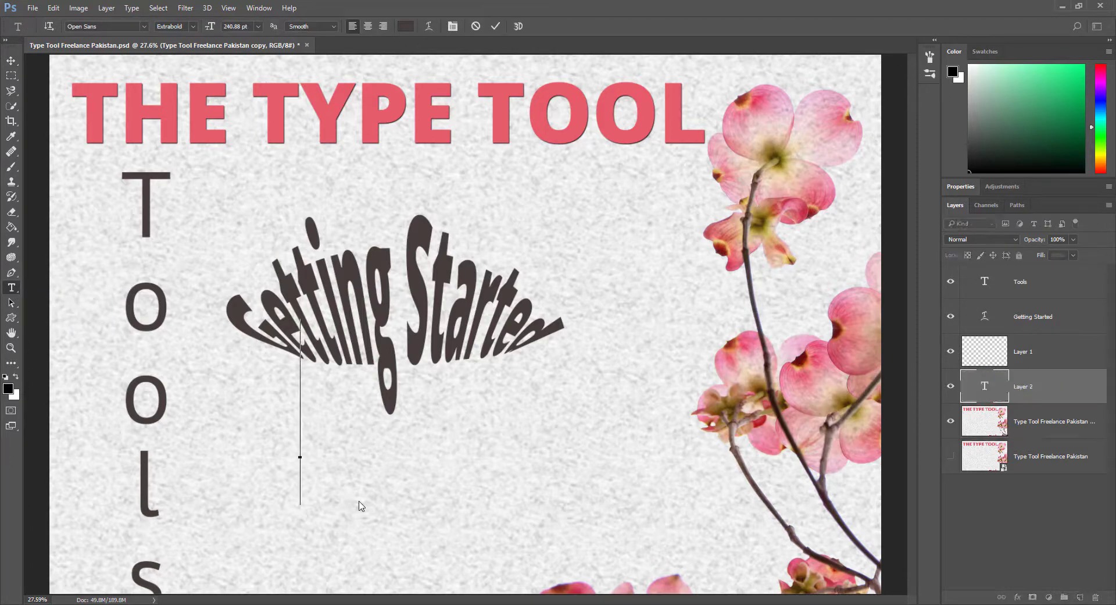
pyautogui.write('PASSION')
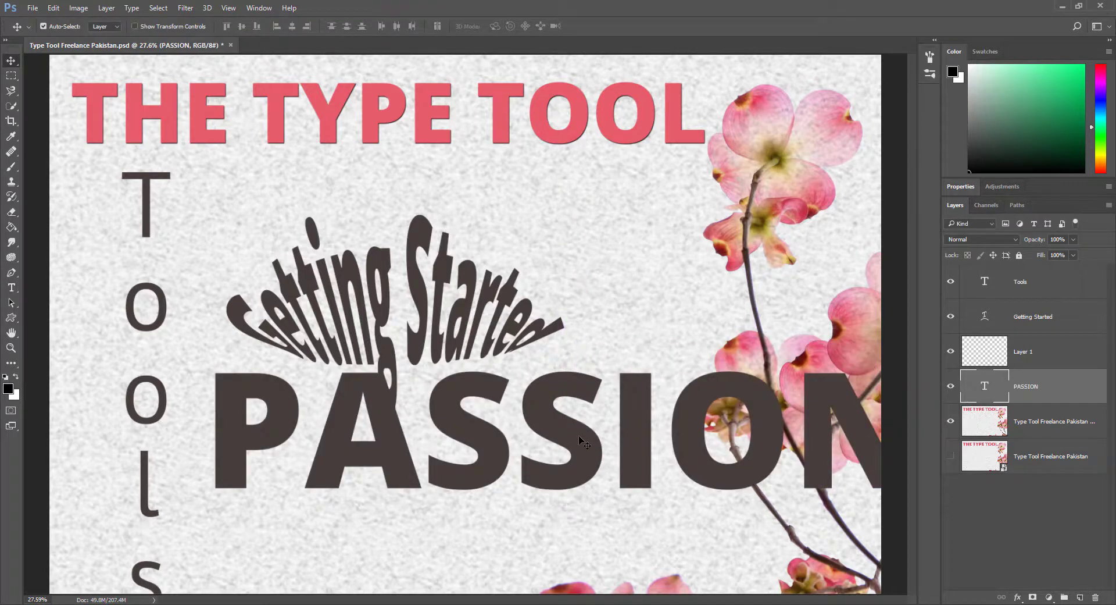
# Step: Hide the Getting Started and Tools layers and move the PASSION text up and left so it fits beneath the title
pyautogui.moveTo(581, 441); pyautogui.dragTo(487, 404)
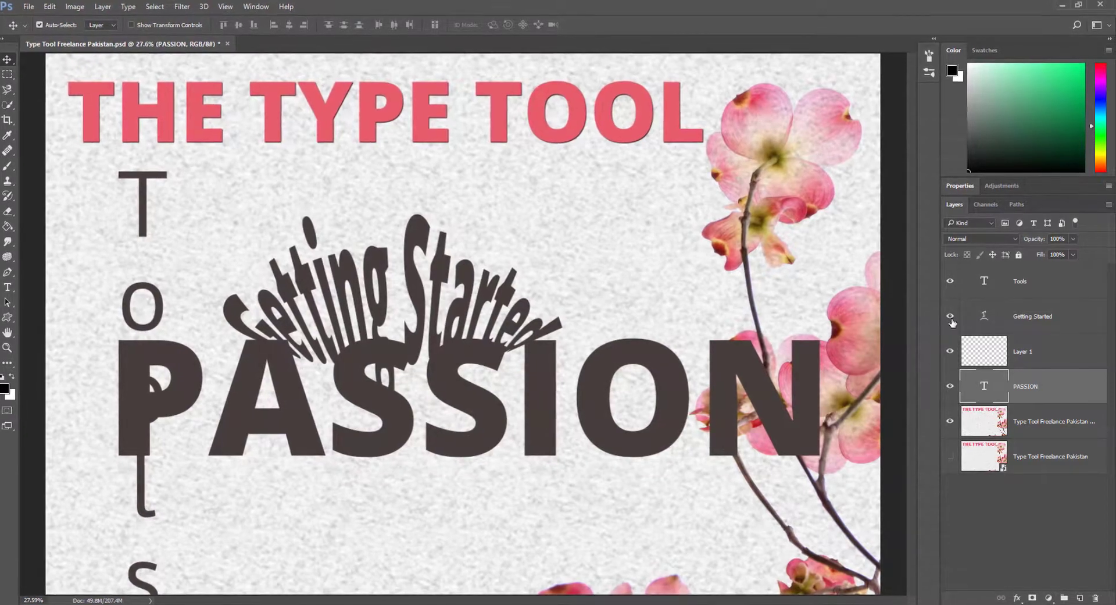
pyautogui.moveTo(952, 321); pyautogui.dragTo(951, 284)
pyautogui.moveTo(734, 375); pyautogui.dragTo(618, 287)
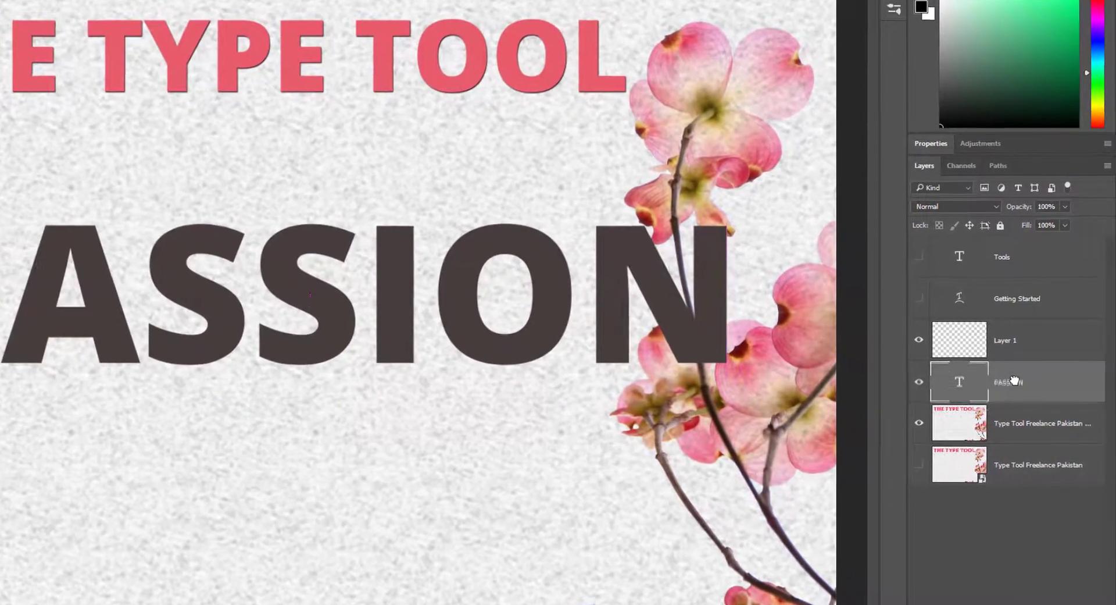
# Step: Clip the duplicated artwork to the PASSION text placed beneath it and reposition the image inside the letters
pyautogui.moveTo(1011, 382); pyautogui.dragTo(1012, 434)
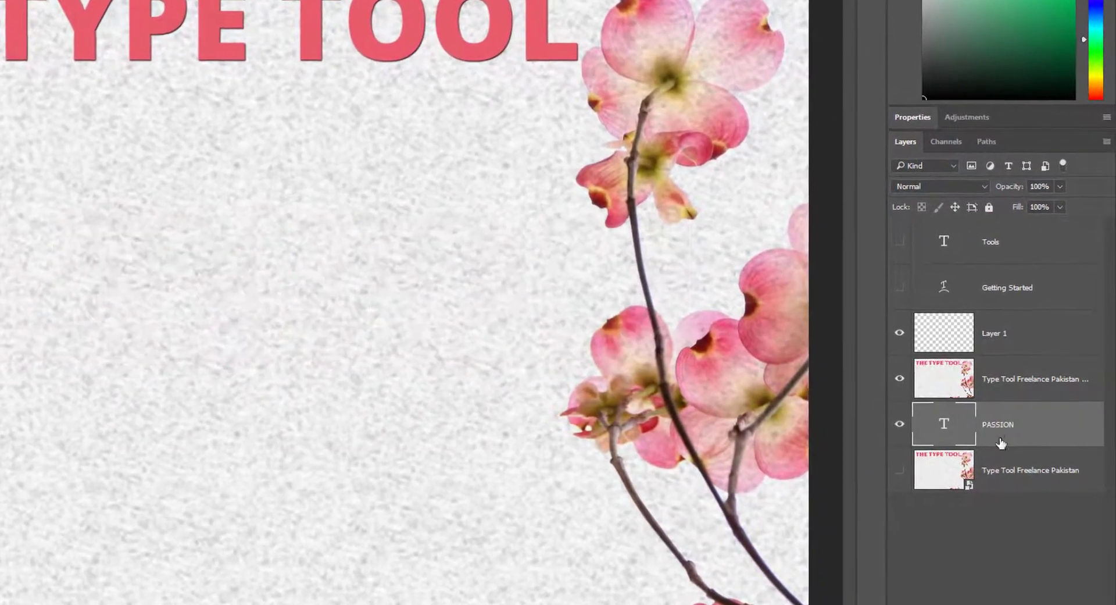
pyautogui.click(945, 383)
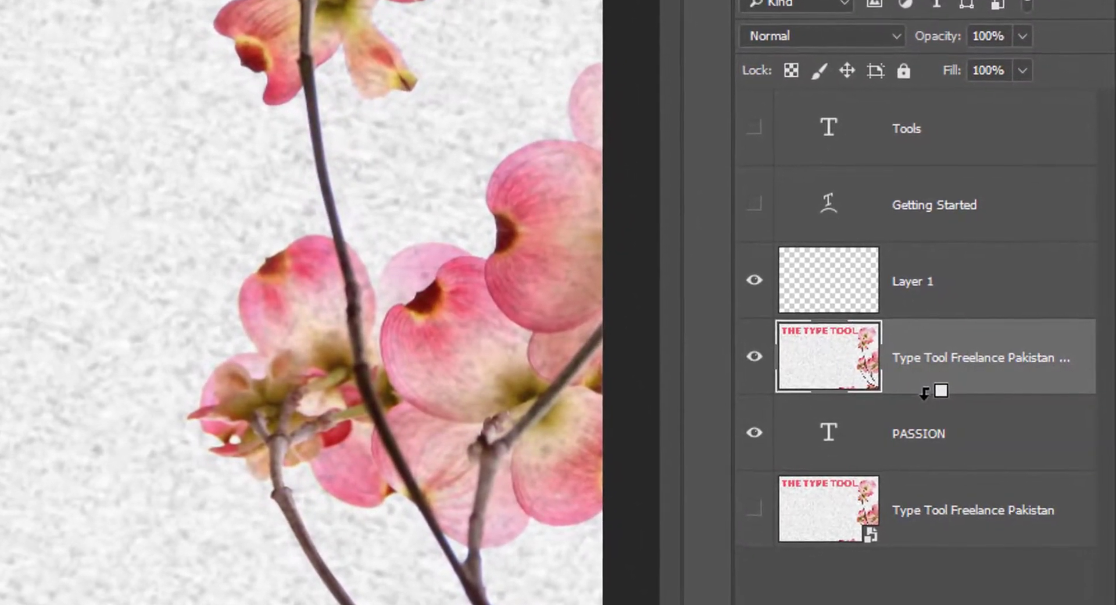
pyautogui.keyDown('alt'); pyautogui.click(920, 390); pyautogui.keyUp('alt')
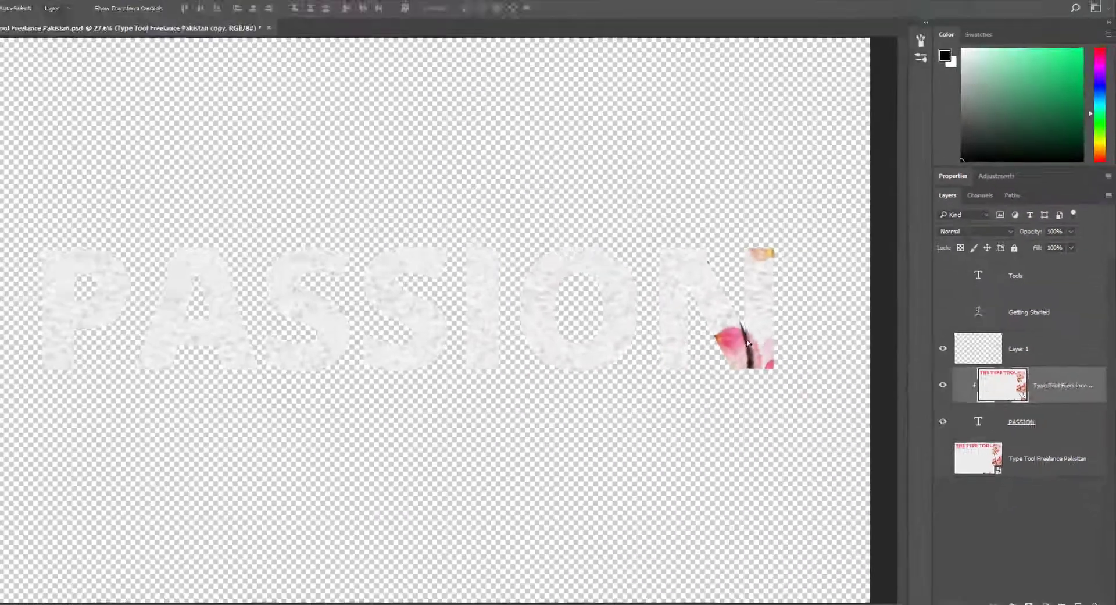
pyautogui.moveTo(727, 297); pyautogui.dragTo(707, 363)
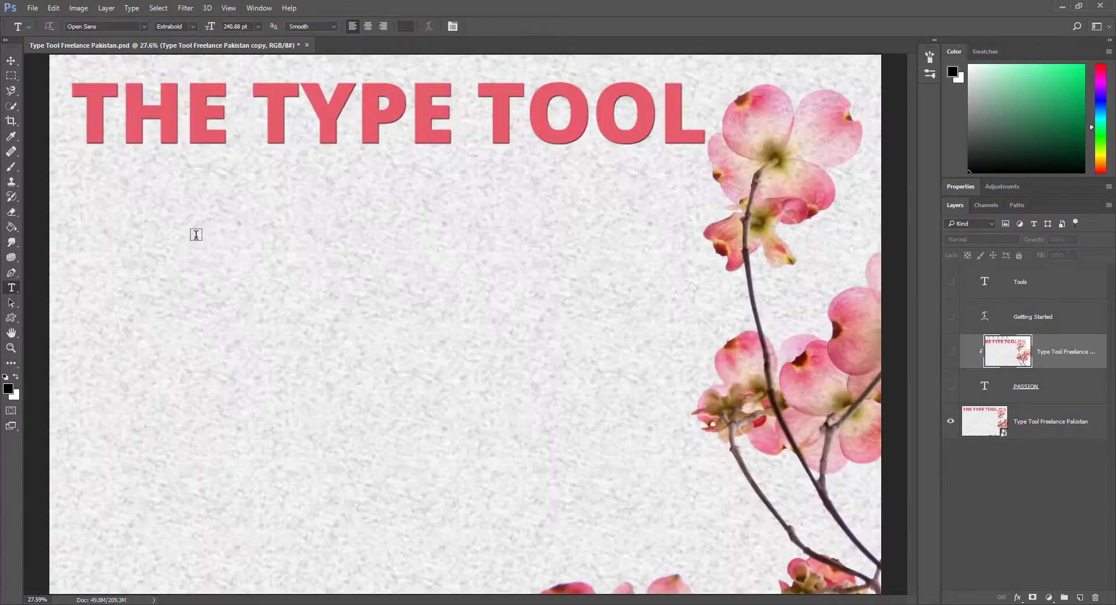
# Step: Add the horizontal point text "lIFE IS SUCH A BLESSING" below the title and reduce its size to 107.88 pt
pyautogui.click(195, 234)
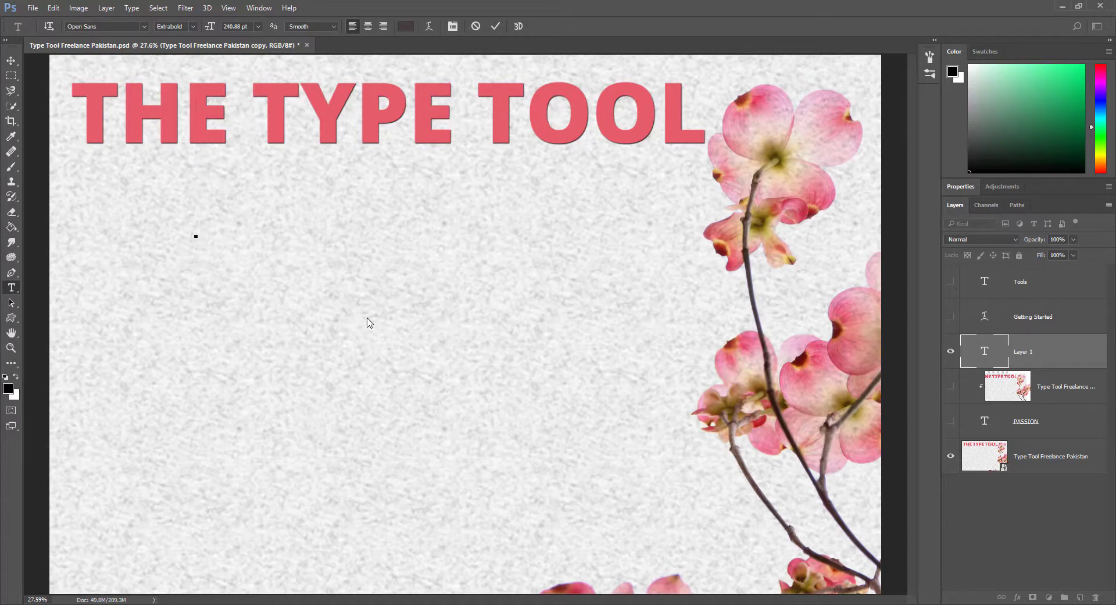
pyautogui.write('lIFE IS SU')
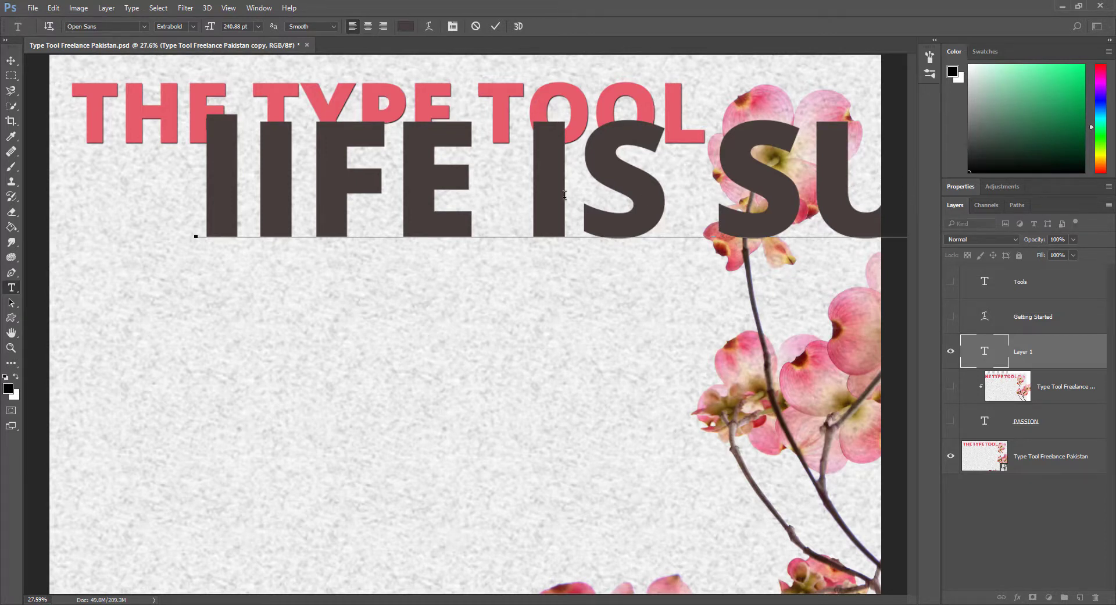
pyautogui.press('ctrl')
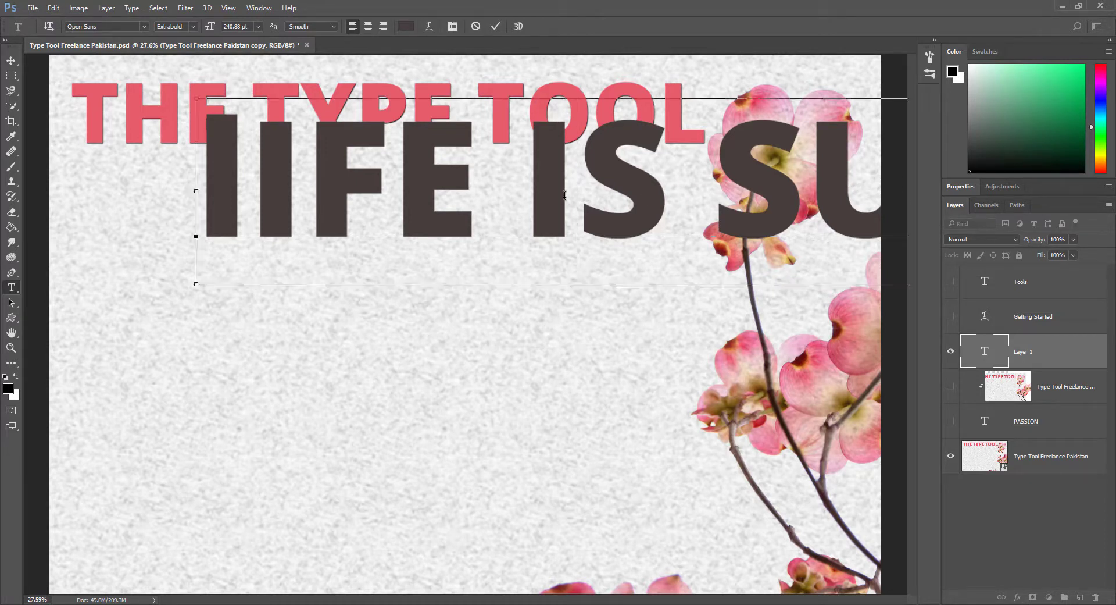
pyautogui.hotkey('ctrl', 'a')
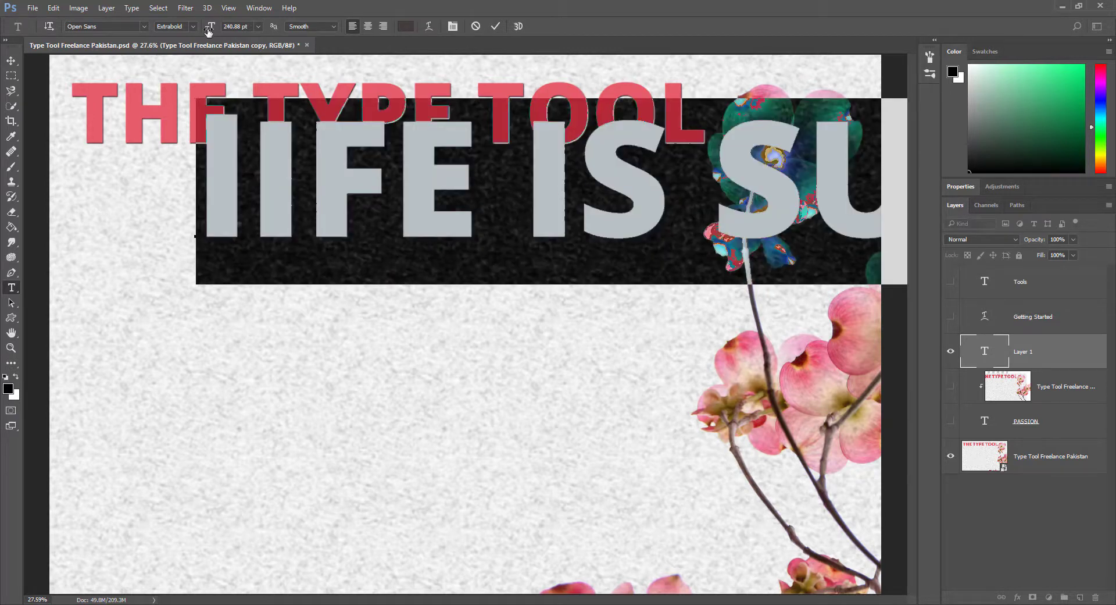
pyautogui.moveTo(208, 32); pyautogui.dragTo(131, 37)
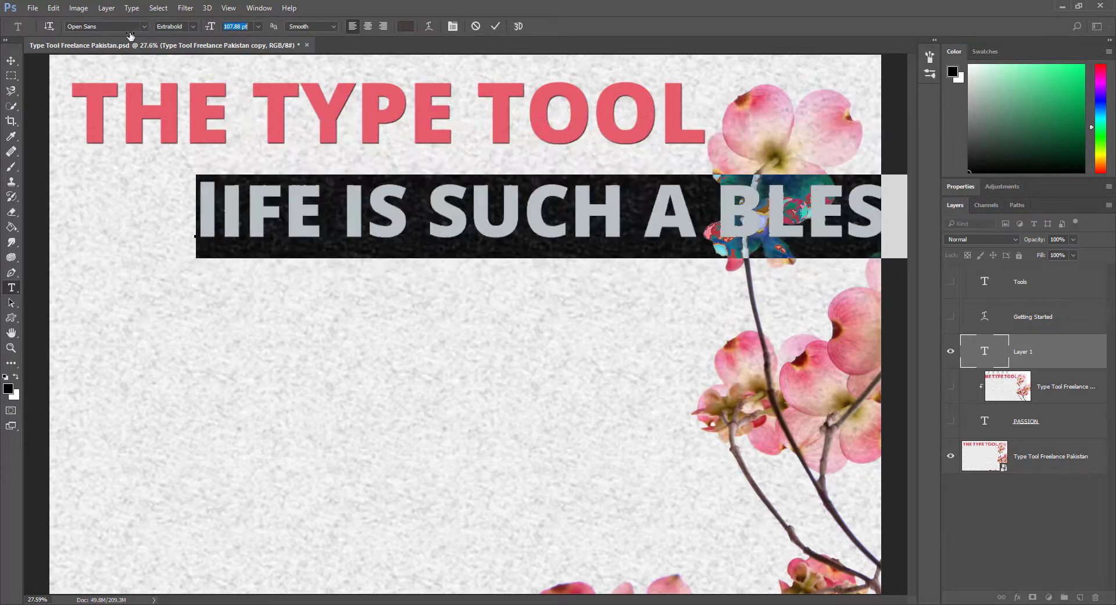
pyautogui.press('Return')
# Step: Break the sentence onto a second line before BLESSING and move the text left and slightly down beneath the title
pyautogui.click(711, 208)
pyautogui.press('Return')
pyautogui.click(11, 60)
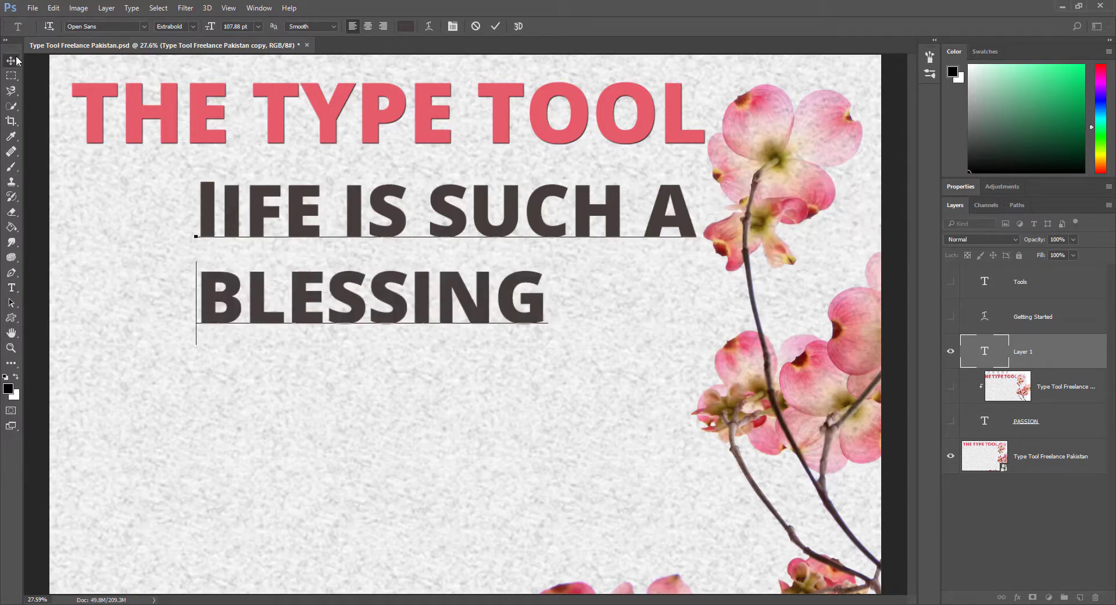
pyautogui.moveTo(303, 208); pyautogui.dragTo(238, 221)
# Step: Select the whole two-line sentence for editing and delete its text layer
pyautogui.click(11, 287)
pyautogui.click(232, 228)
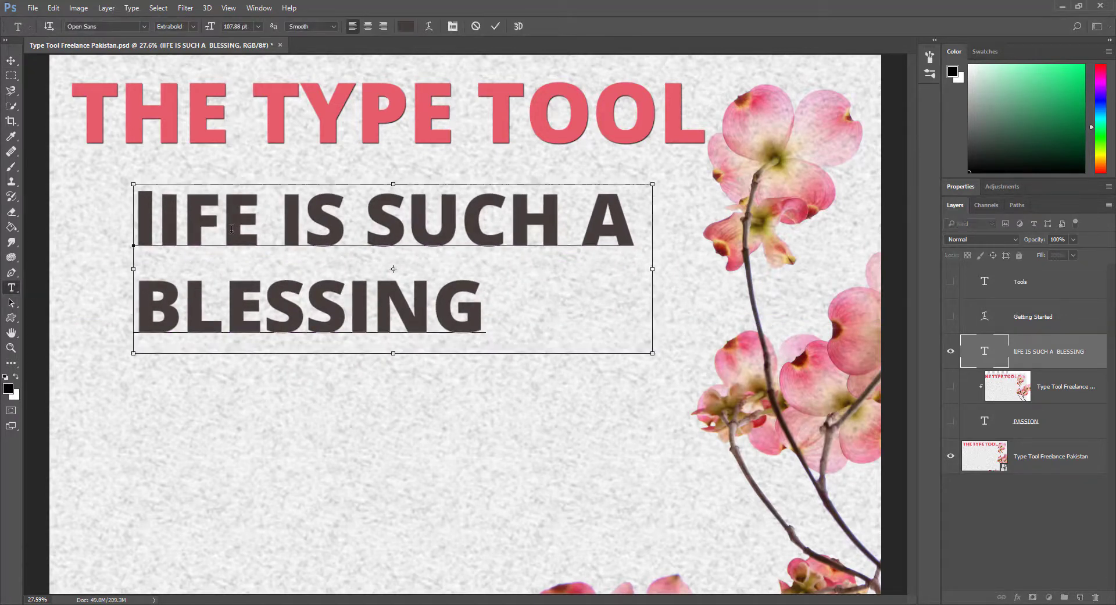
pyautogui.hotkey('ctrl', 'a')
pyautogui.click(11, 60)
pyautogui.press('Delete')
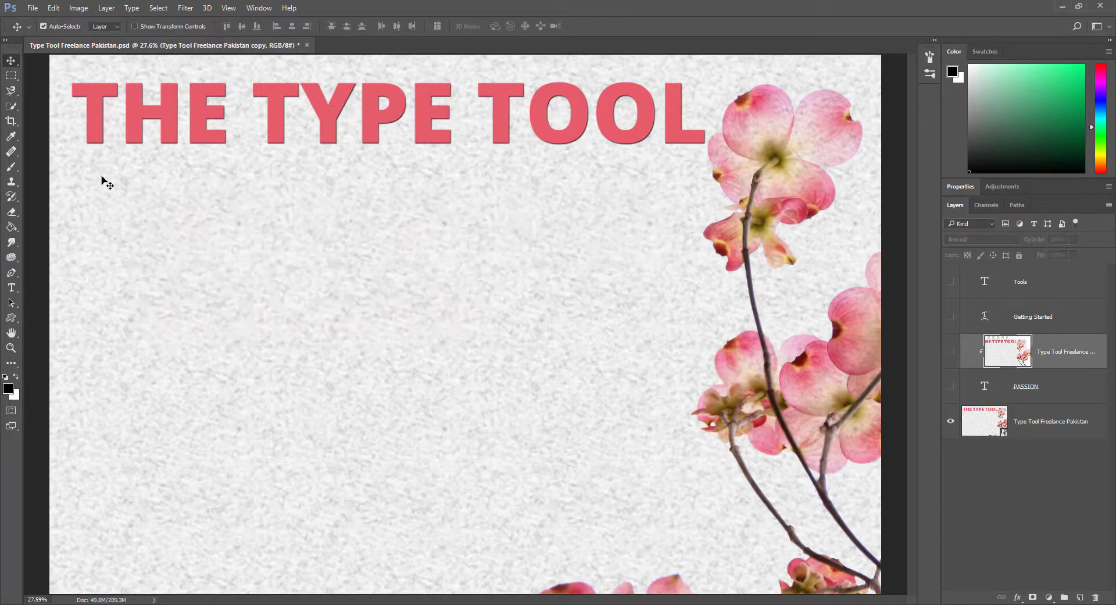
# Step: Create a large paragraph text box beneath the title and fill it with Lorem Ipsum placeholder text
pyautogui.click(11, 289)
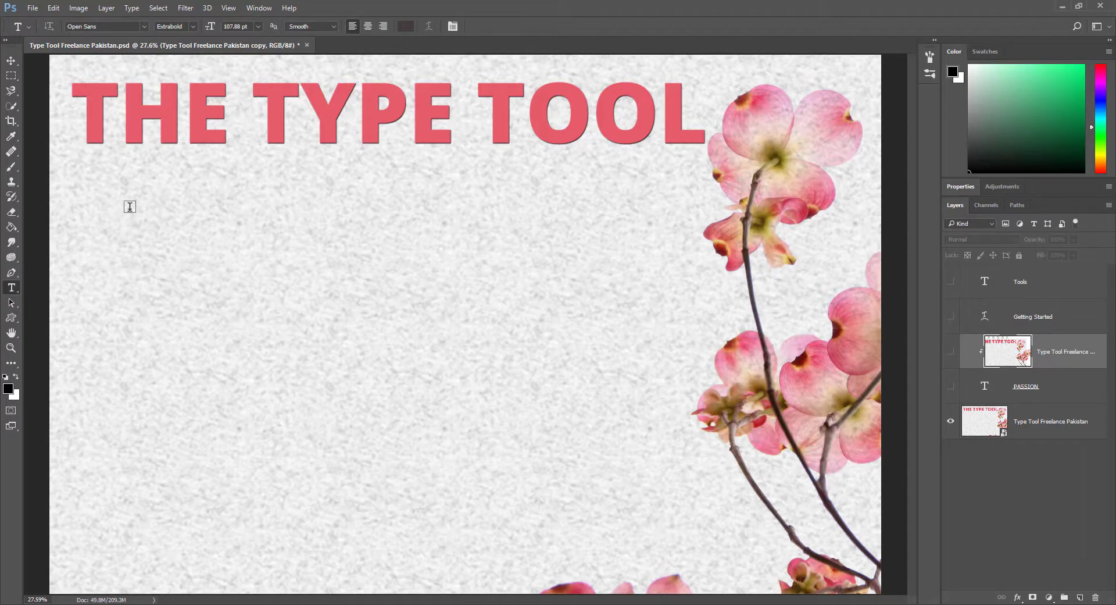
pyautogui.moveTo(129, 195); pyautogui.dragTo(636, 541)
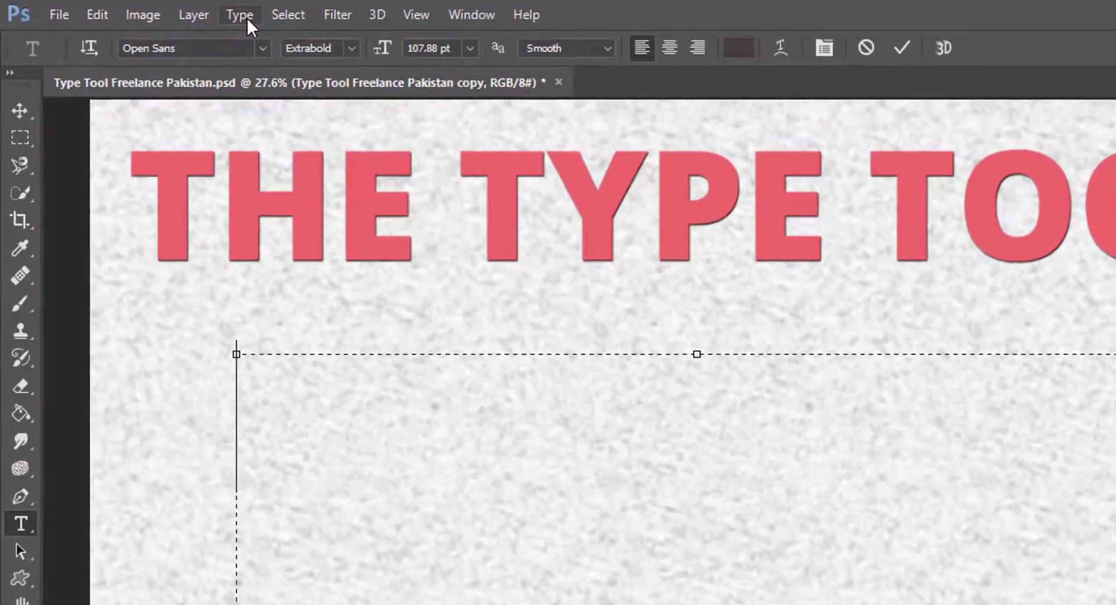
pyautogui.click(233, 15)
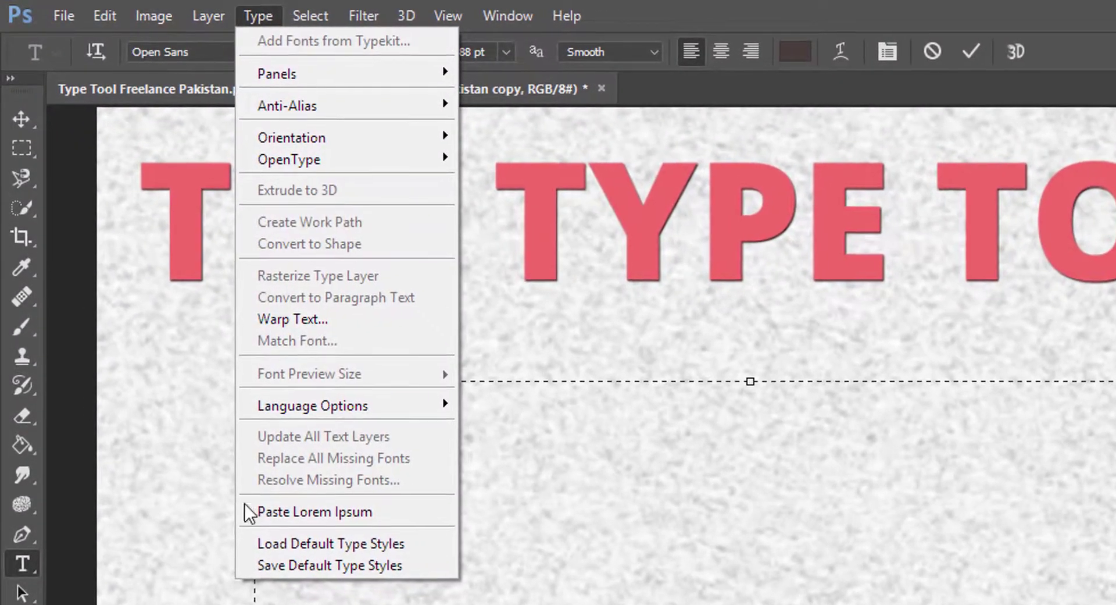
pyautogui.click(375, 512)
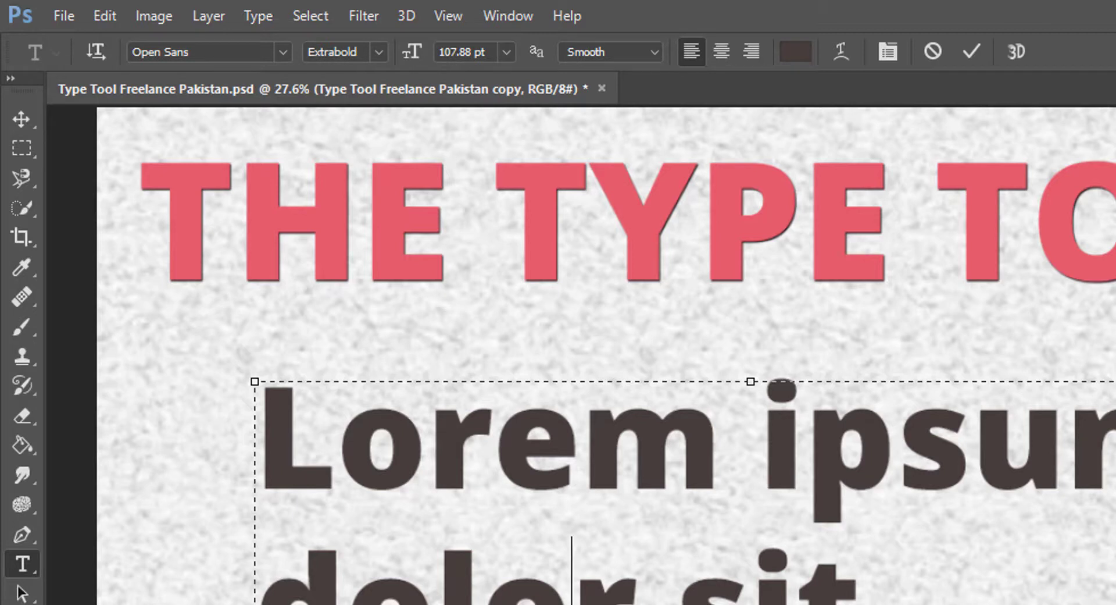
# Step: Format the placeholder paragraph in Open Sans Regular at 31.01 pt and resize its text box to about 12 by 6 in
pyautogui.hotkey('ctrl', 'a')
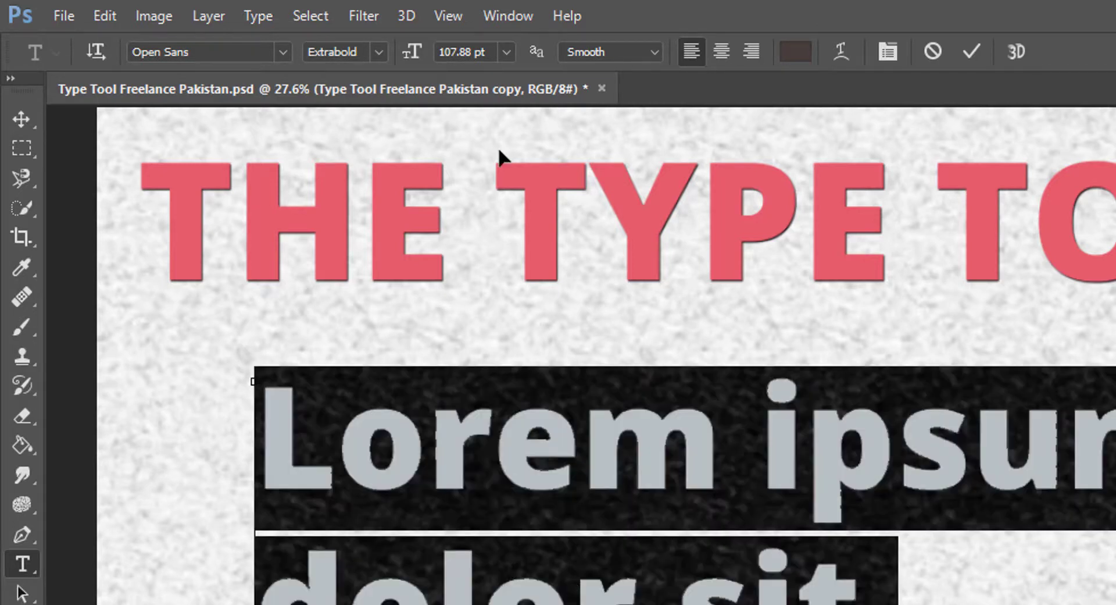
pyautogui.moveTo(416, 51); pyautogui.dragTo(256, 50)
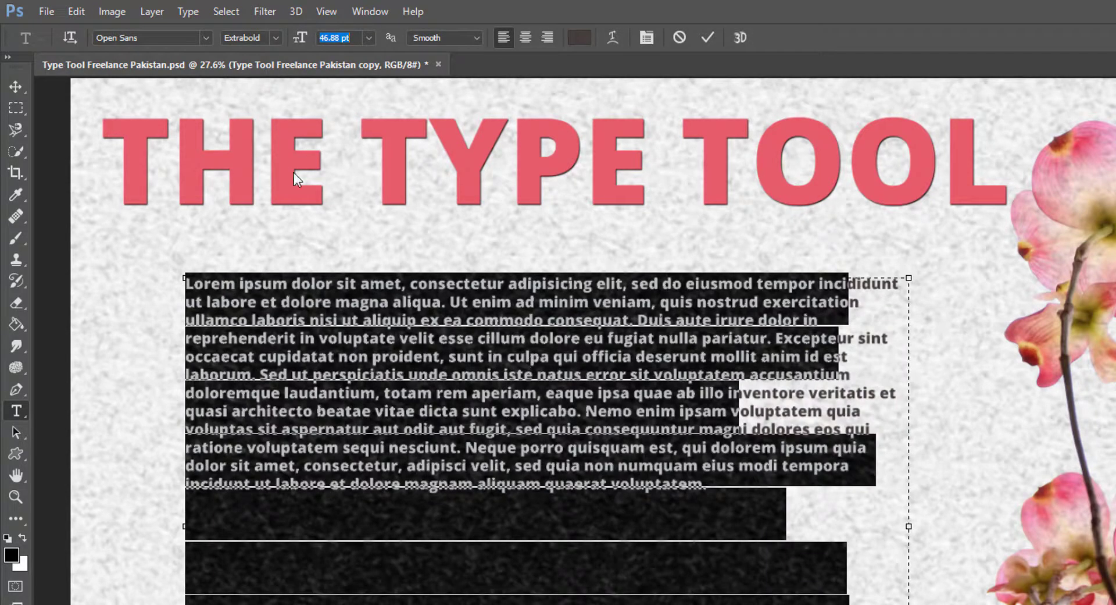
pyautogui.press('Return')
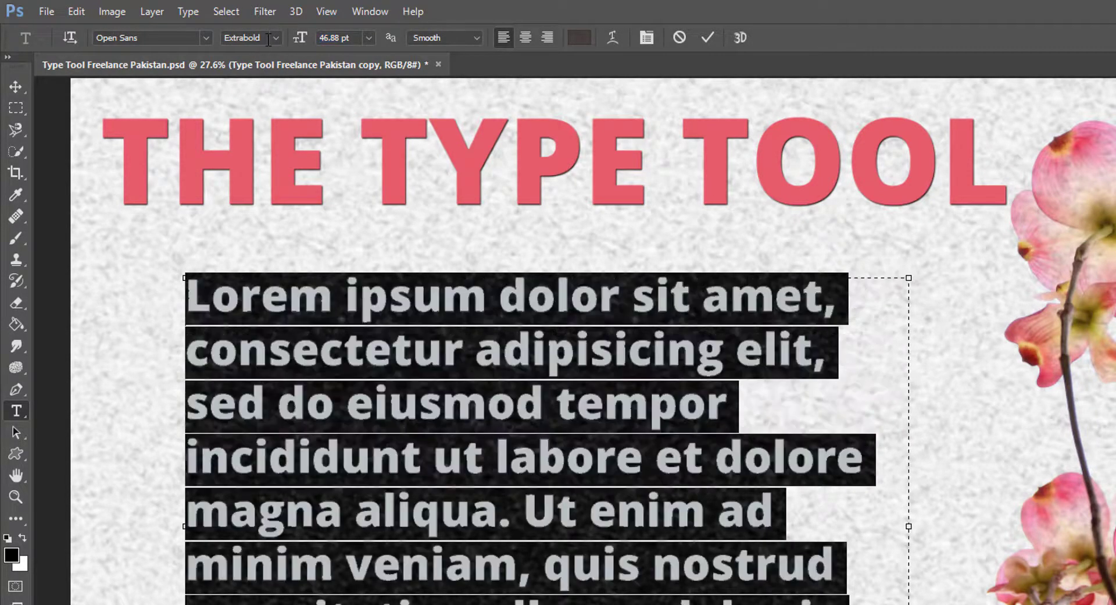
pyautogui.click(278, 40)
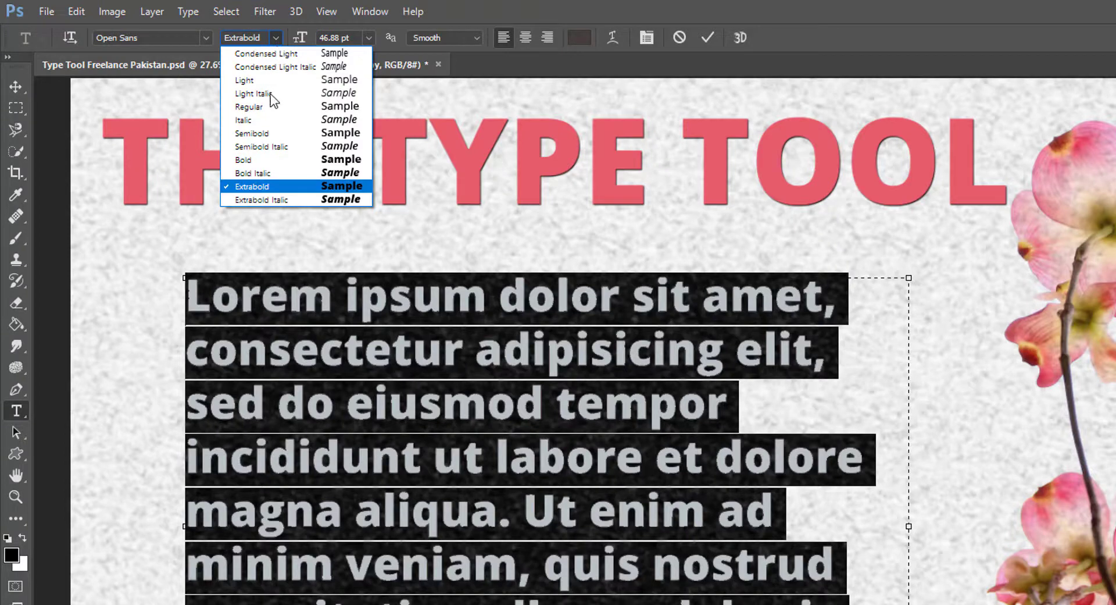
pyautogui.click(260, 108)
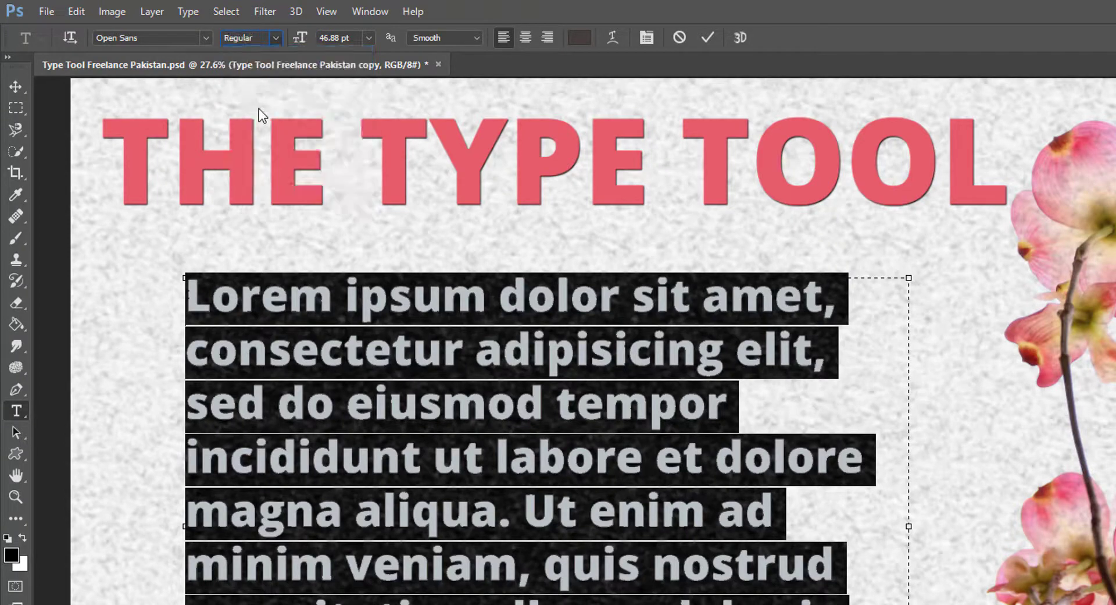
pyautogui.moveTo(301, 44); pyautogui.dragTo(253, 45)
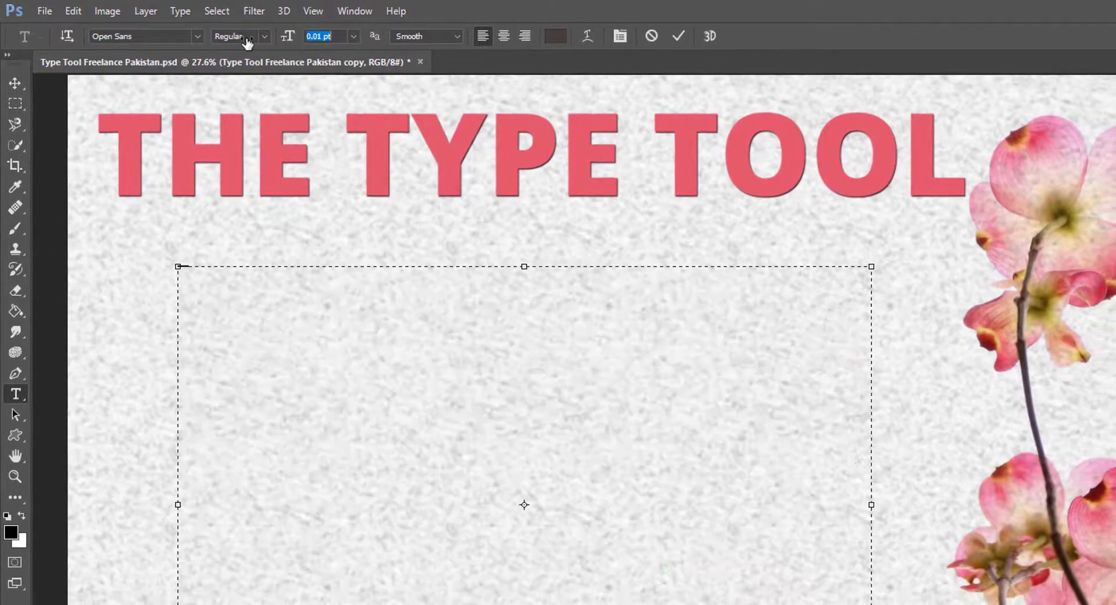
pyautogui.moveTo(249, 41); pyautogui.dragTo(263, 41)
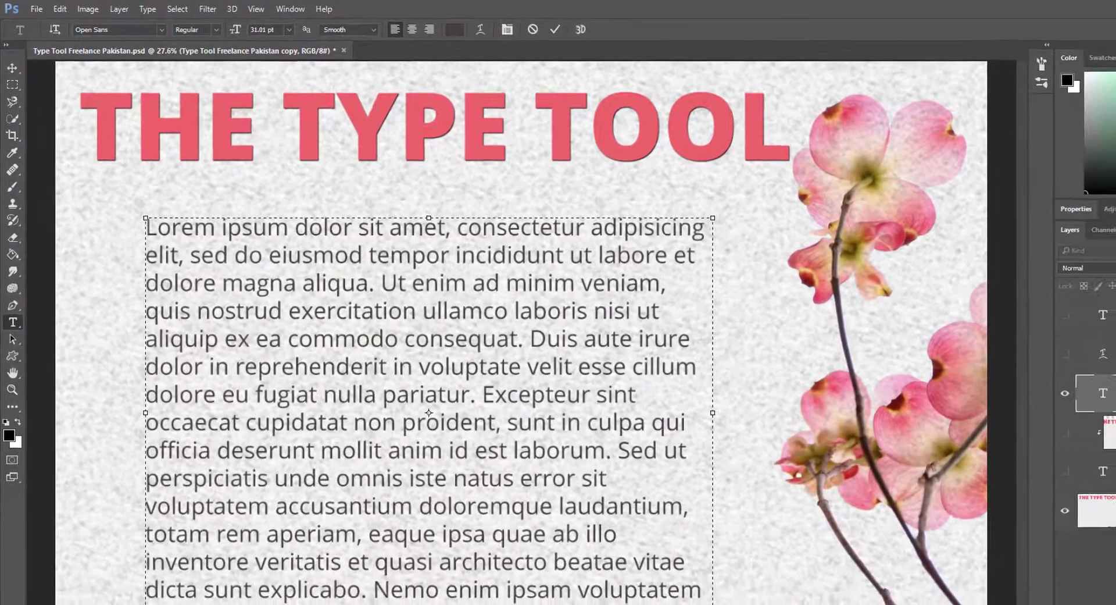
pyautogui.moveTo(713, 604); pyautogui.dragTo(734, 537)
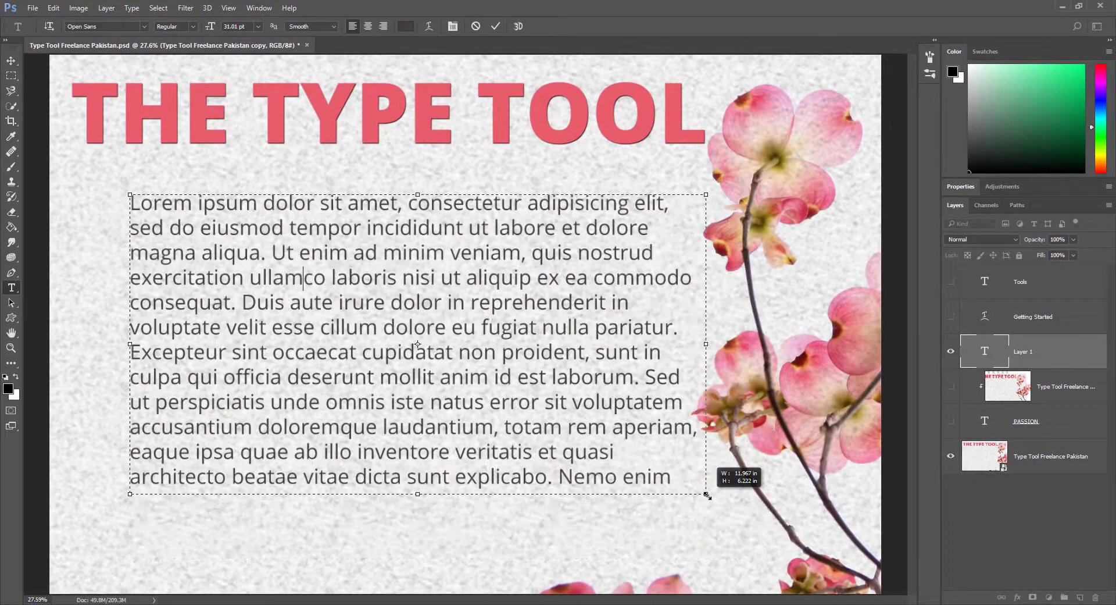
pyautogui.moveTo(714, 501); pyautogui.dragTo(715, 502)
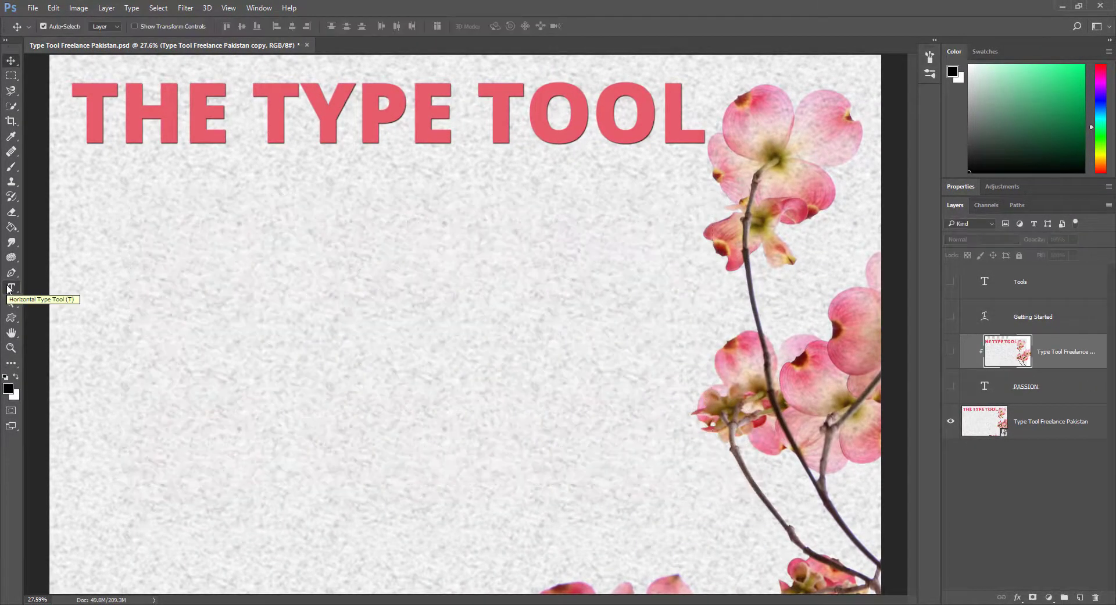
# Step: Display the Character and Paragraph settings for the Horizontal Type tool and stack them one below the other over the canvas
pyautogui.click(9, 289)
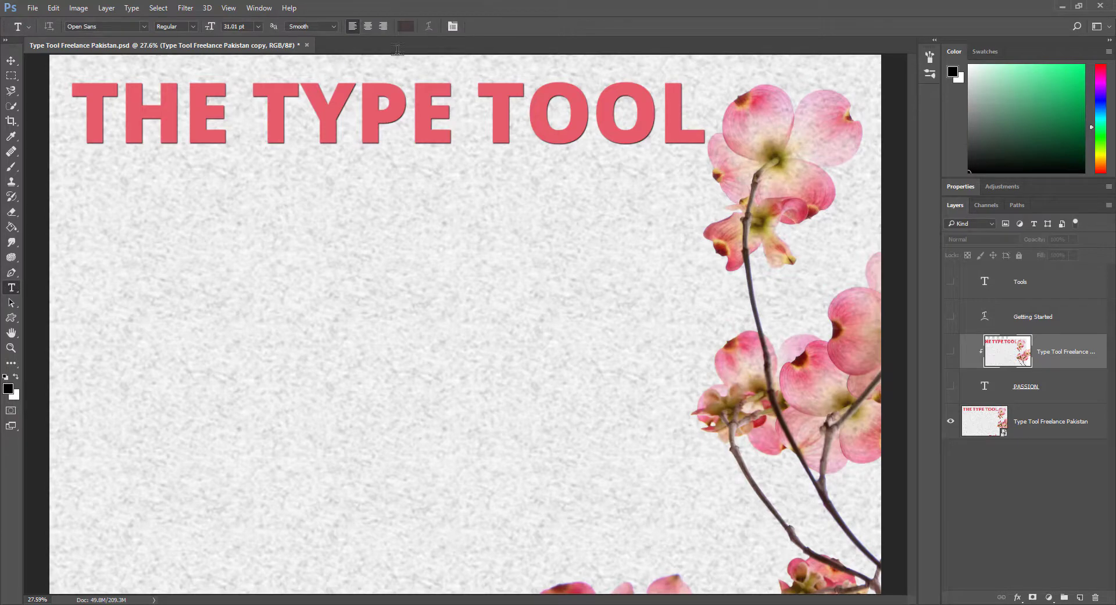
pyautogui.click(453, 27)
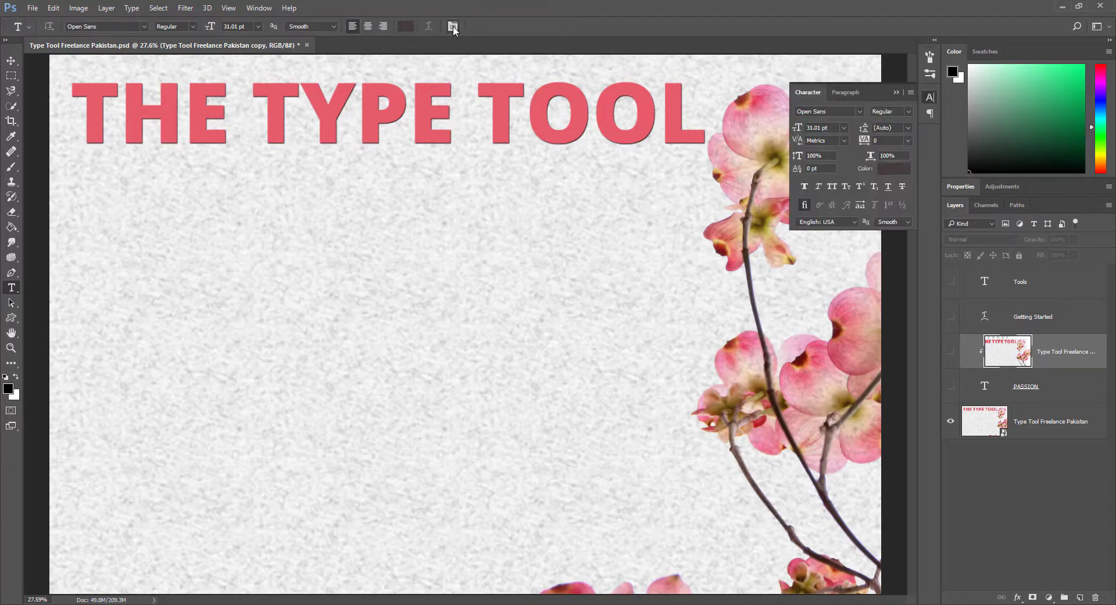
pyautogui.moveTo(812, 91); pyautogui.dragTo(504, 199)
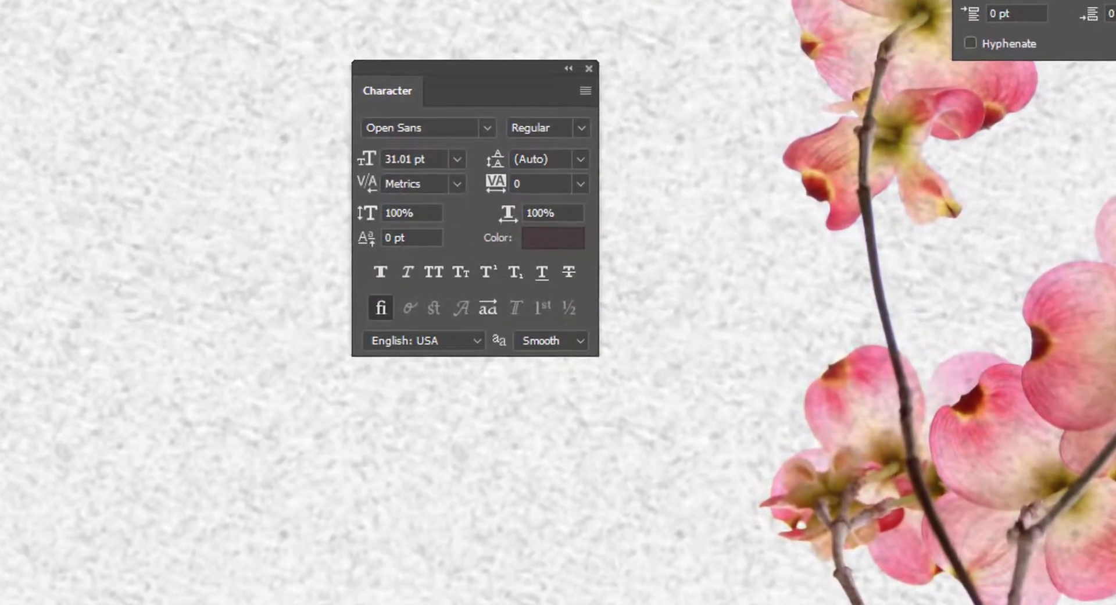
pyautogui.moveTo(991, 0); pyautogui.dragTo(372, 376)
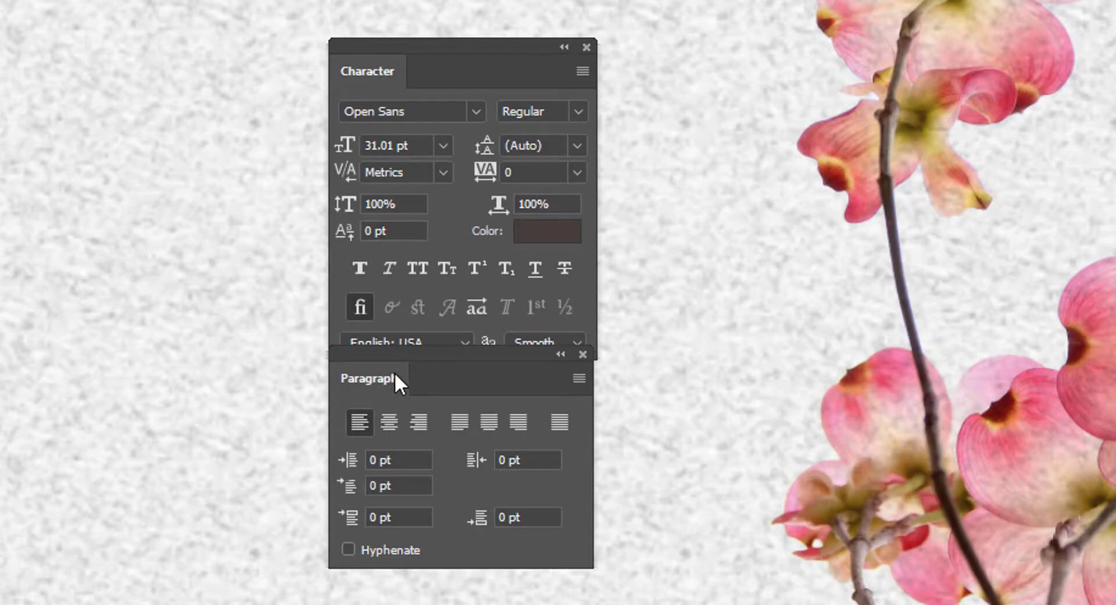
# Step: Review the additional Character and Paragraph options, including Reset Character and Reset Paragraph
pyautogui.click(584, 72)
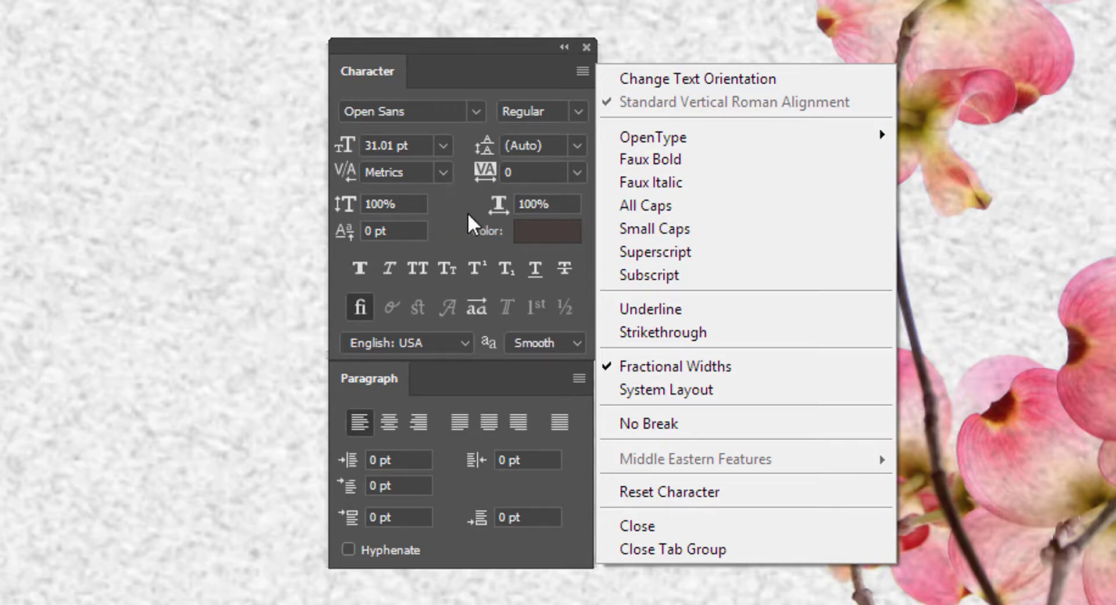
pyautogui.click(683, 501)
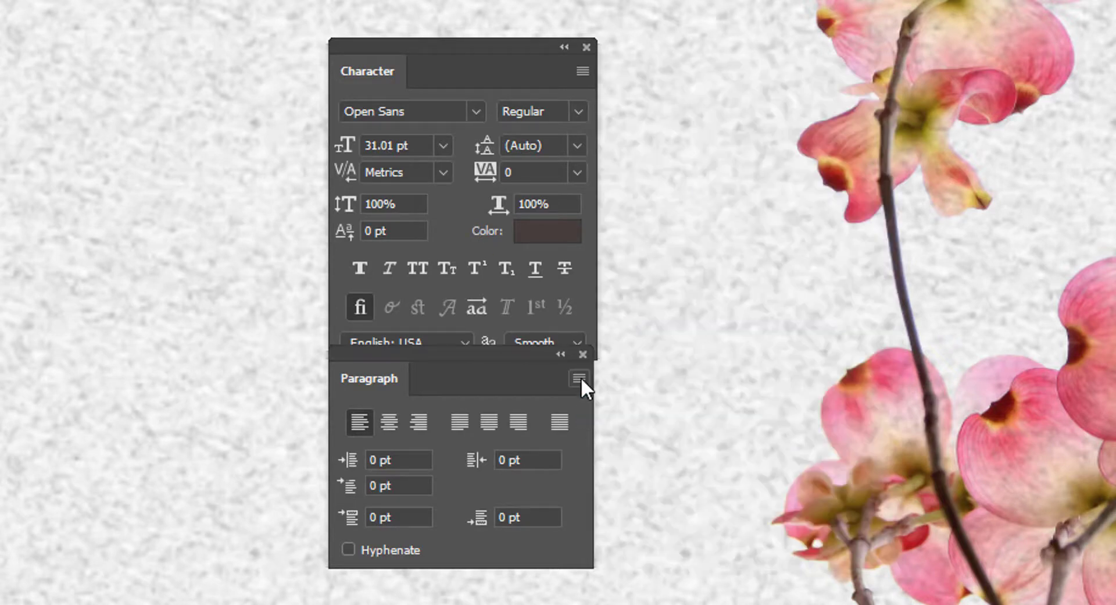
pyautogui.click(580, 377)
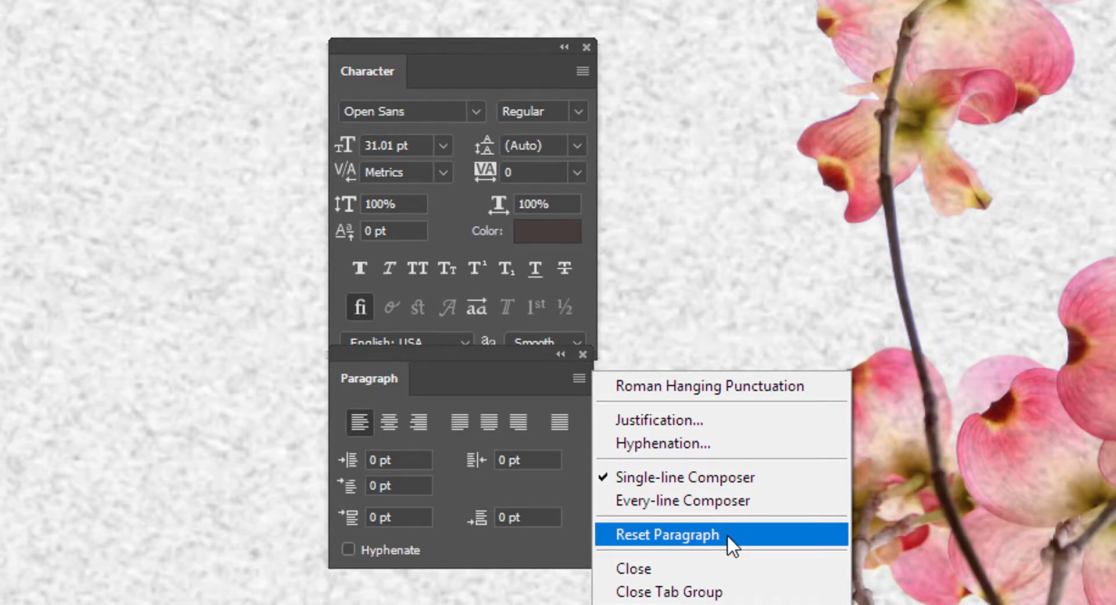
pyautogui.click(524, 381)
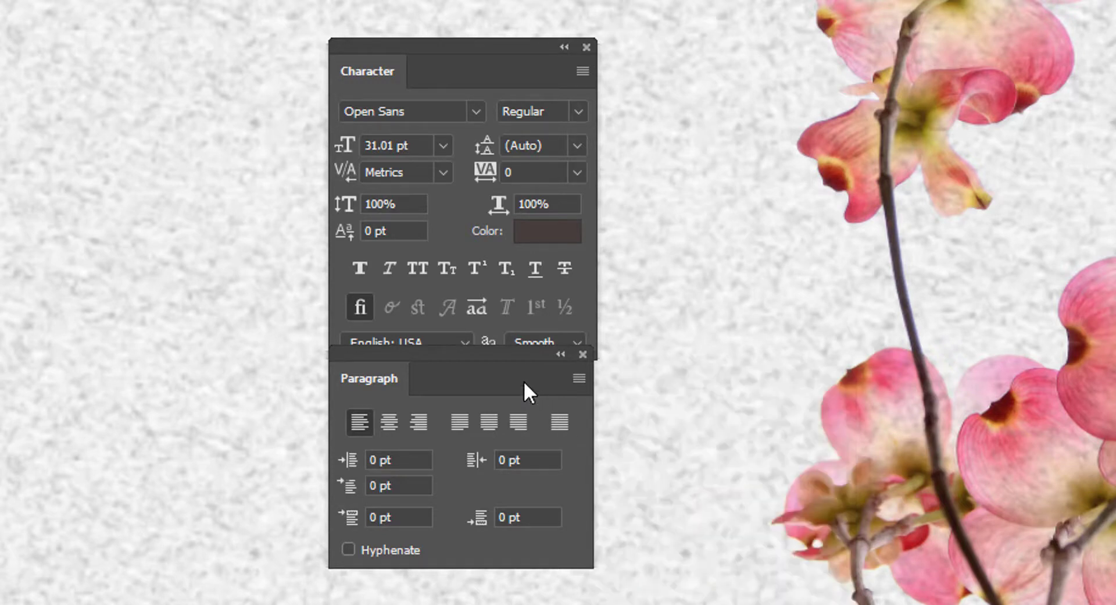
pyautogui.moveTo(523, 380); pyautogui.dragTo(520, 396)
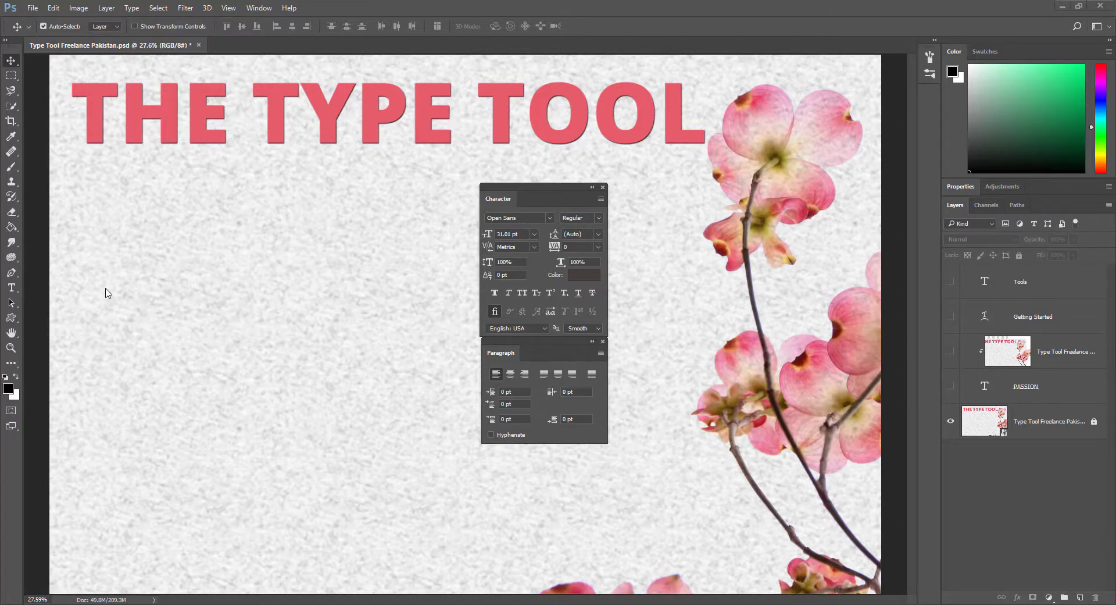
# Step: Create a new layer above the locked artwork layer and draw a wavy three-point path beneath the title with the Pen tool
pyautogui.click(1040, 421)
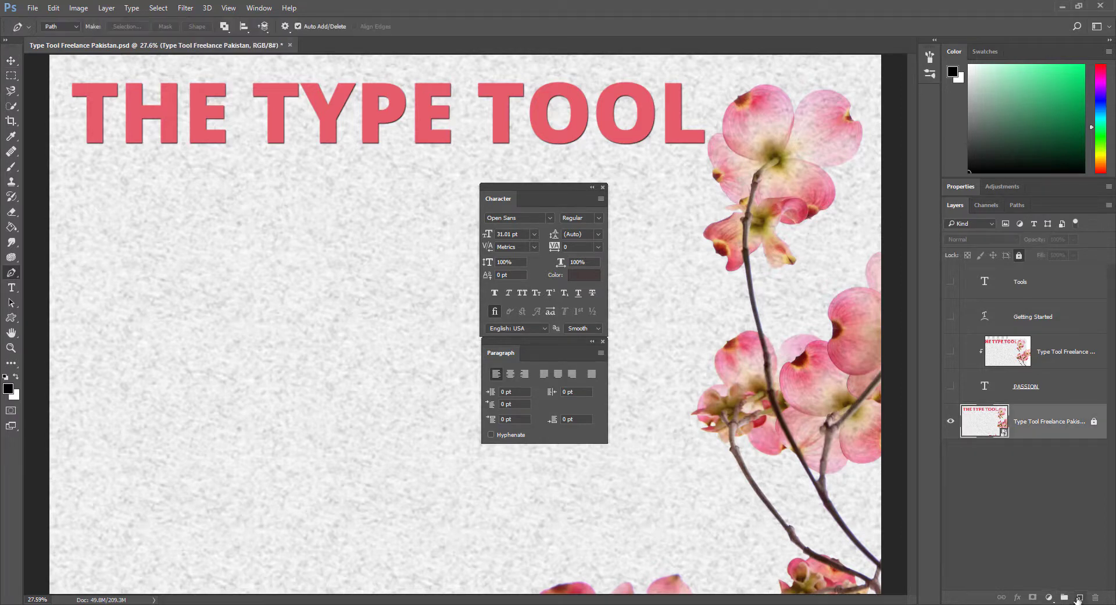
pyautogui.click(1079, 597)
pyautogui.press('p')
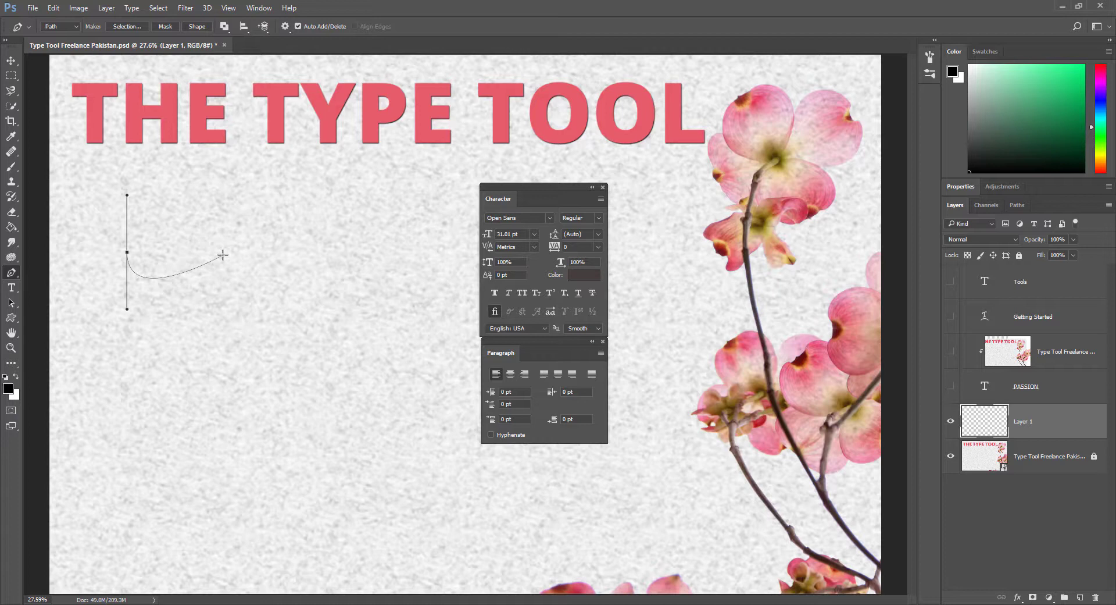
pyautogui.moveTo(223, 255); pyautogui.dragTo(224, 314)
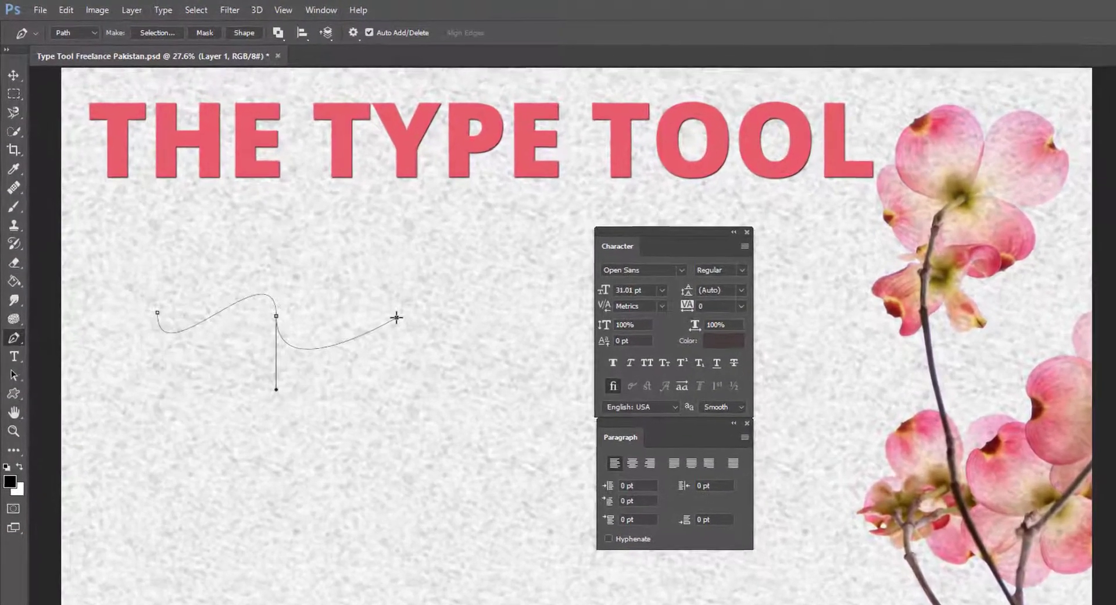
pyautogui.moveTo(368, 294); pyautogui.dragTo(368, 360)
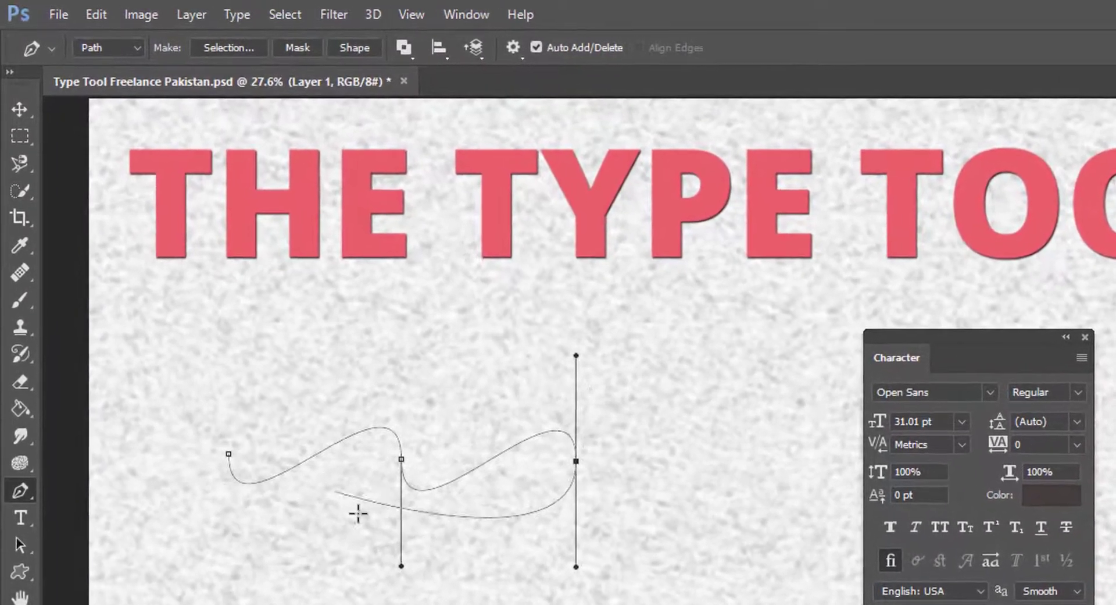
pyautogui.press('v')
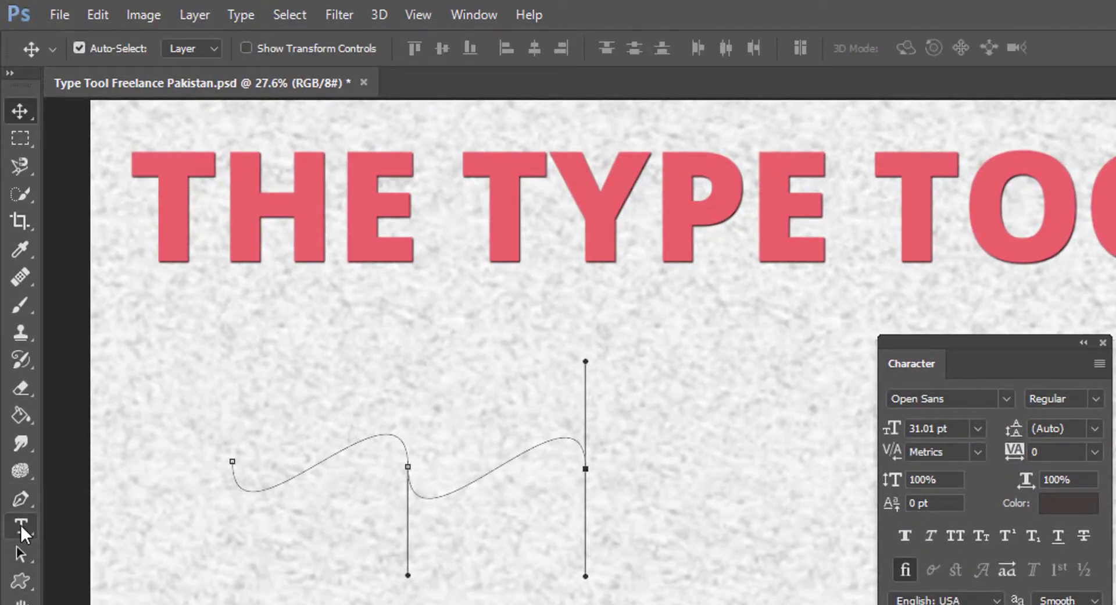
# Step: Add the text "Passion is style" along the wavy path in Open Sans Regular at 36.01 pt
pyautogui.click(20, 524)
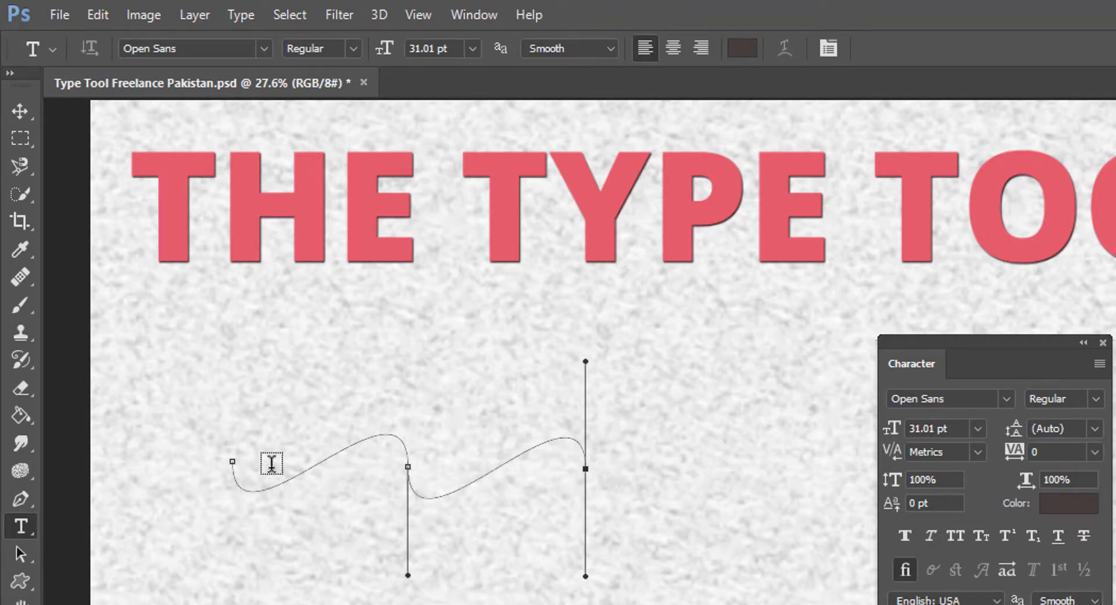
pyautogui.click(254, 486)
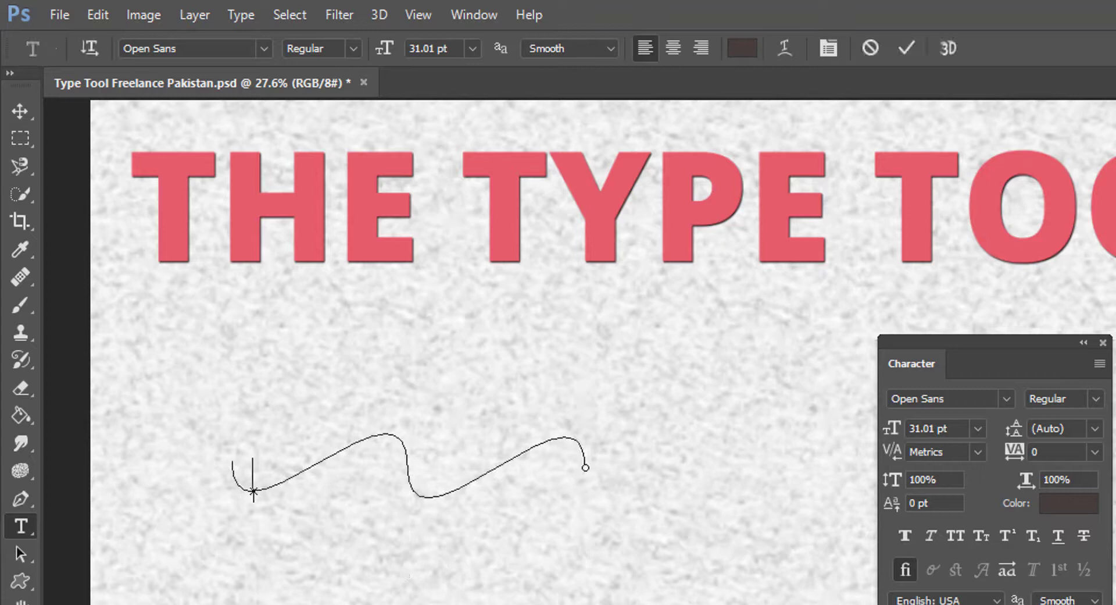
pyautogui.write('Passion')
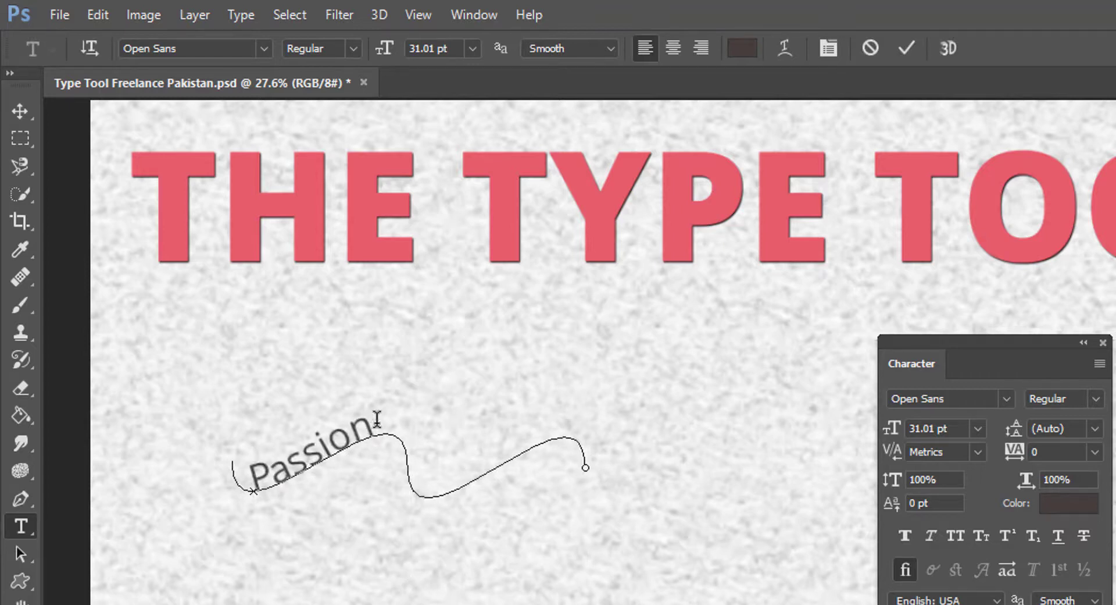
pyautogui.moveTo(375, 424); pyautogui.dragTo(240, 483)
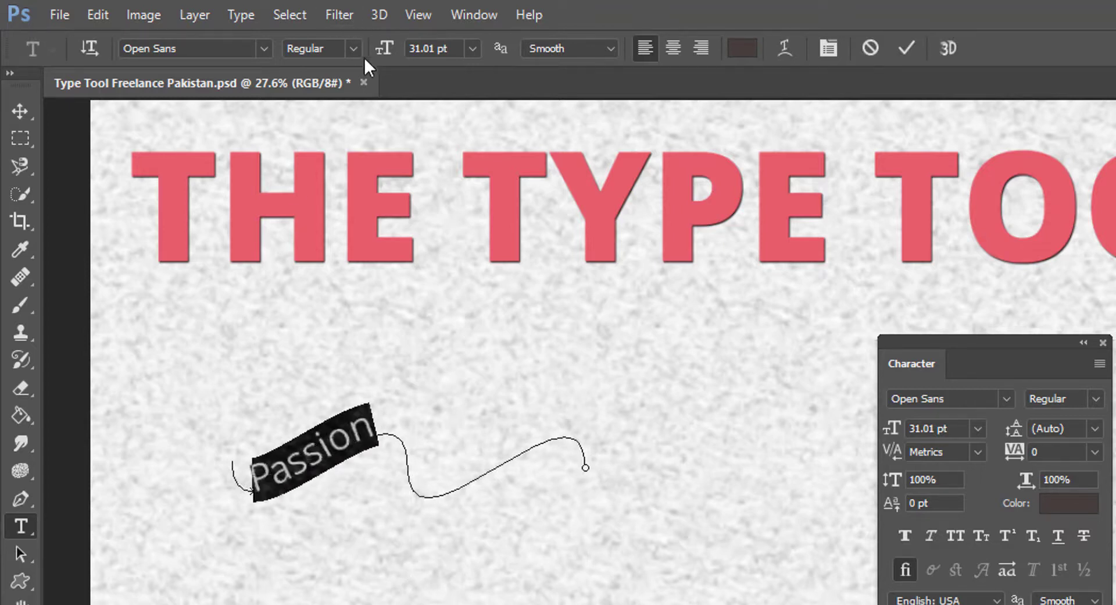
pyautogui.moveTo(378, 55)
pyautogui.mouseDown()
pyautogui.moveTo(386, 46)
pyautogui.moveTo(429, 61)
pyautogui.moveTo(389, 71)
pyautogui.mouseUp()
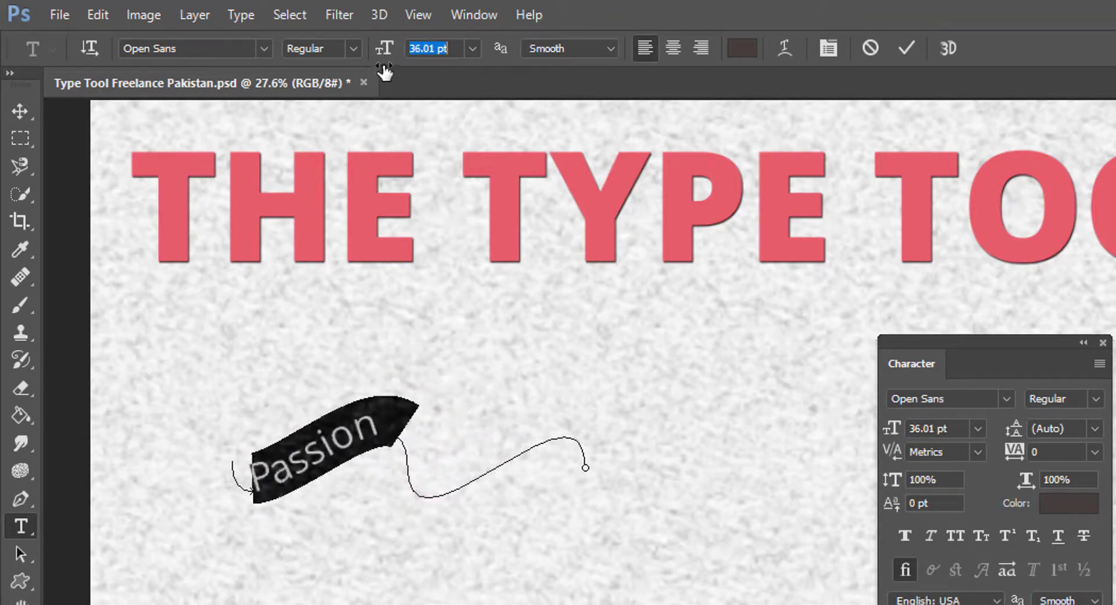
pyautogui.click(409, 433)
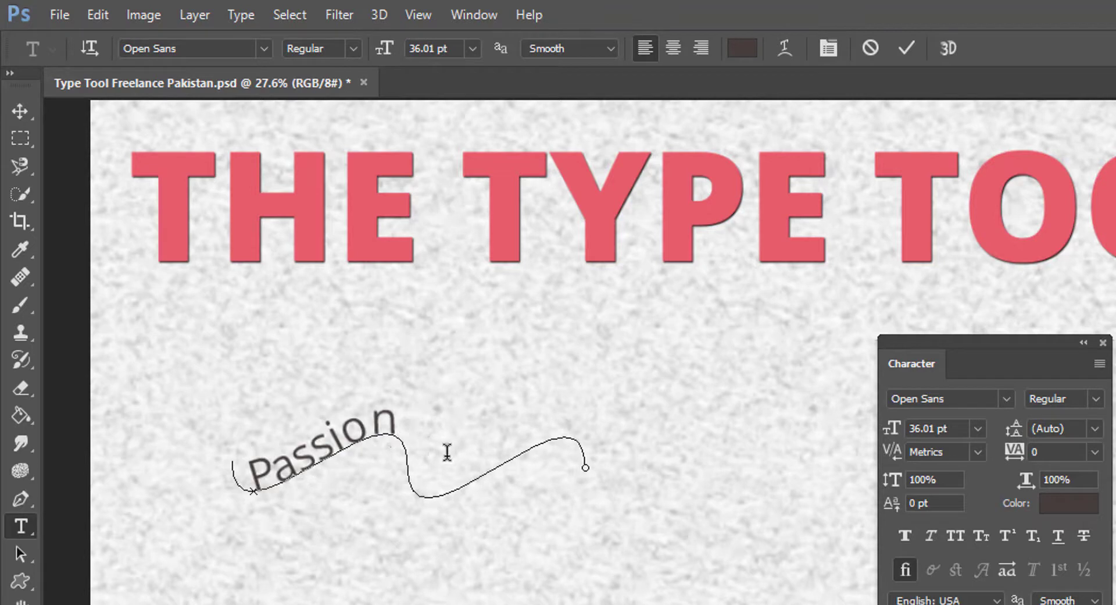
pyautogui.write('is style')
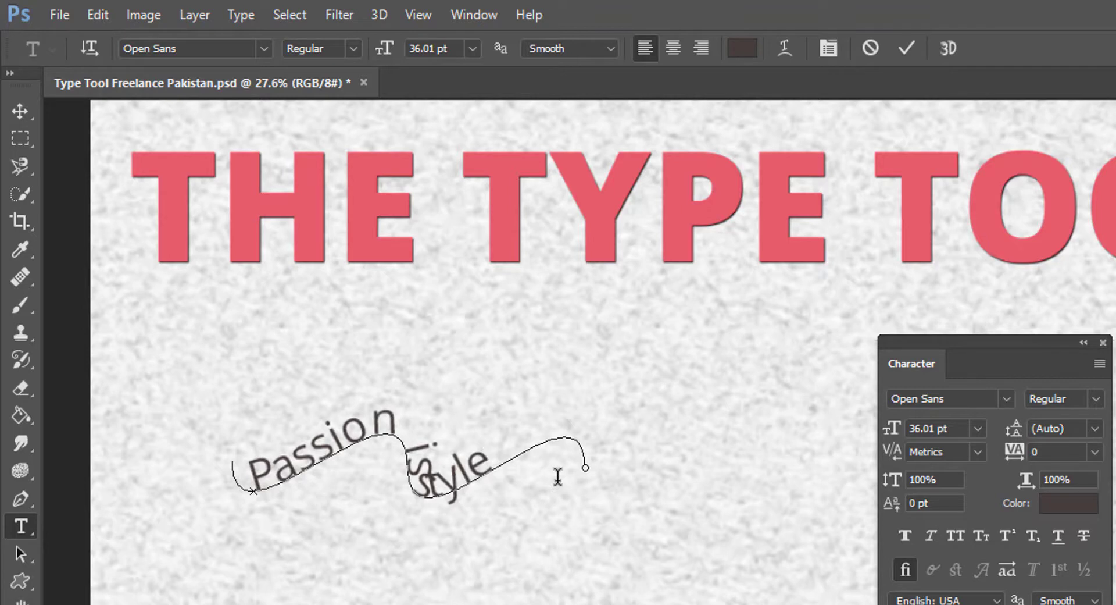
# Step: Reshape the text path with the Direct Selection tool, extending both end points outward and angling the middle point's handles into a smoother curve
pyautogui.rightClick(20, 554)
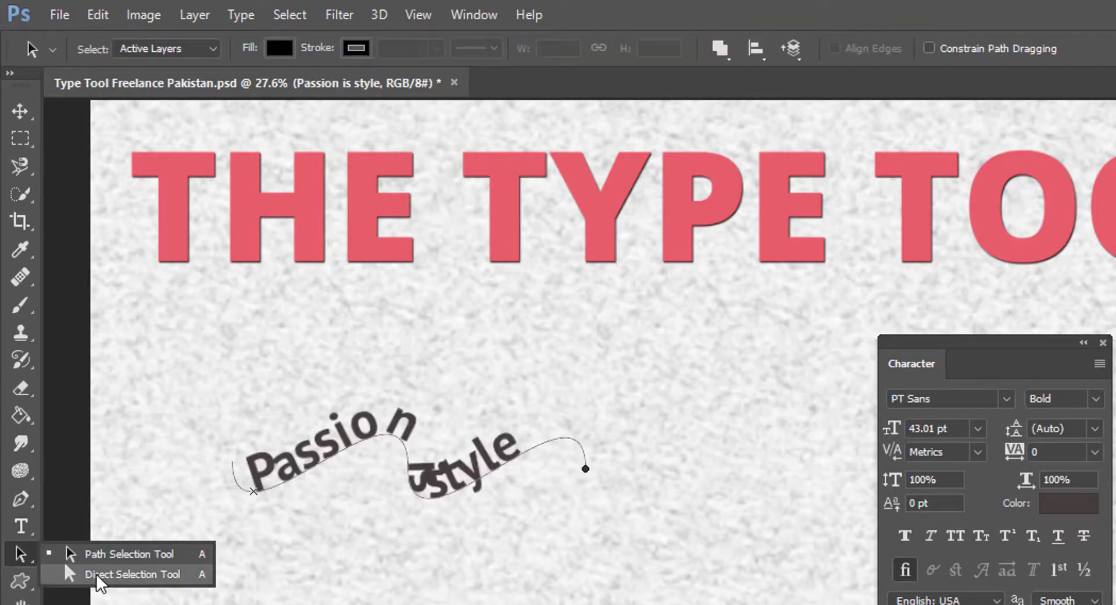
pyautogui.click(116, 573)
pyautogui.click(586, 469)
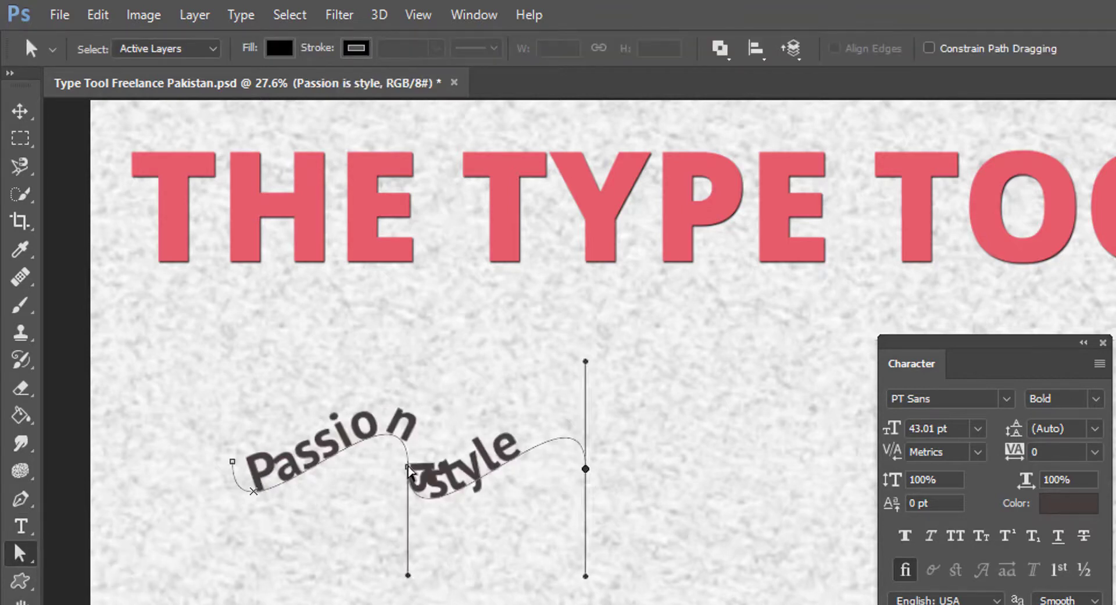
pyautogui.moveTo(408, 577); pyautogui.dragTo(399, 604)
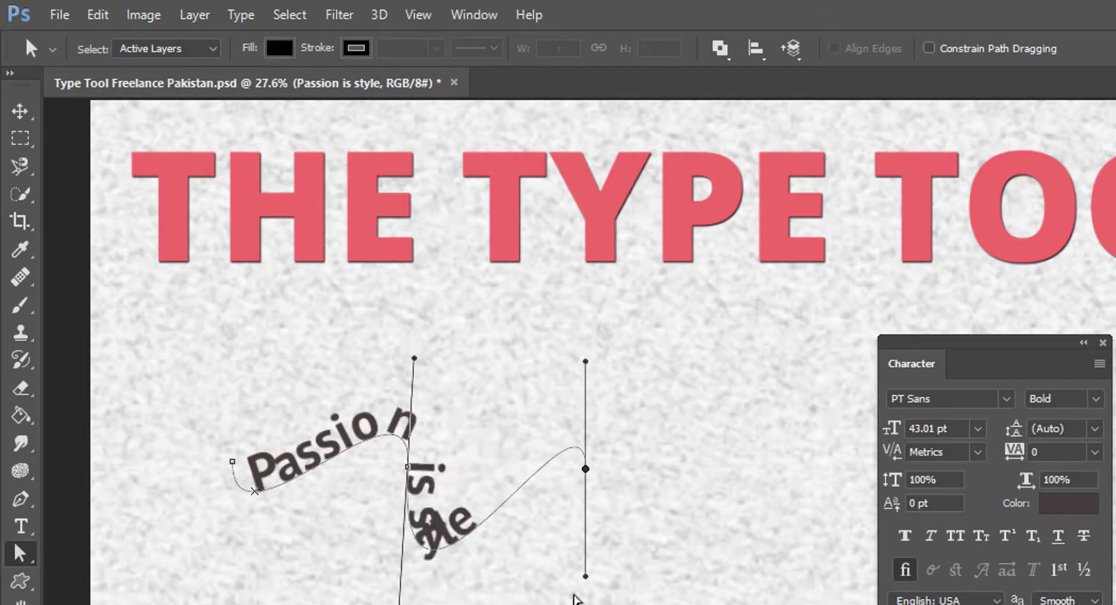
pyautogui.moveTo(584, 467); pyautogui.dragTo(844, 483)
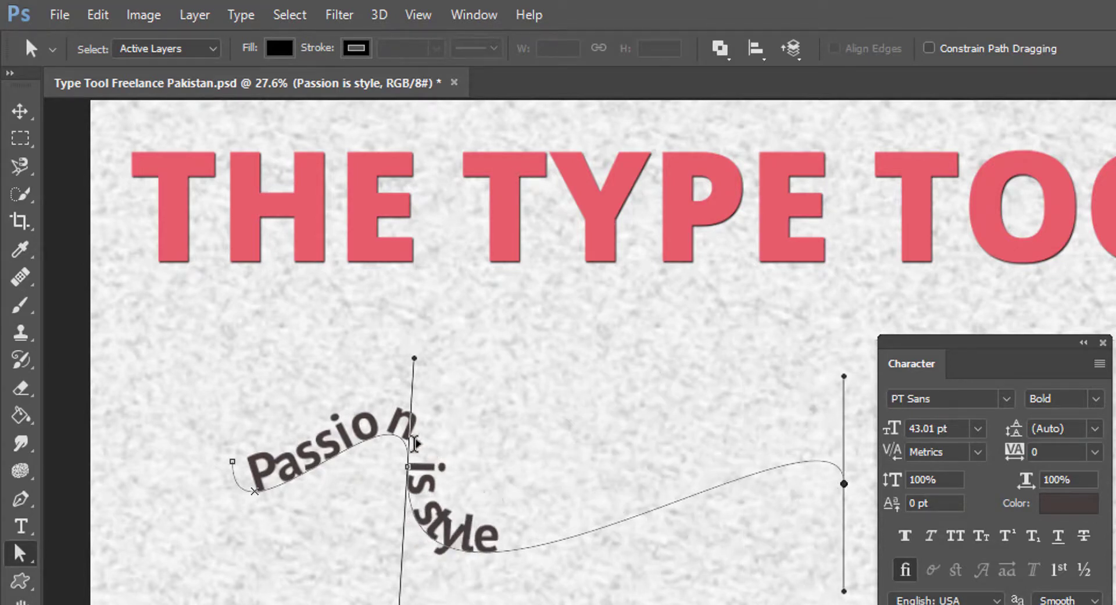
pyautogui.moveTo(232, 465); pyautogui.dragTo(182, 547)
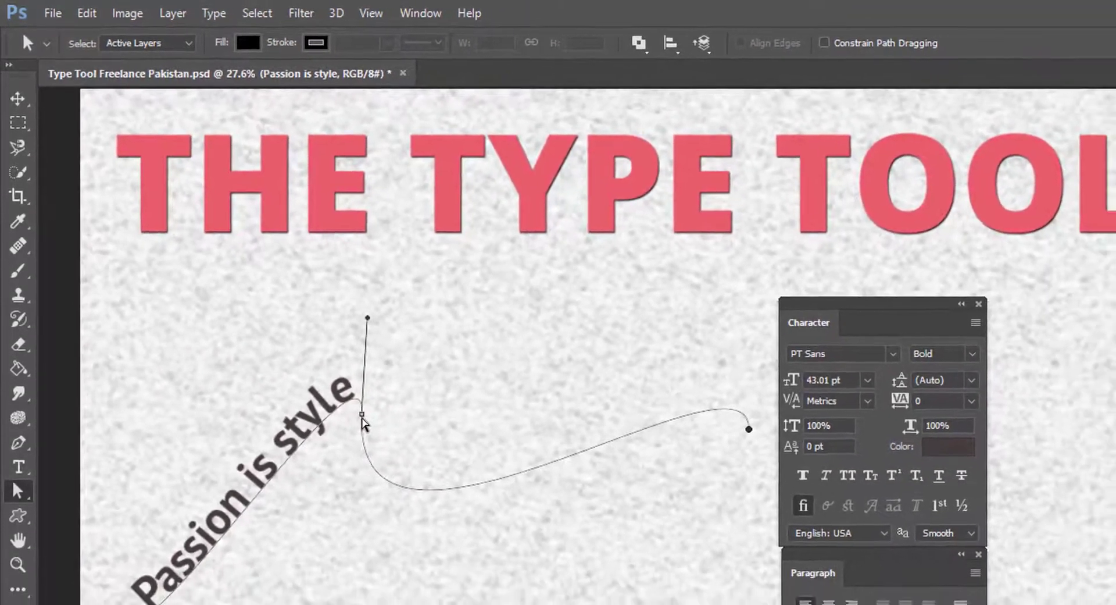
pyautogui.click(339, 388)
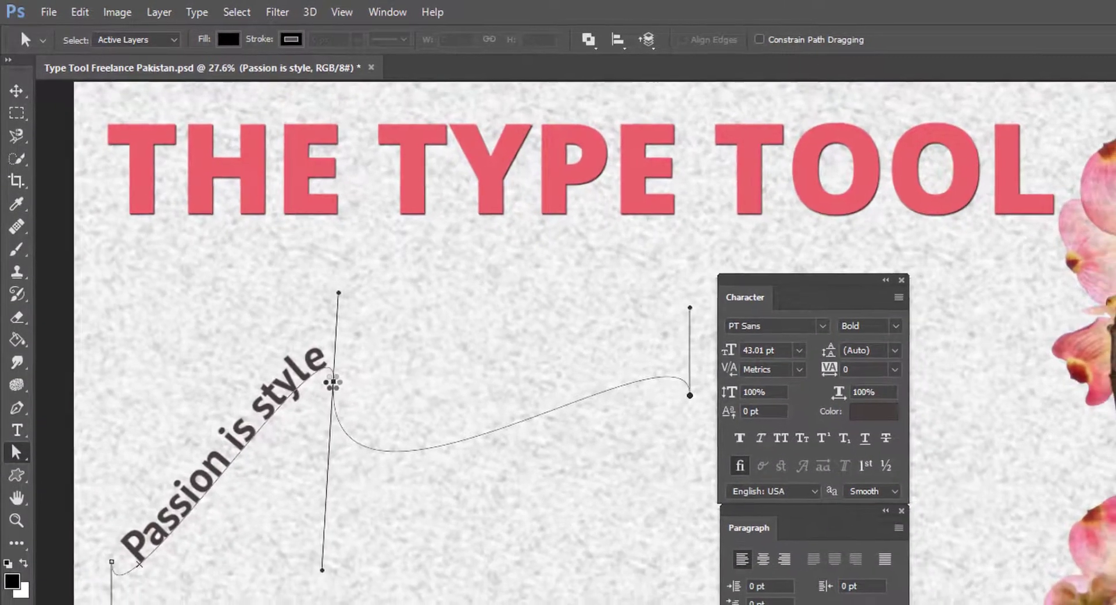
pyautogui.moveTo(315, 558); pyautogui.dragTo(636, 534)
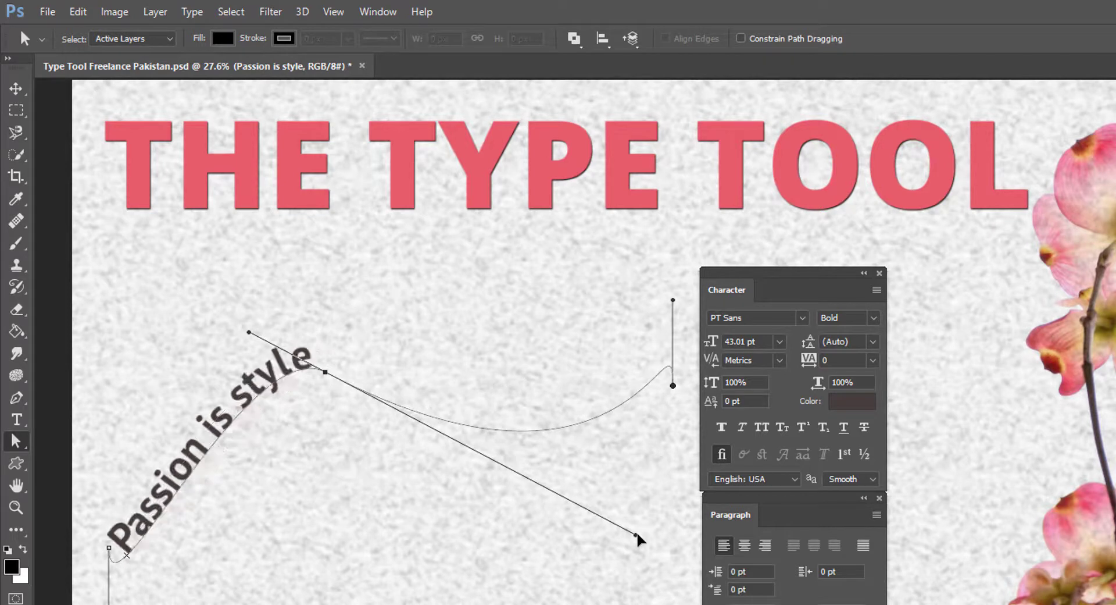
# Step: Append "for passionate" to the text on the reshaped path
pyautogui.press('t')
pyautogui.click(322, 360)
pyautogui.write('for passio')
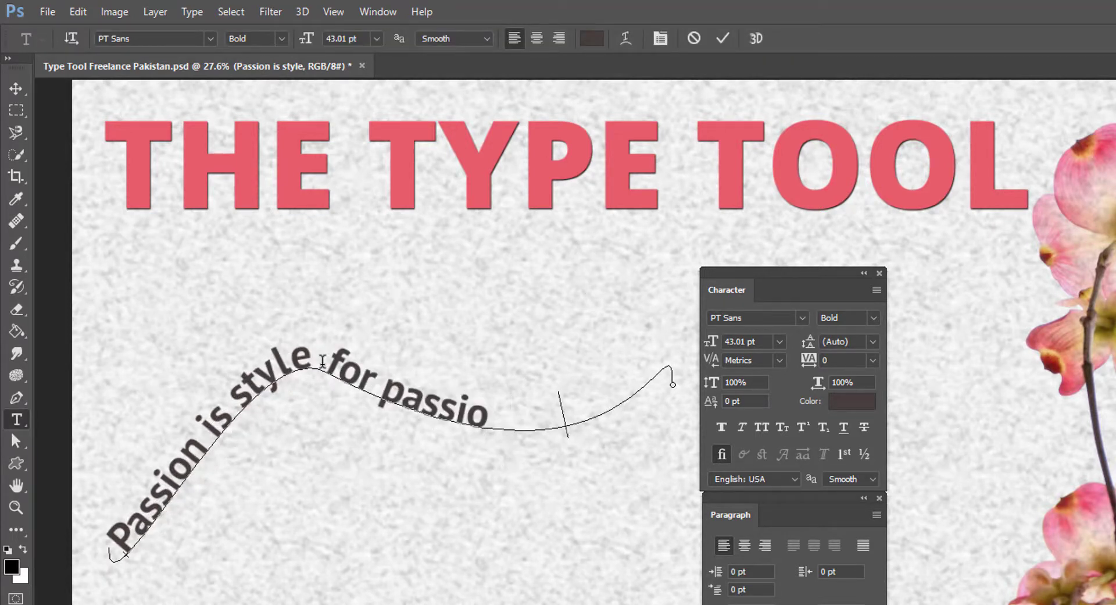
pyautogui.write('nate')
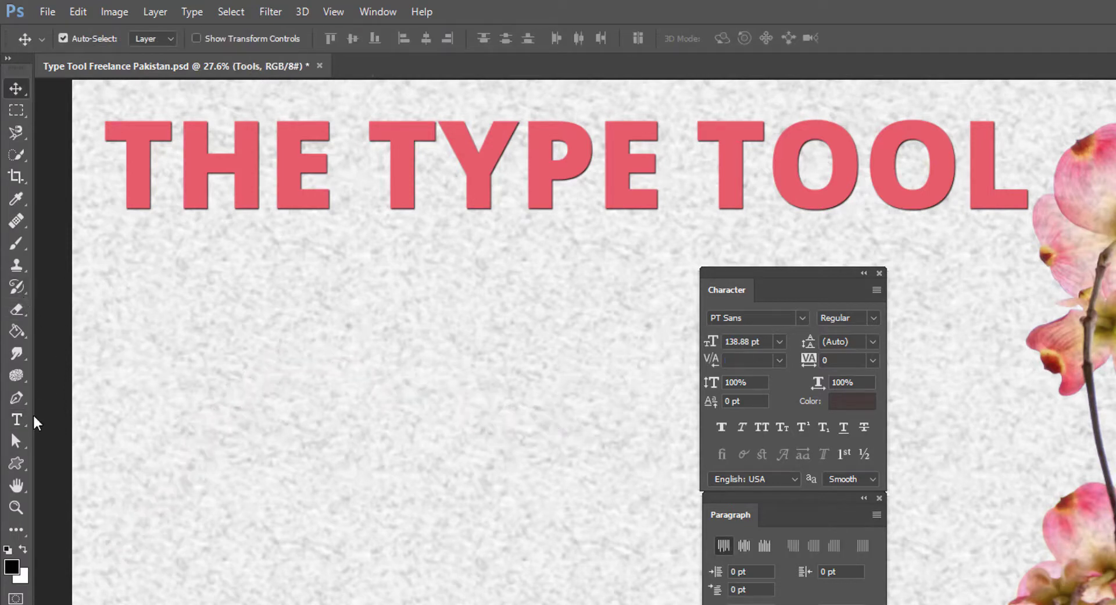
# Step: Draw a circle about 1642 px wide beneath the title with the Ellipse tool in Path mode
pyautogui.click(22, 470)
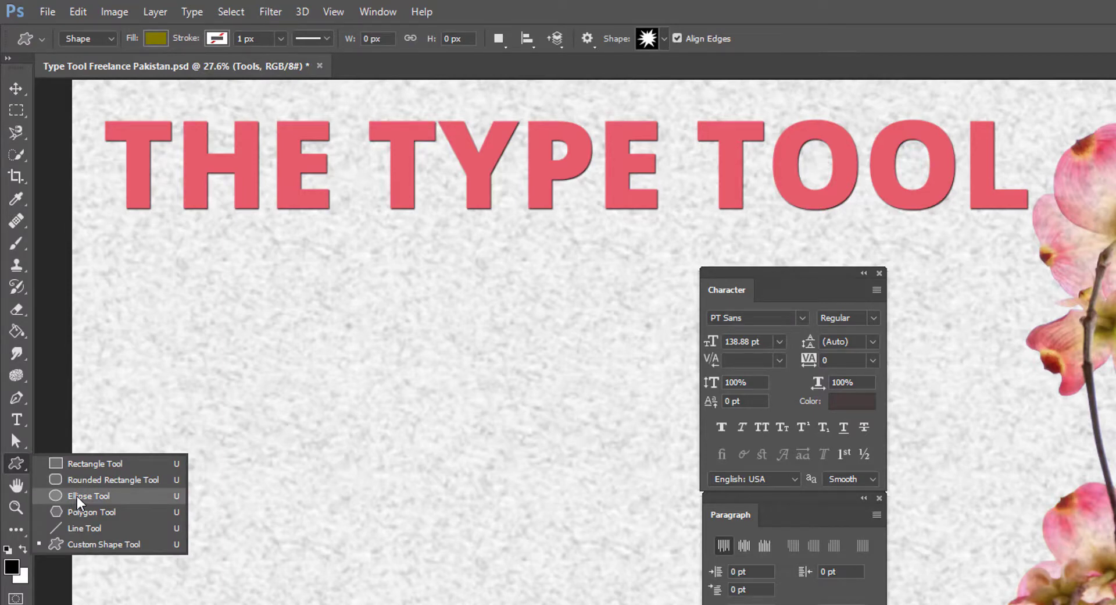
pyautogui.click(79, 501)
pyautogui.click(107, 36)
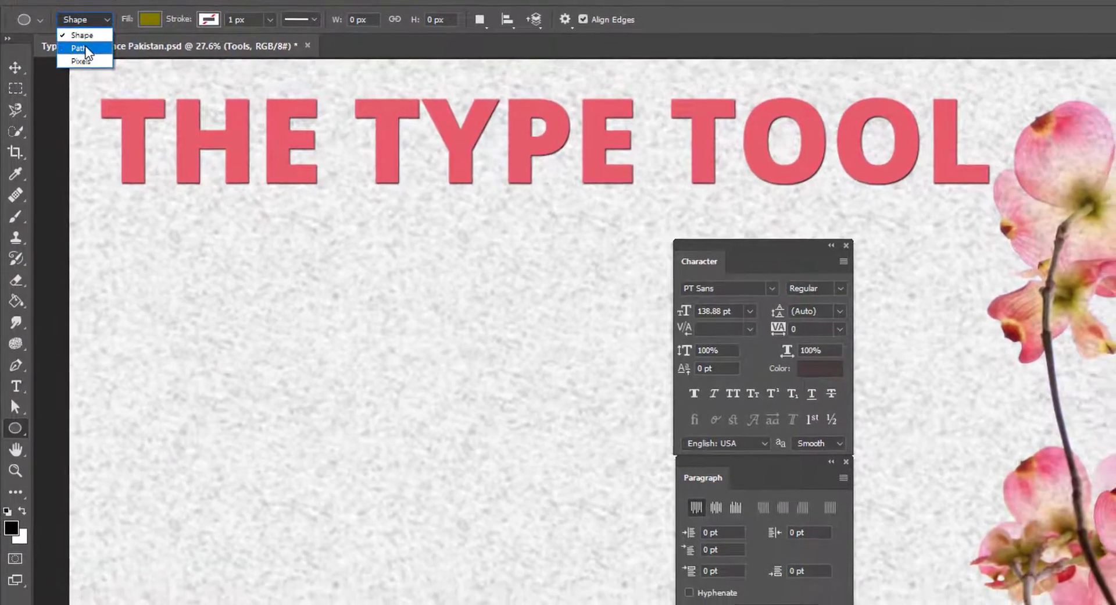
pyautogui.click(82, 57)
pyautogui.moveTo(203, 347); pyautogui.dragTo(533, 604)
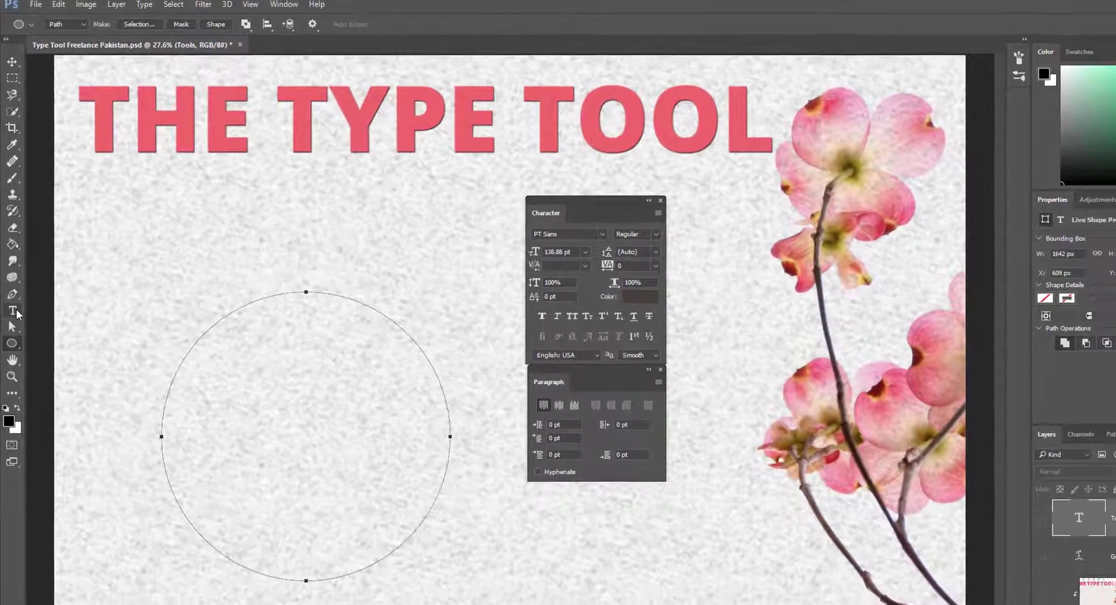
# Step: Add the centre-aligned text "Passion is my style" around the outside of the circular path in PT Sans Regular at 138.88 pt
pyautogui.click(14, 312)
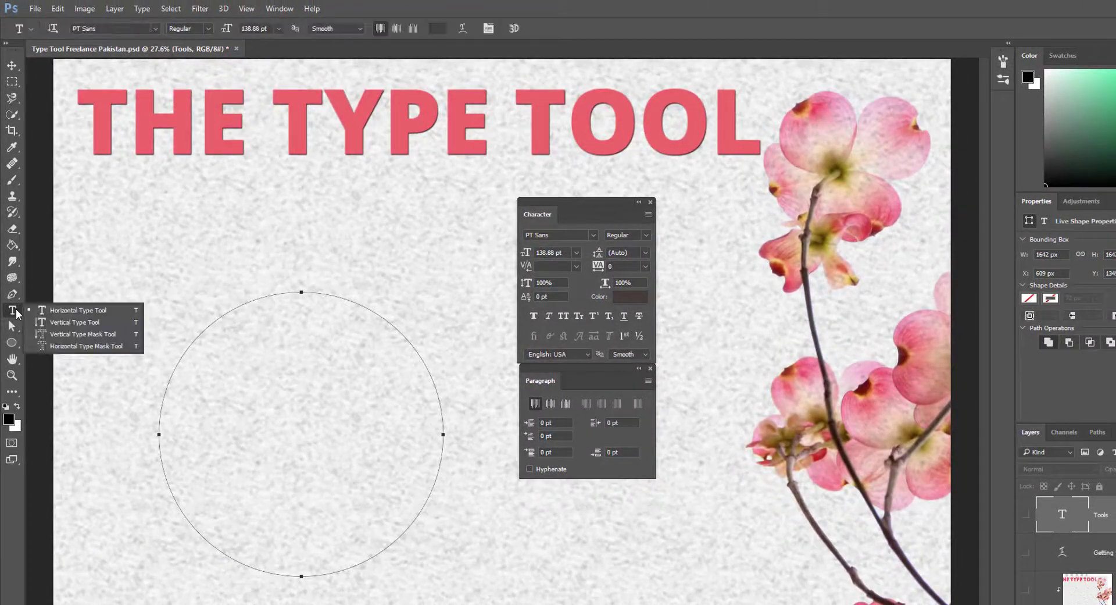
pyautogui.click(396, 33)
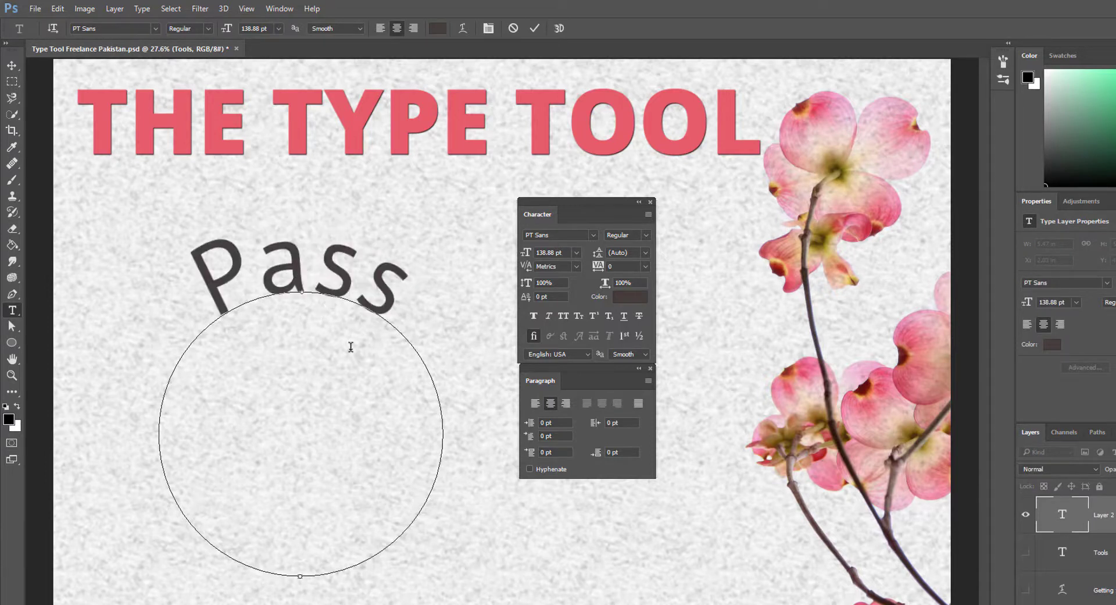
pyautogui.write('on is my')
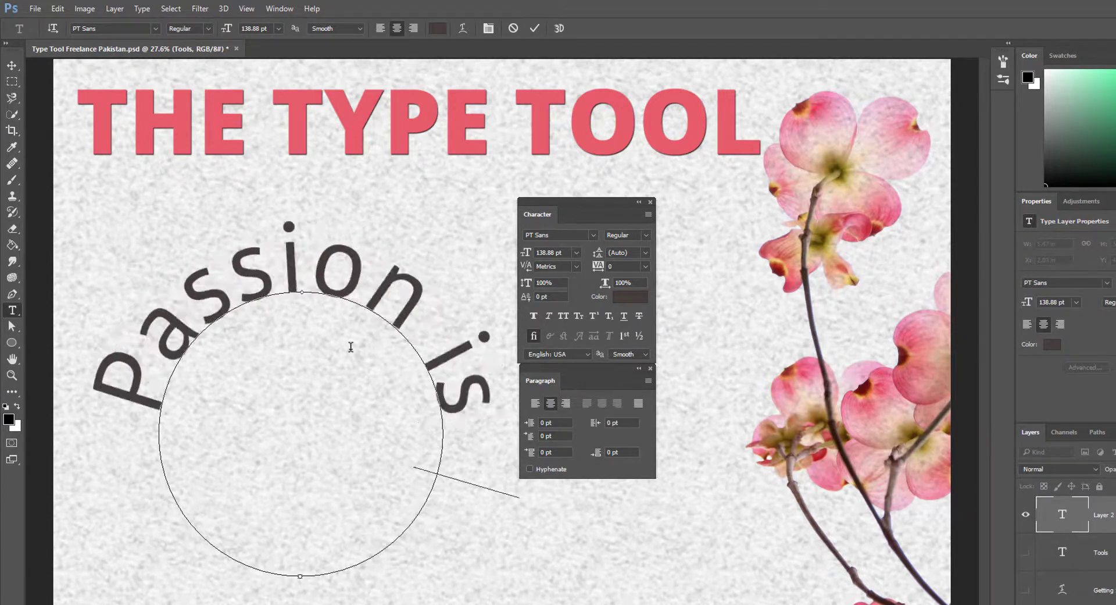
pyautogui.write(' style')
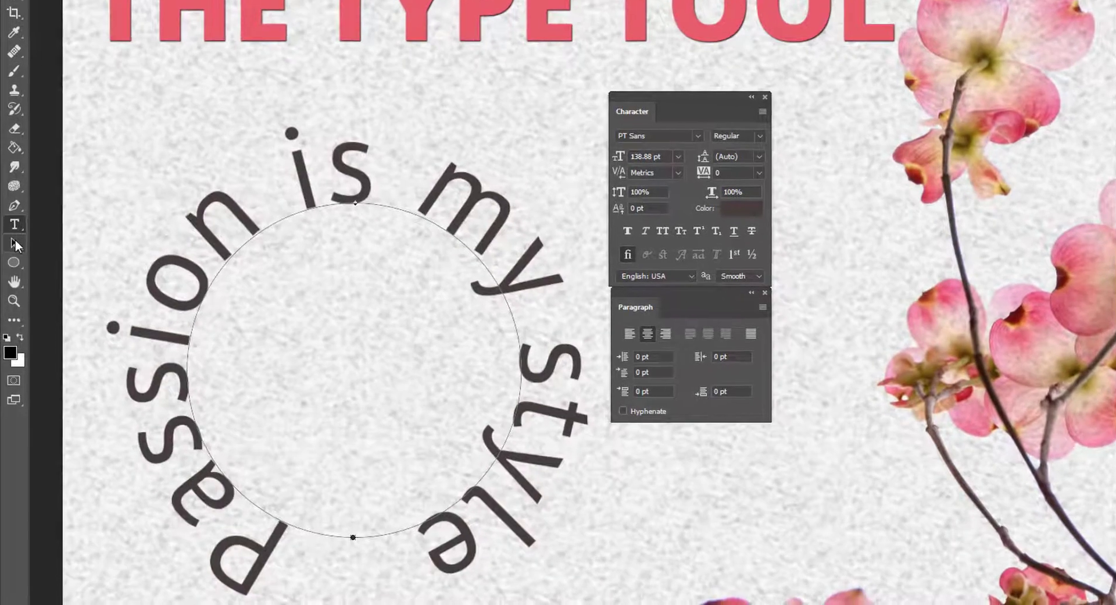
# Step: Slide the text around the circle with the Path Selection tool and flip it to the inside of the path
pyautogui.click(16, 244)
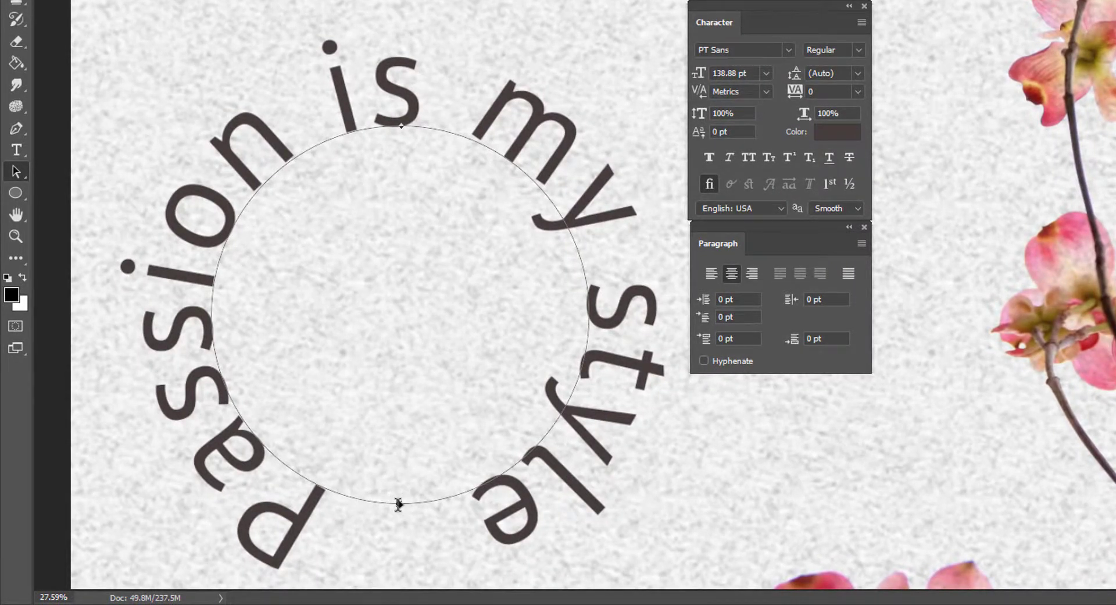
pyautogui.moveTo(427, 507)
pyautogui.mouseDown()
pyautogui.moveTo(459, 499)
pyautogui.moveTo(223, 247)
pyautogui.mouseUp()
pyautogui.moveTo(465, 147)
pyautogui.mouseDown()
pyautogui.moveTo(383, 141)
pyautogui.moveTo(294, 203)
pyautogui.moveTo(232, 192)
pyautogui.moveTo(144, 130)
pyautogui.moveTo(78, 254)
pyautogui.mouseUp()
pyautogui.moveTo(107, 315)
pyautogui.mouseDown()
pyautogui.moveTo(105, 439)
pyautogui.moveTo(170, 531)
pyautogui.moveTo(200, 542)
pyautogui.moveTo(350, 494)
pyautogui.mouseUp()
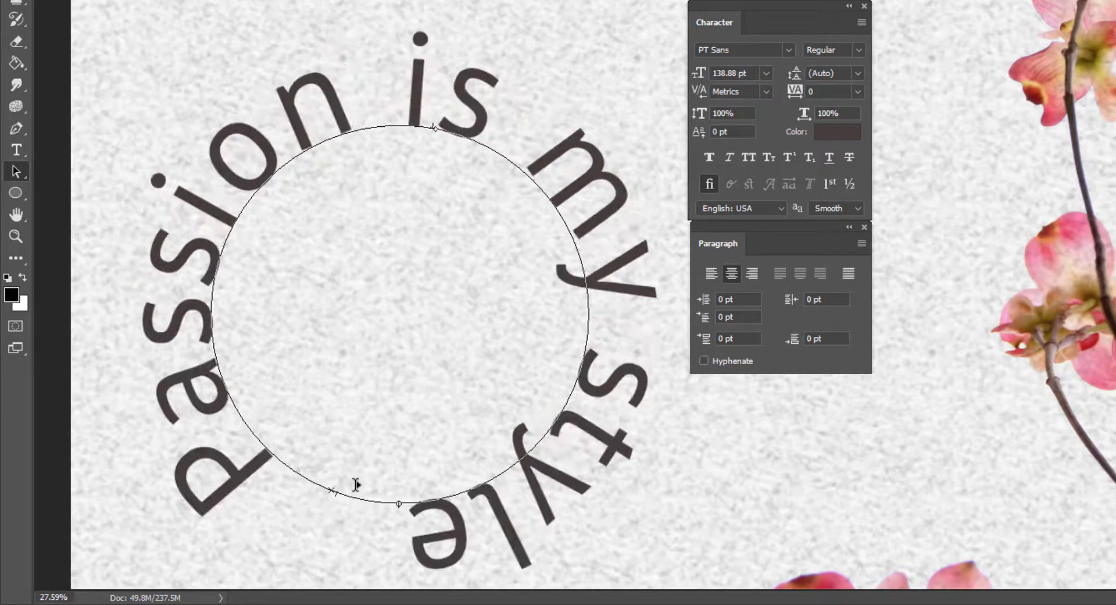
pyautogui.moveTo(432, 390); pyautogui.dragTo(491, 307)
pyautogui.moveTo(498, 175)
pyautogui.mouseDown()
pyautogui.moveTo(366, 153)
pyautogui.moveTo(259, 281)
pyautogui.moveTo(294, 436)
pyautogui.moveTo(261, 459)
pyautogui.moveTo(273, 465)
pyautogui.moveTo(256, 454)
pyautogui.moveTo(264, 470)
pyautogui.moveTo(336, 485)
pyautogui.moveTo(314, 494)
pyautogui.moveTo(329, 507)
pyautogui.mouseUp()
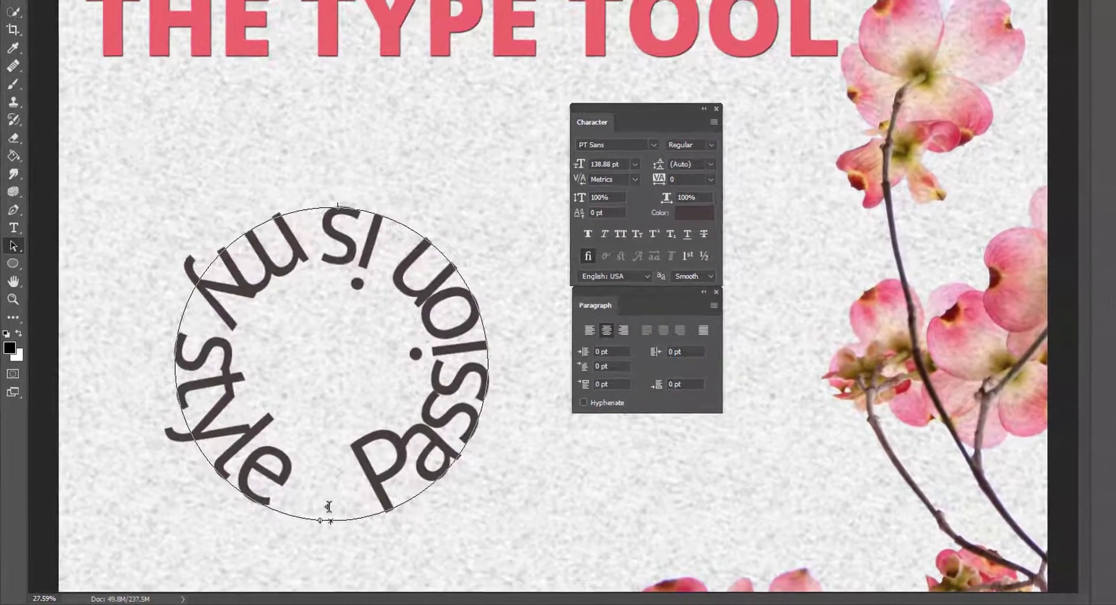